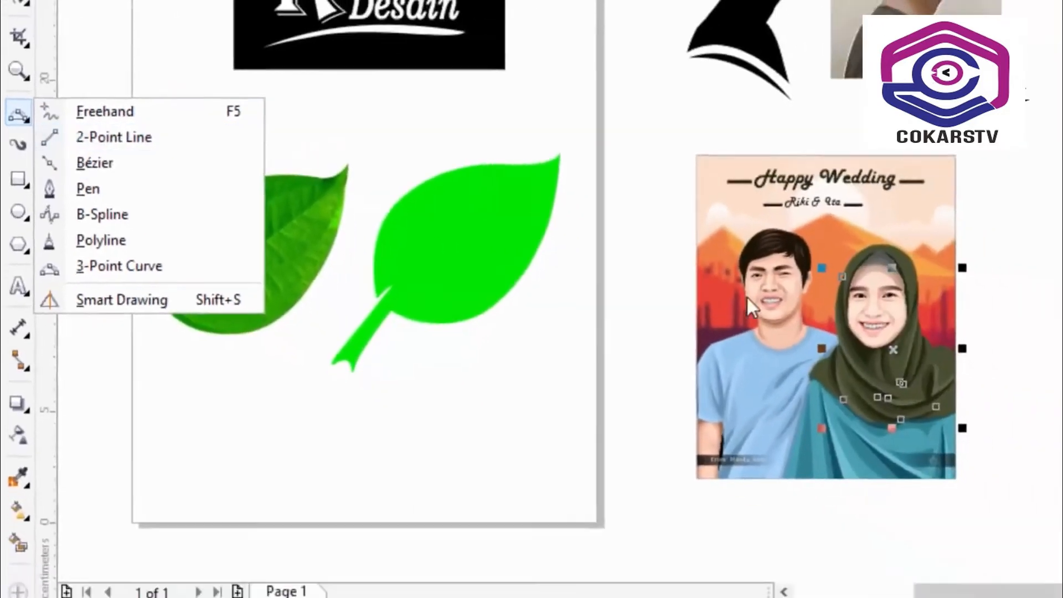
Select all the objects of the Happy Wedding illustration and examine the outlines of its vector shapes up close.
click(746, 297)
scroll(694, 284, up, 1)
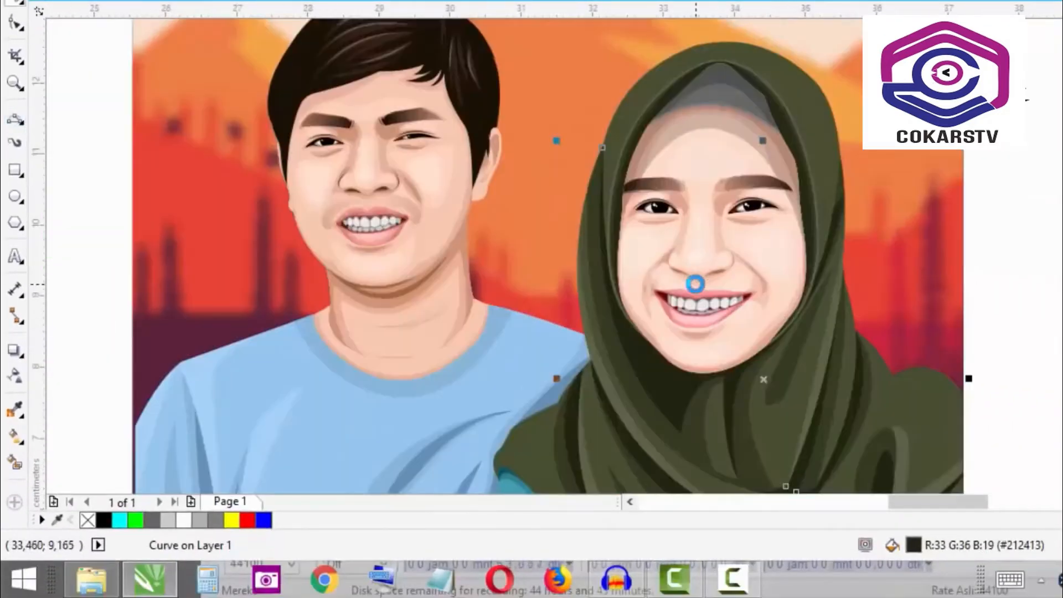
scroll(693, 281, down, 2)
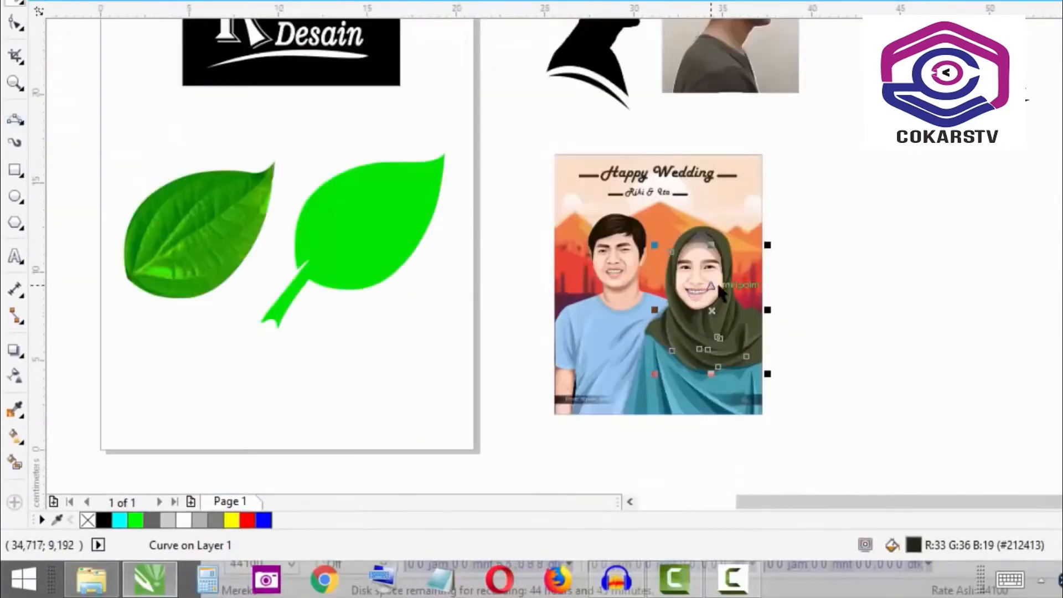
scroll(718, 299, up, 1)
drag(876, 132, 350, 474)
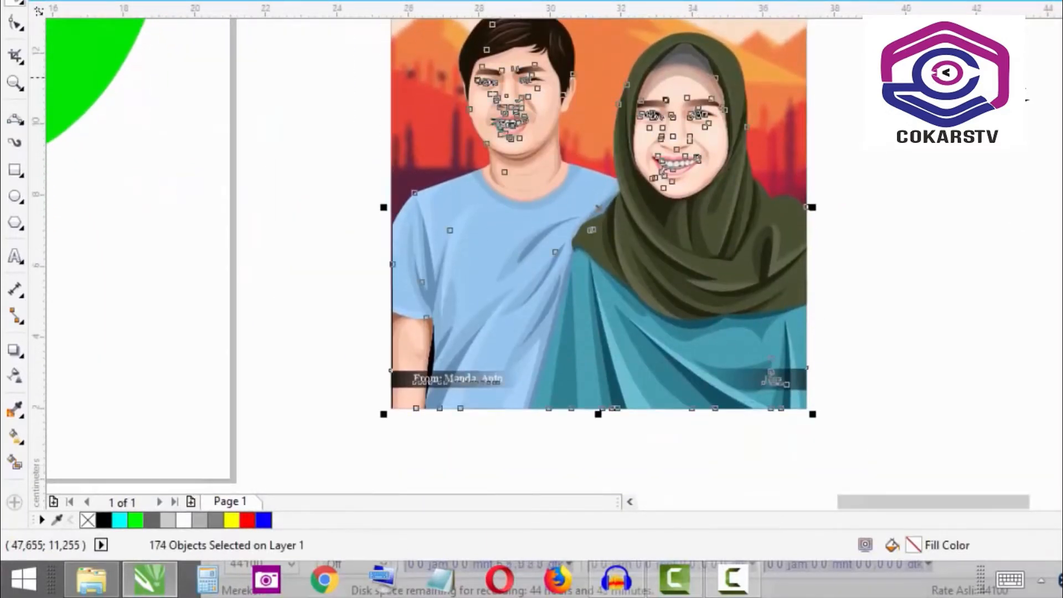
scroll(725, 212, down, 1)
scroll(725, 212, up, 2)
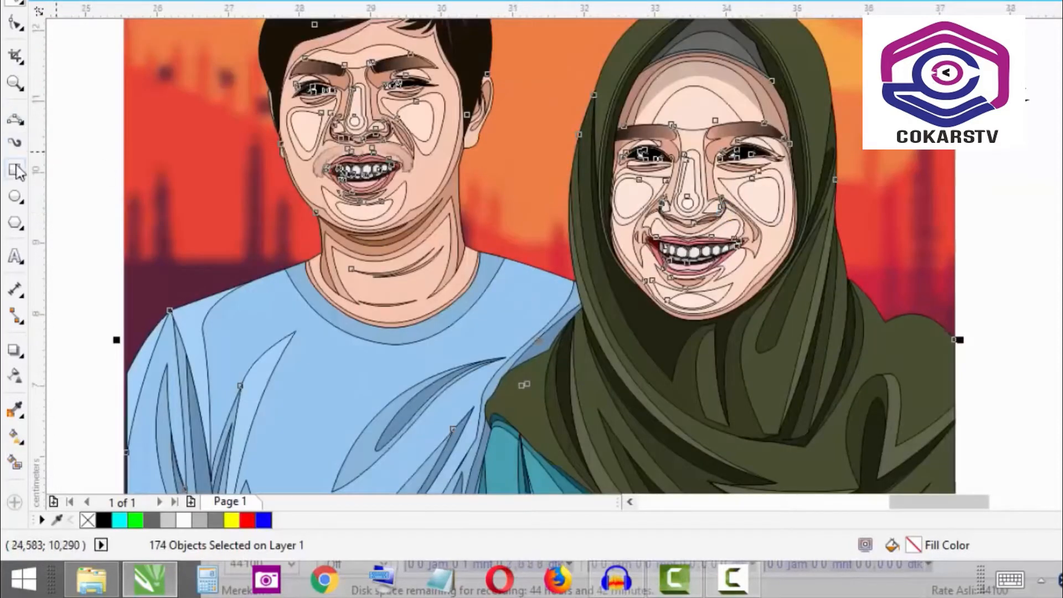
Draw two roughly horizontal Freehand lines, about 13.7 cm and 13.9 cm long, one below the other under the leaves.
click(21, 127)
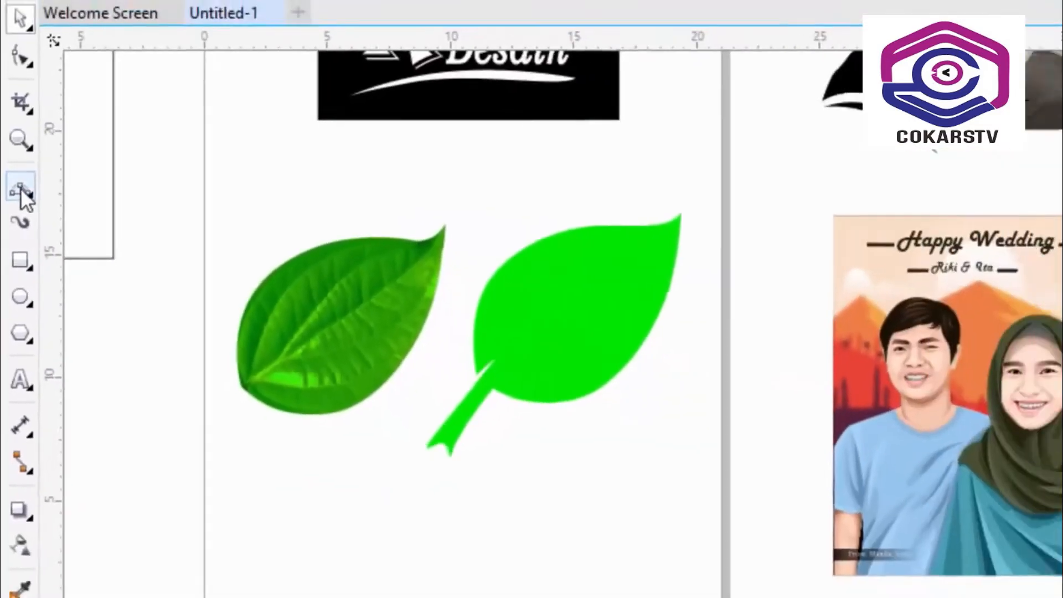
click(13, 201)
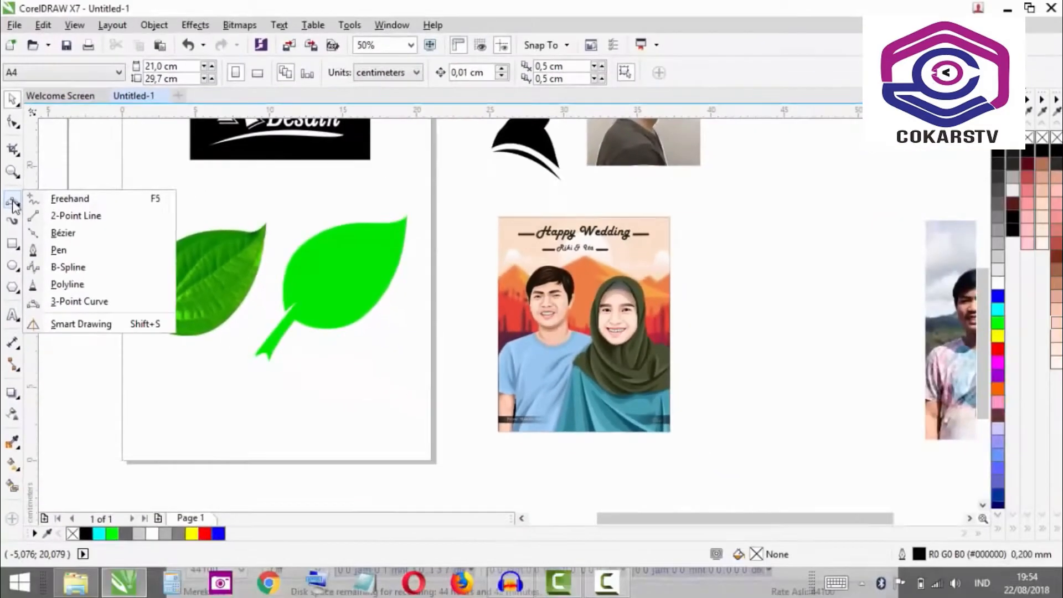
click(82, 204)
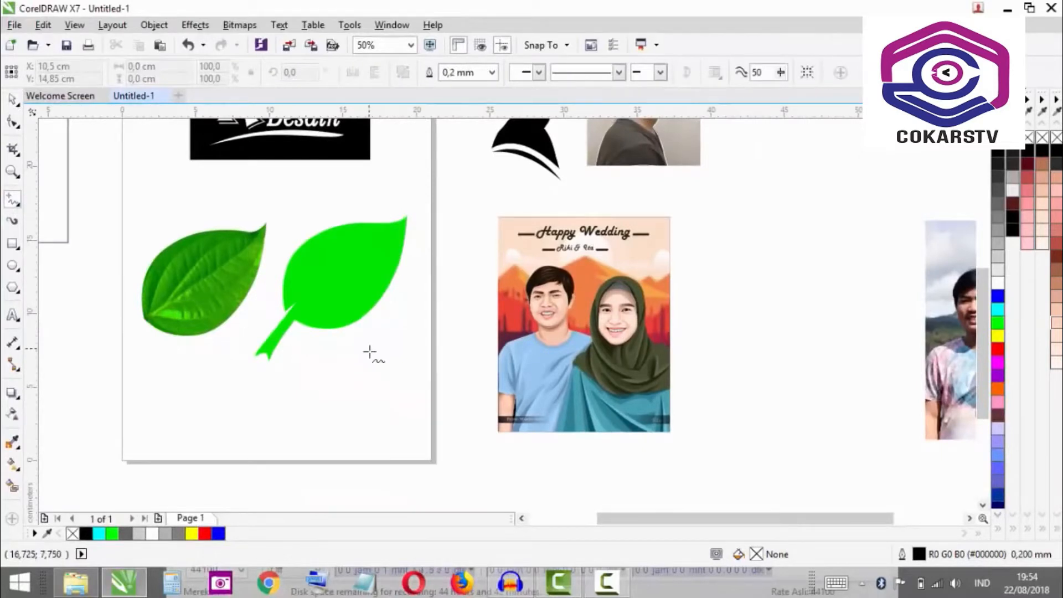
scroll(368, 352, down, 1)
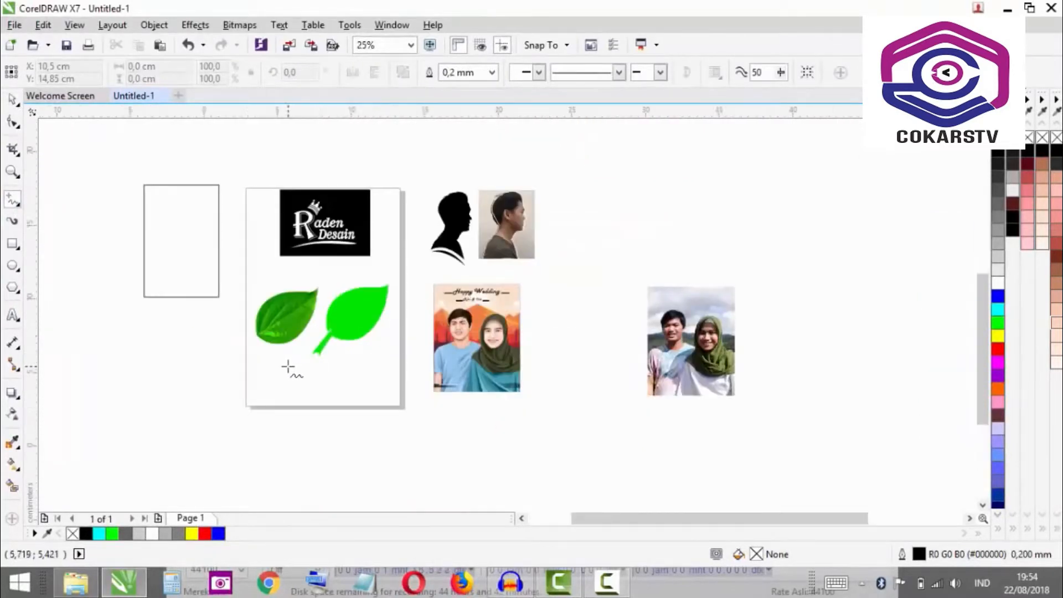
scroll(288, 367, up, 1)
scroll(298, 391, up, 1)
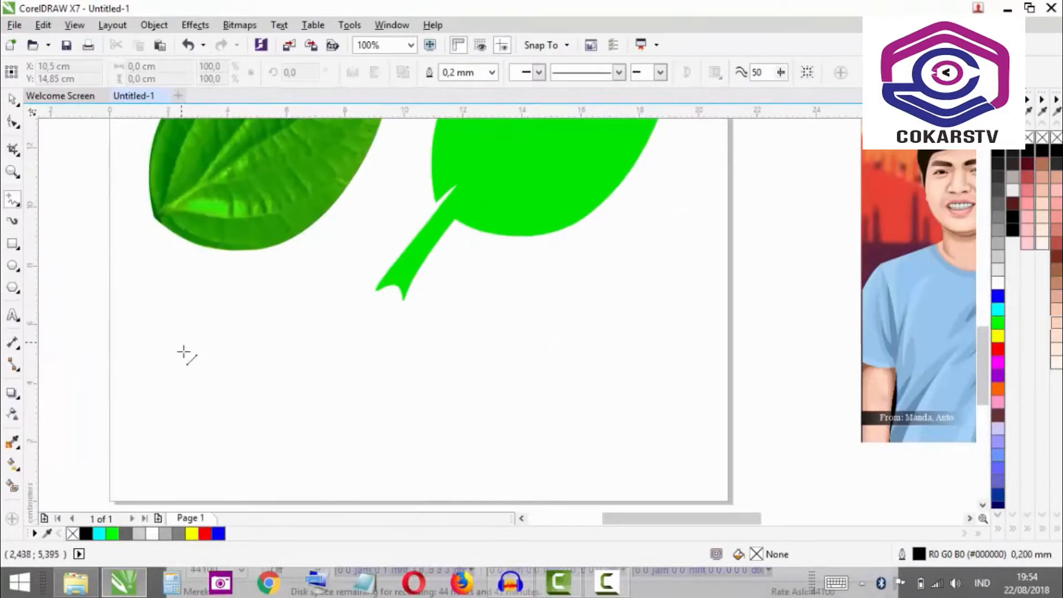
mouse_move(182, 341)
mouse_down()
mouse_move(541, 356)
mouse_move(587, 343)
mouse_up()
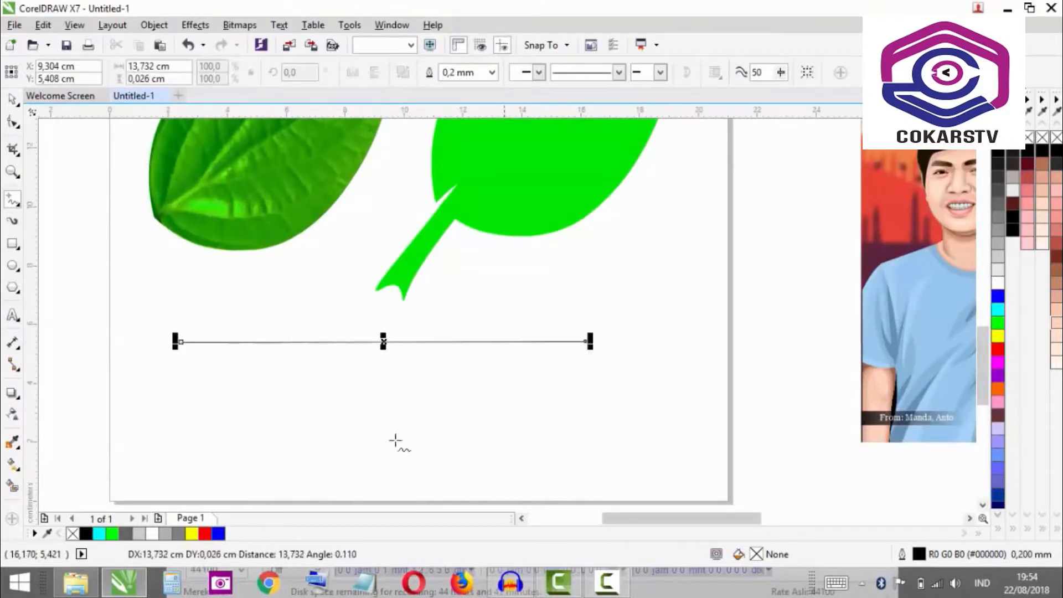
drag(181, 404, 591, 390)
Extend the lower line from its left end with a straight diagonal segment running down past the page's bottom edge.
scroll(467, 474, down, 1)
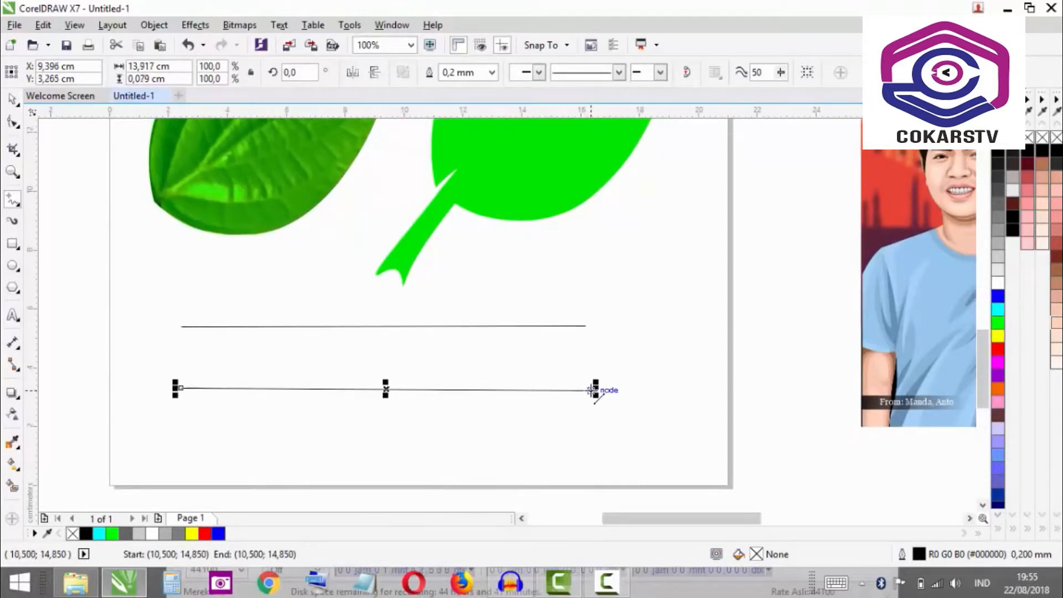
scroll(596, 356, down, 2)
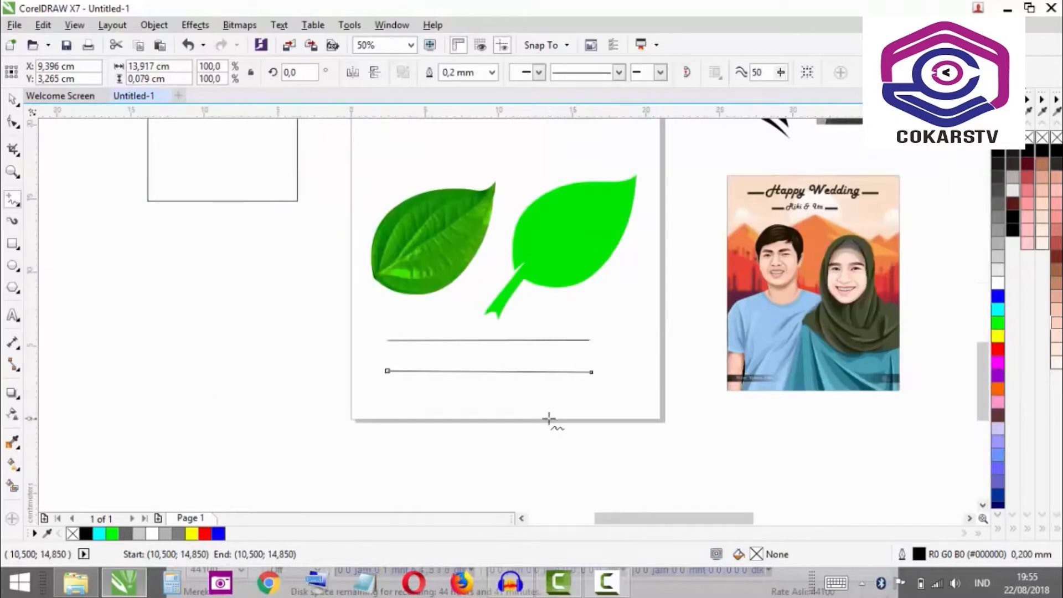
scroll(545, 412, up, 2)
scroll(537, 318, down, 2)
scroll(531, 375, up, 2)
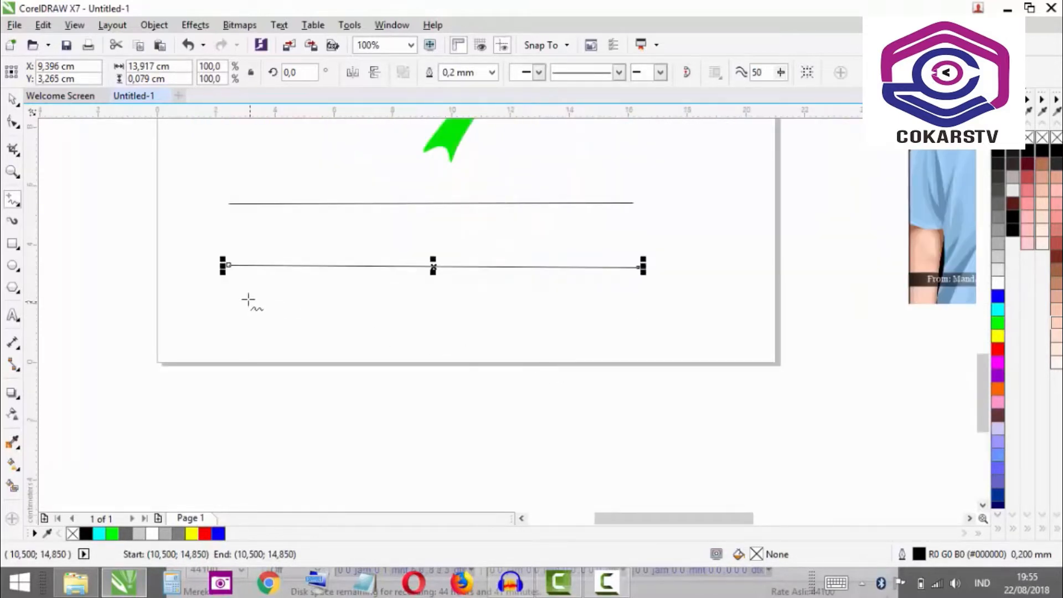
scroll(224, 265, up, 4)
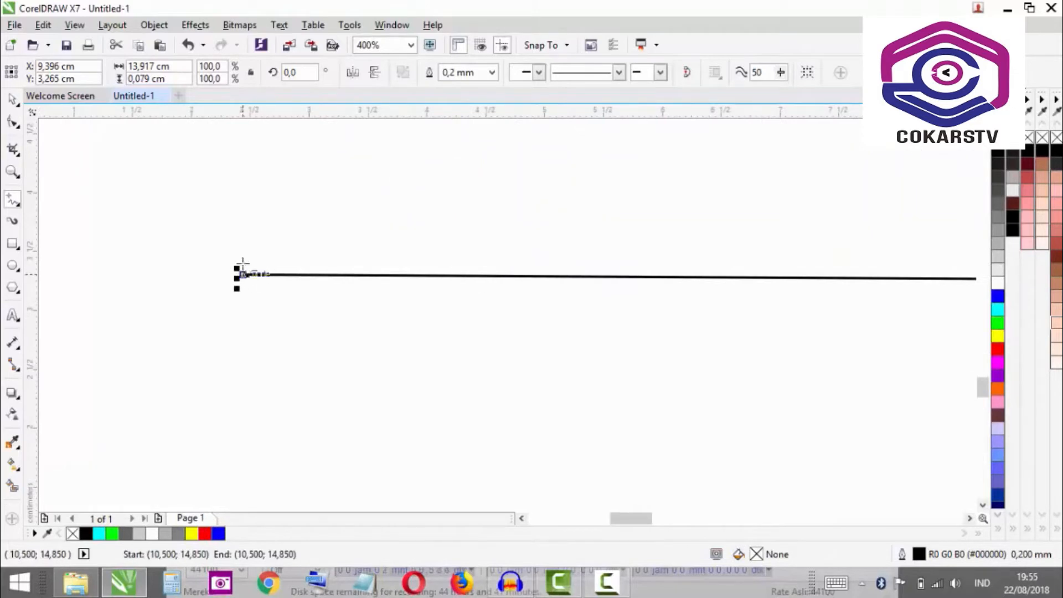
scroll(237, 214, down, 2)
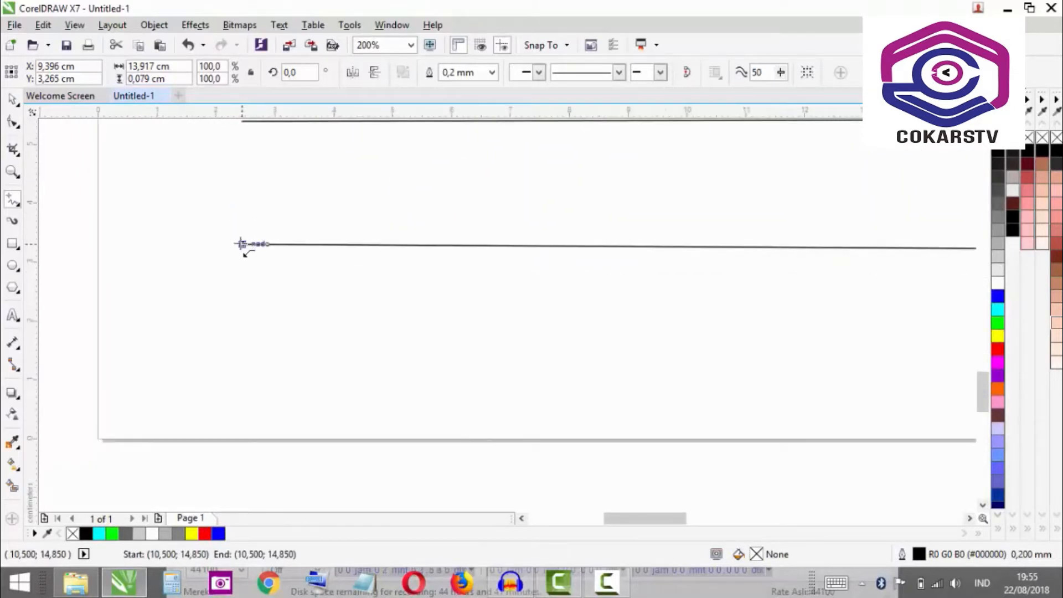
drag(239, 244, 749, 484)
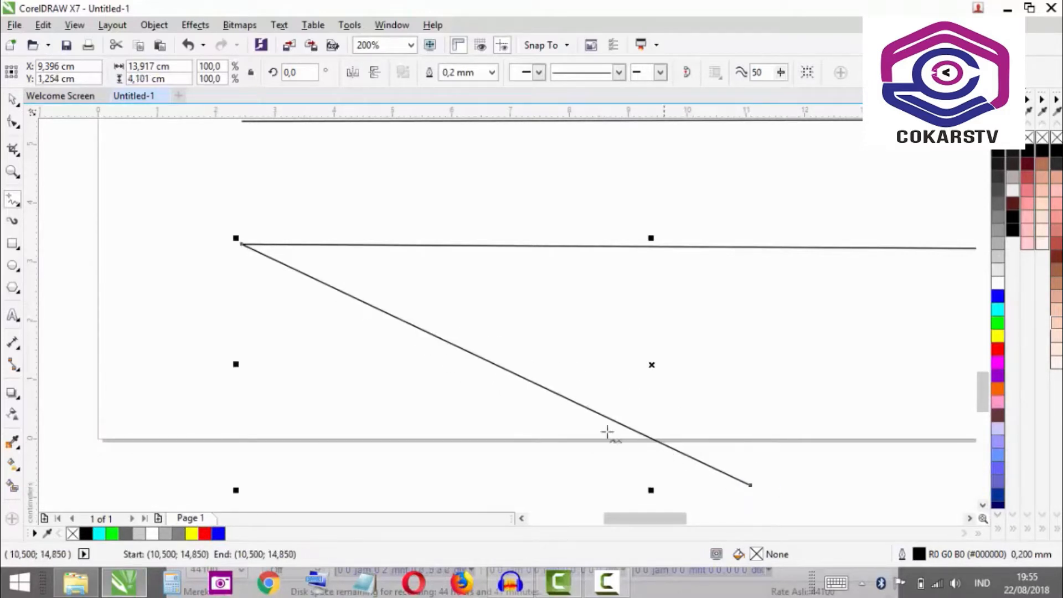
Close the triangle at the lower line's right end, about 4.1 cm high overall, and fill it with light gray (#E6E6E6).
scroll(605, 432, down, 3)
scroll(513, 410, up, 2)
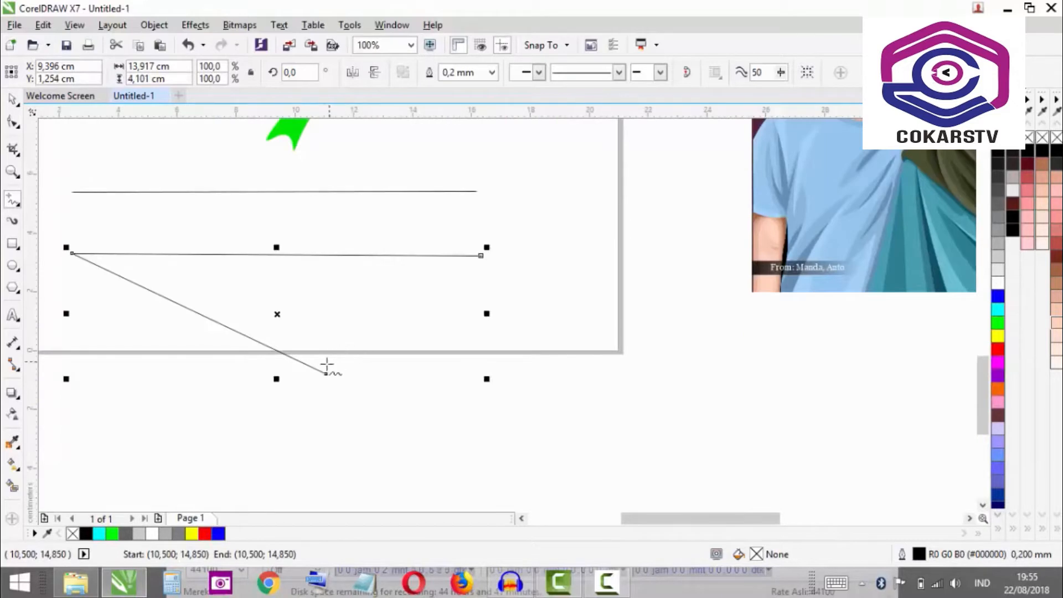
drag(327, 374, 482, 256)
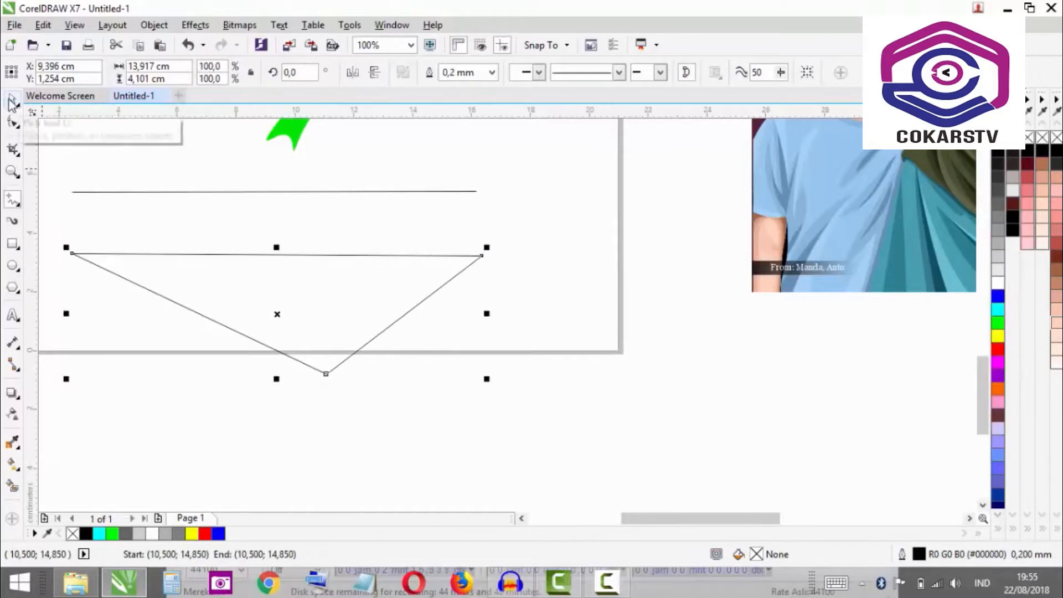
click(999, 155)
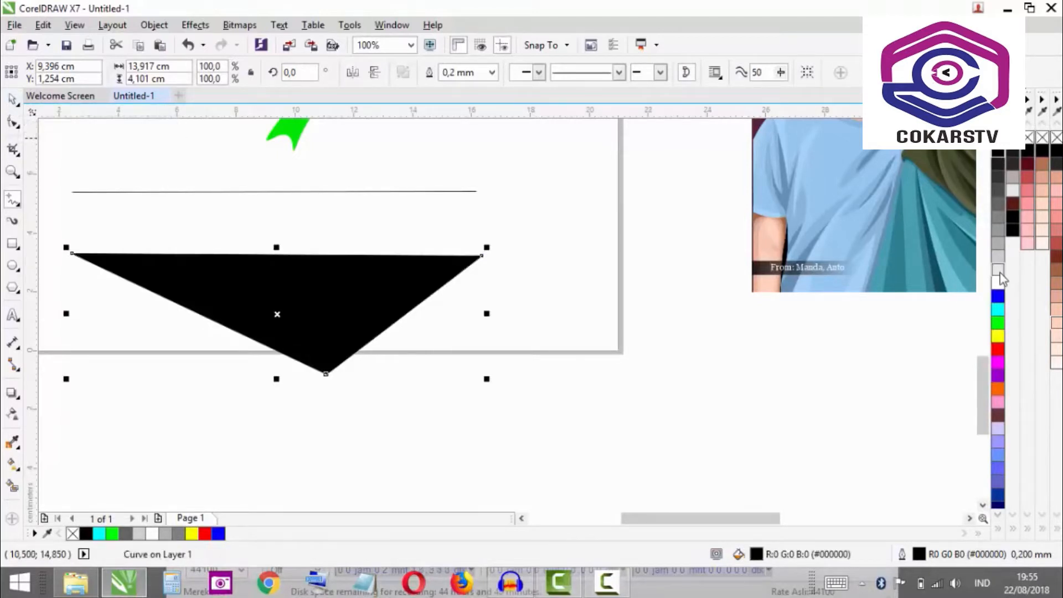
click(998, 270)
Draw a closed, curvy Freehand shape about 10.9 by 8.5 cm beside the page's left edge and fill it with gray (#999999).
scroll(904, 371, down, 1)
scroll(408, 349, up, 1)
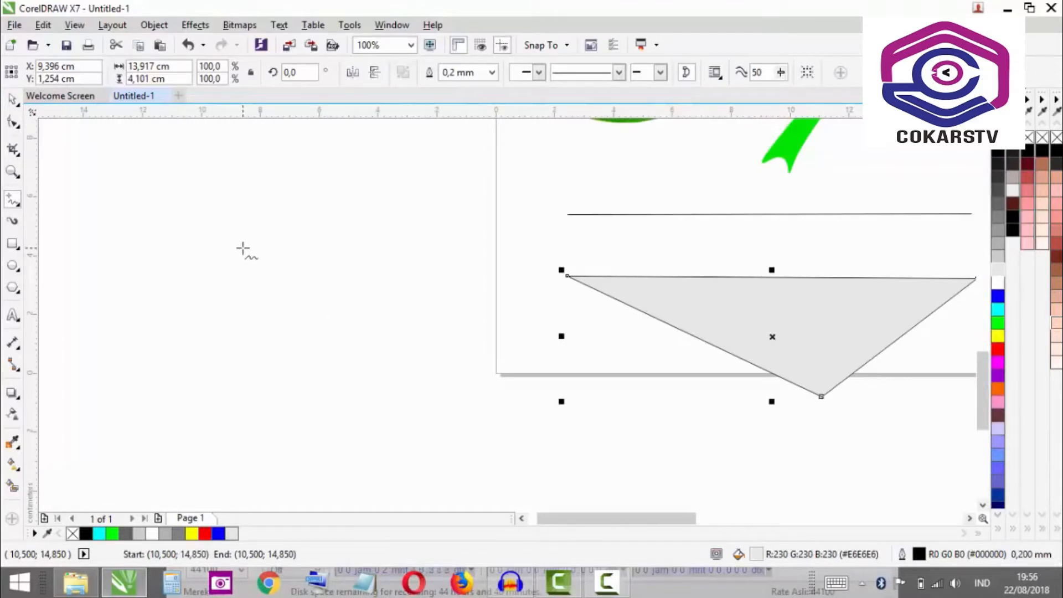
click(245, 195)
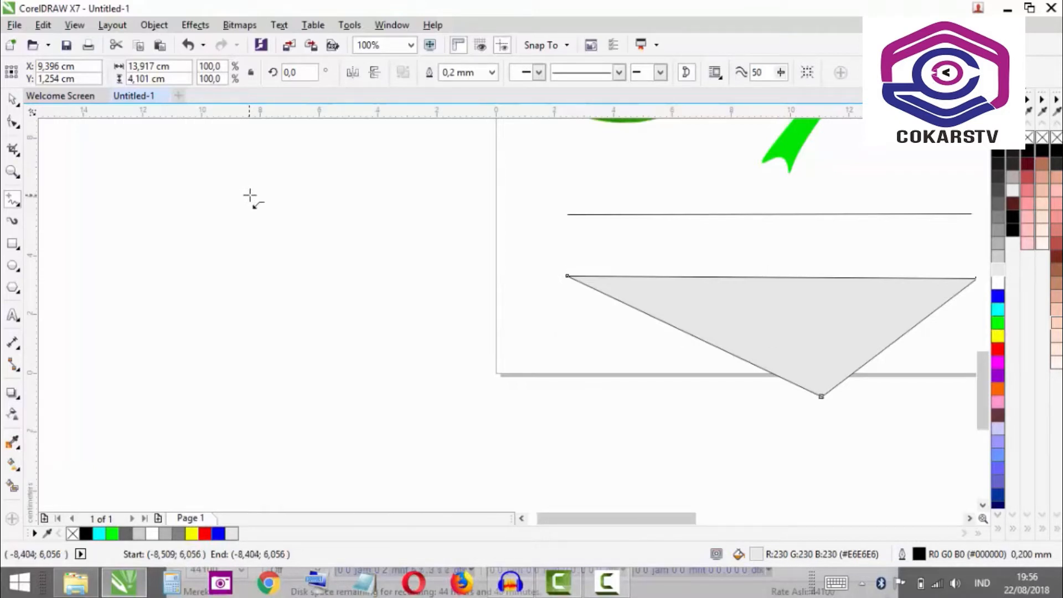
mouse_move(250, 195)
mouse_down()
mouse_move(296, 190)
mouse_move(358, 259)
mouse_move(340, 332)
mouse_move(183, 389)
mouse_move(113, 293)
mouse_move(182, 283)
mouse_move(208, 237)
mouse_move(104, 181)
mouse_move(162, 185)
mouse_move(199, 164)
mouse_move(413, 165)
mouse_move(386, 197)
mouse_move(287, 163)
mouse_move(241, 170)
mouse_move(244, 195)
mouse_up()
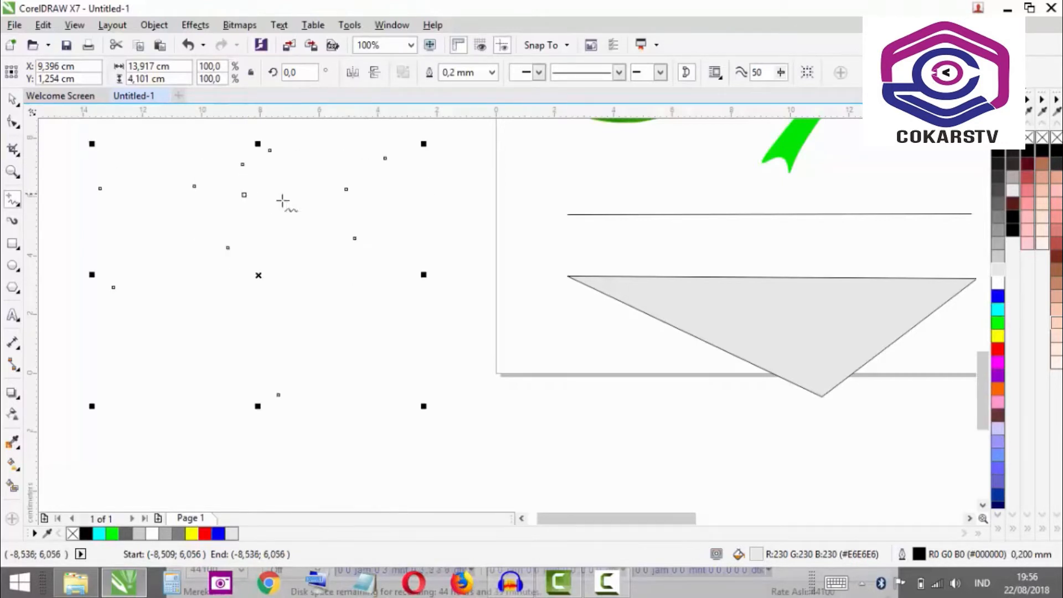
scroll(395, 296, down, 1)
scroll(304, 264, up, 1)
scroll(303, 264, up, 2)
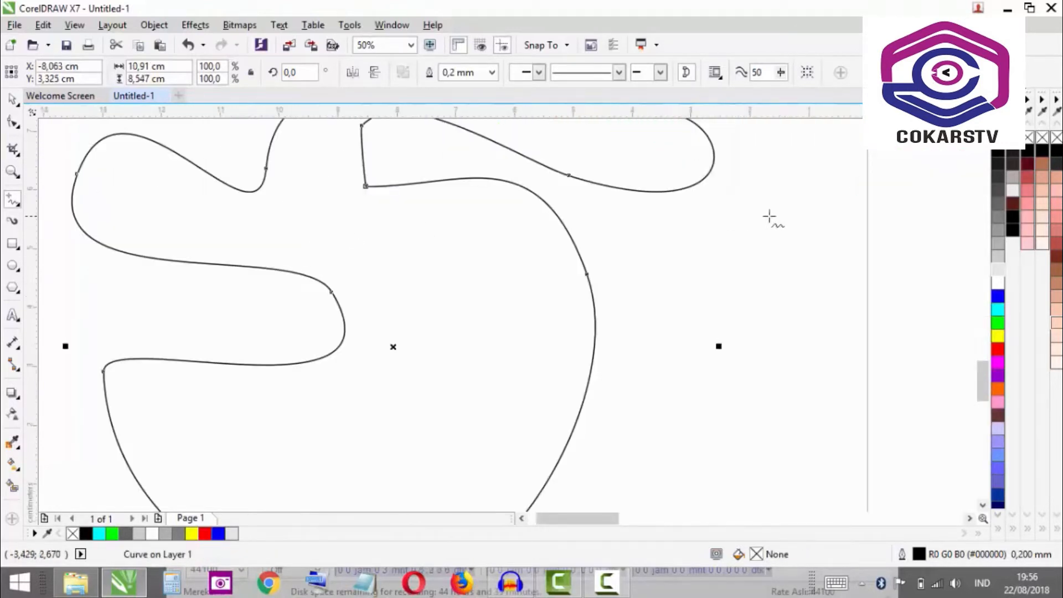
click(997, 230)
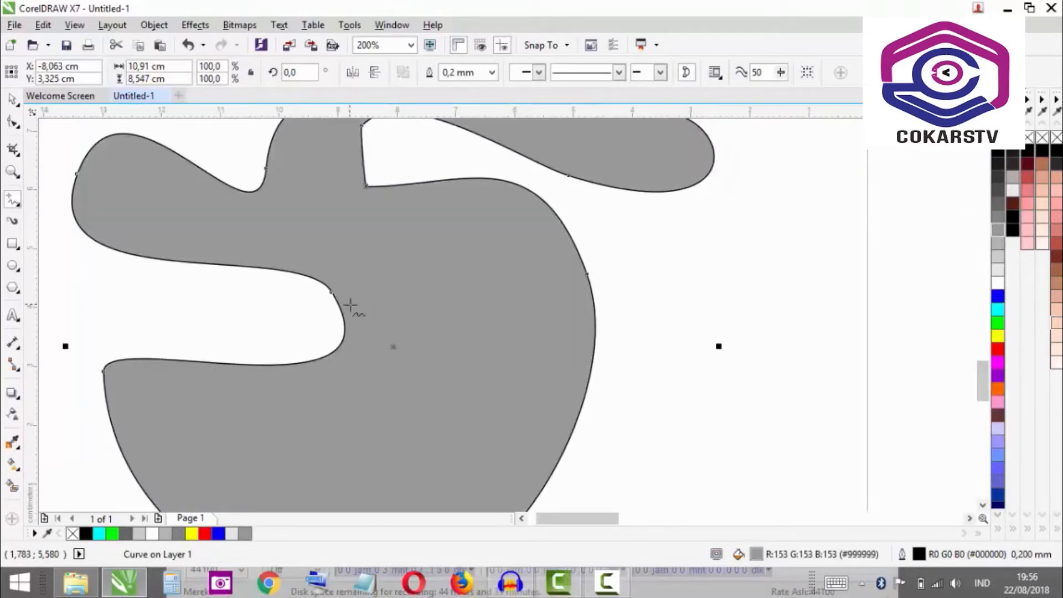
Draw a horizontal line about 12.8 cm long below the page with the 2-Point Line tool, starting with nothing selected.
scroll(354, 310, down, 3)
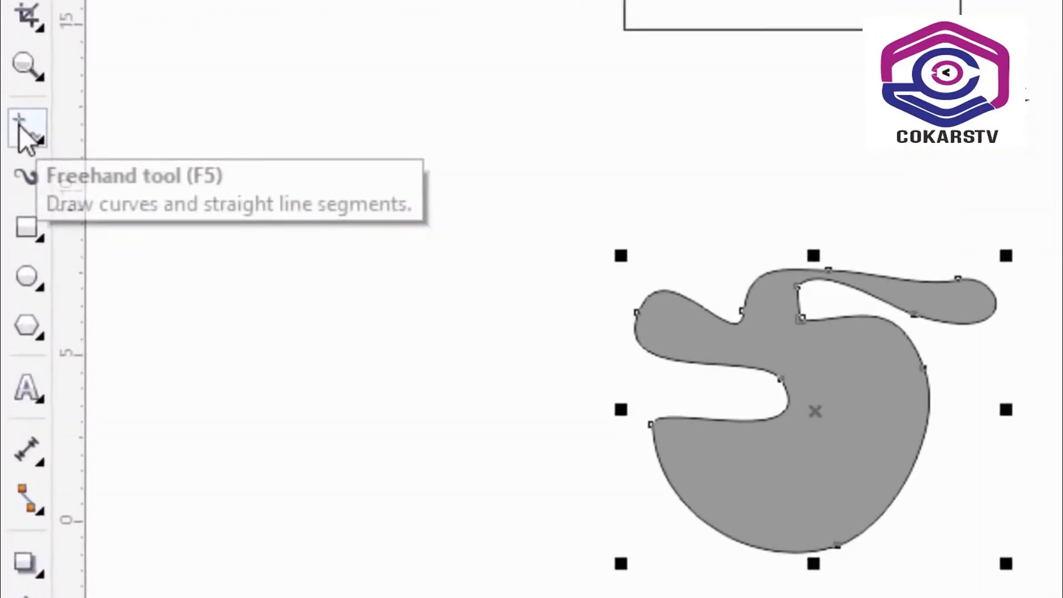
click(29, 128)
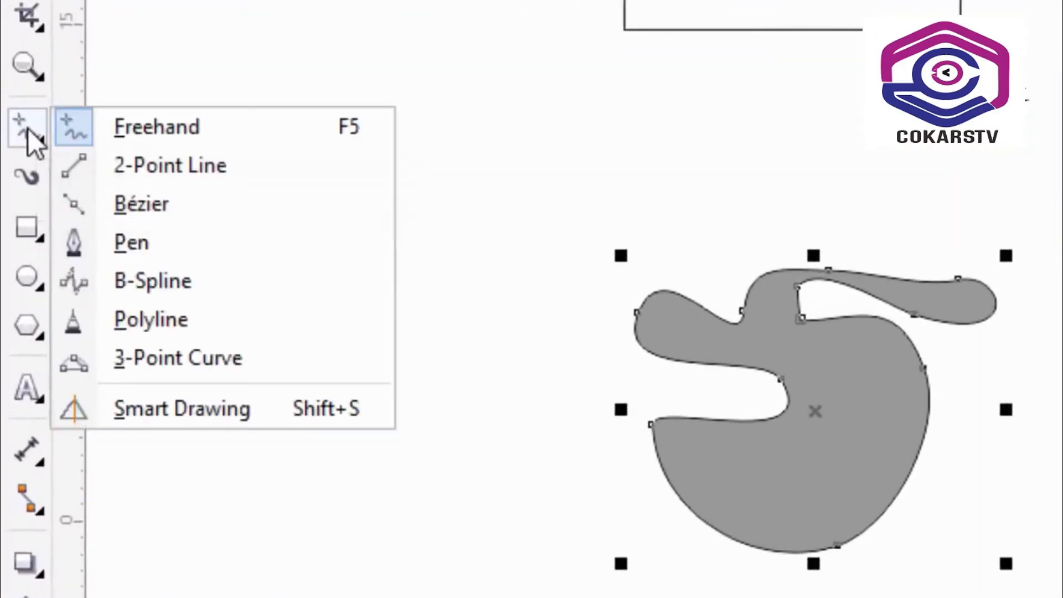
click(194, 165)
scroll(866, 398, down, 2)
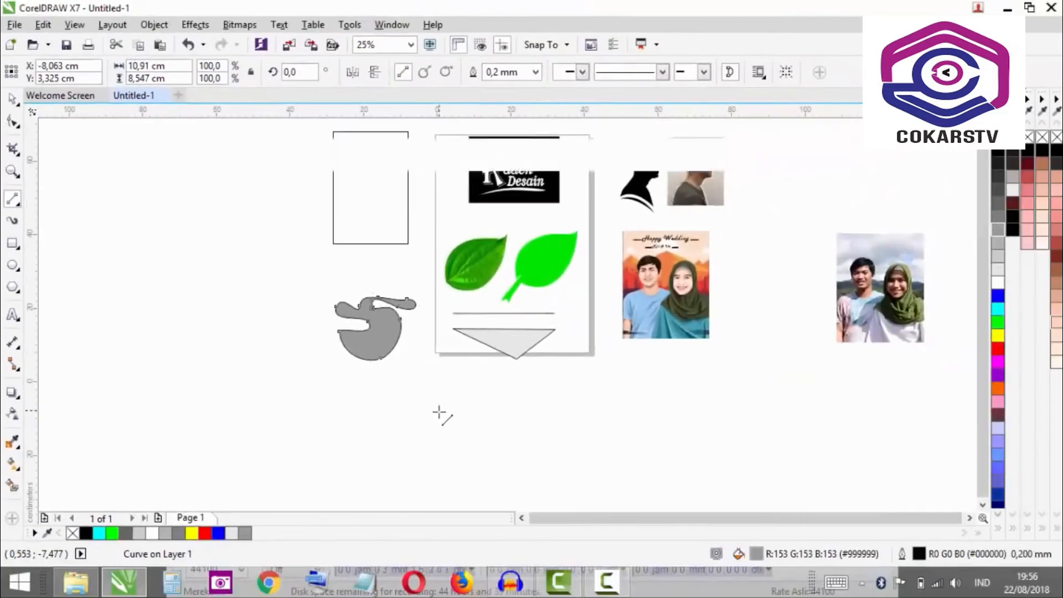
scroll(440, 409, down, 1)
scroll(446, 383, up, 2)
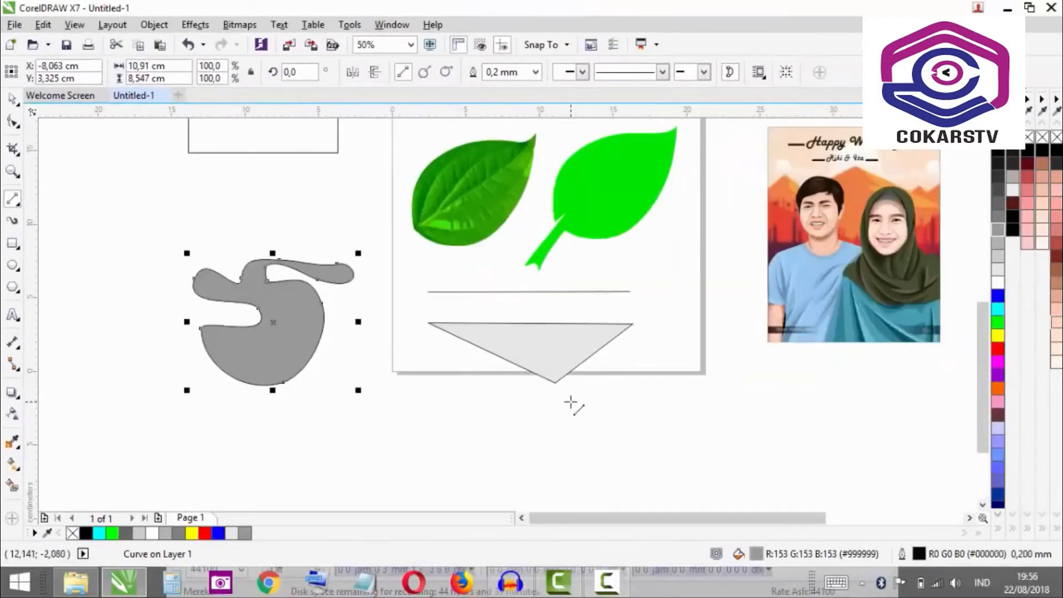
scroll(570, 402, up, 1)
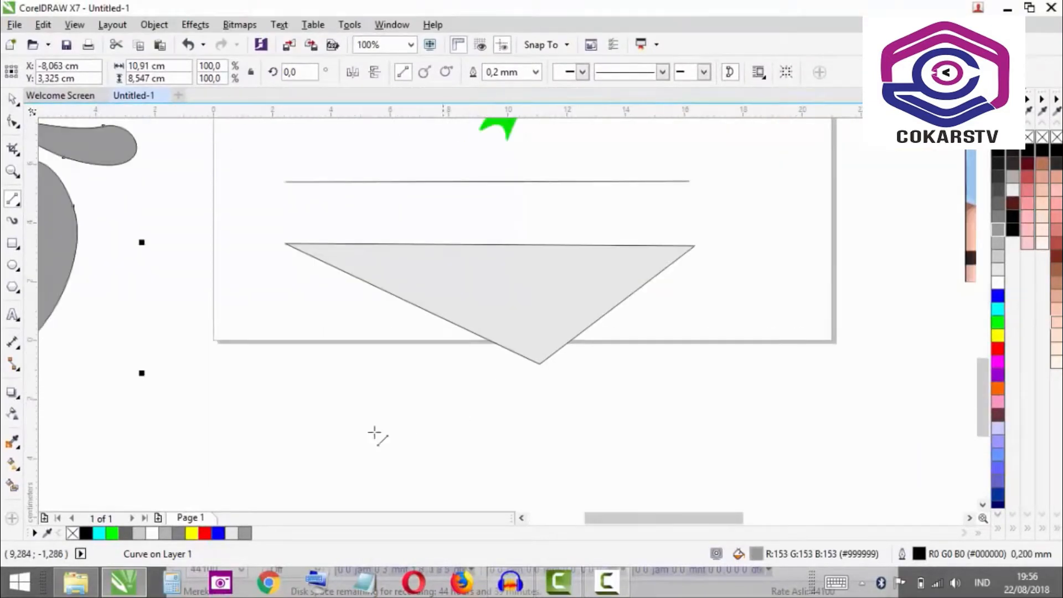
key(Escape)
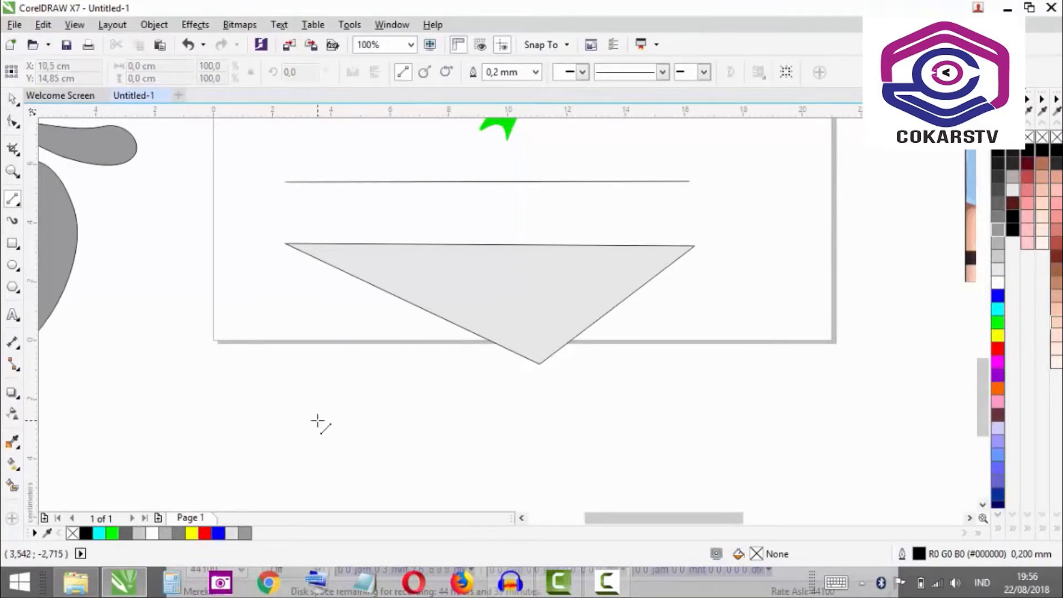
drag(316, 422, 695, 421)
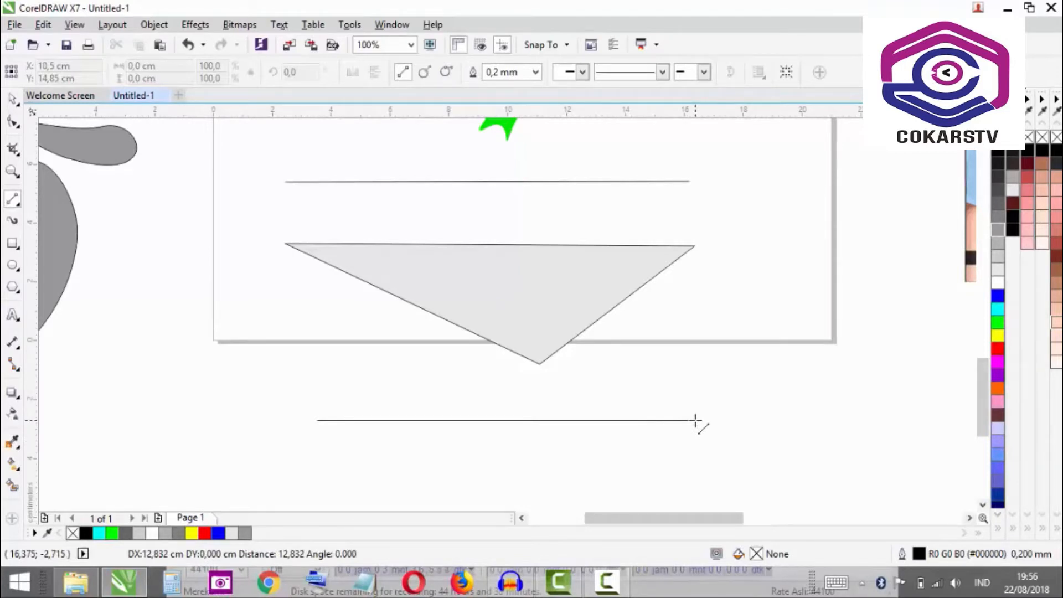
drag(695, 421, 695, 421)
Extend the 2-point line into a closed triangle about 4.3 cm high and fill it with gray (#999999).
scroll(533, 349, down, 1)
scroll(532, 364, up, 1)
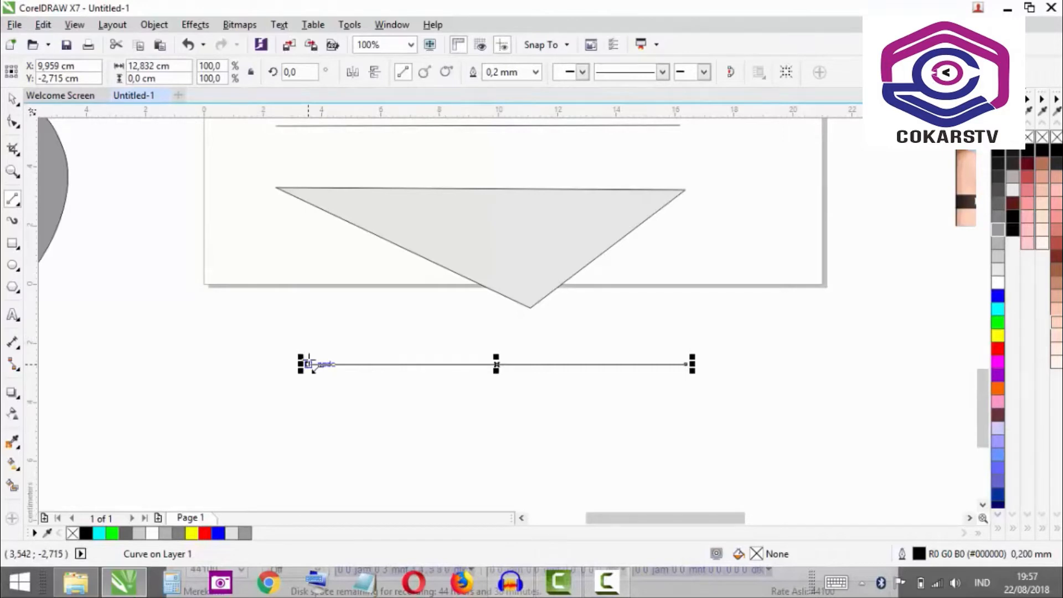
drag(308, 364, 686, 365)
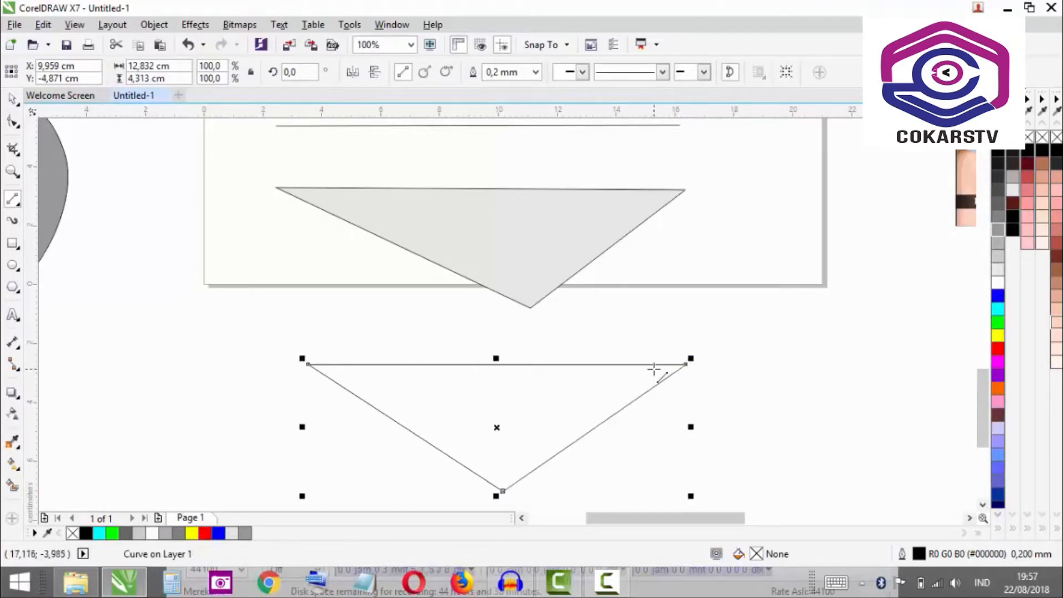
click(997, 232)
Start a Bézier curve with a first node at the lower-left base corner of the leaf photo.
scroll(607, 357, down, 2)
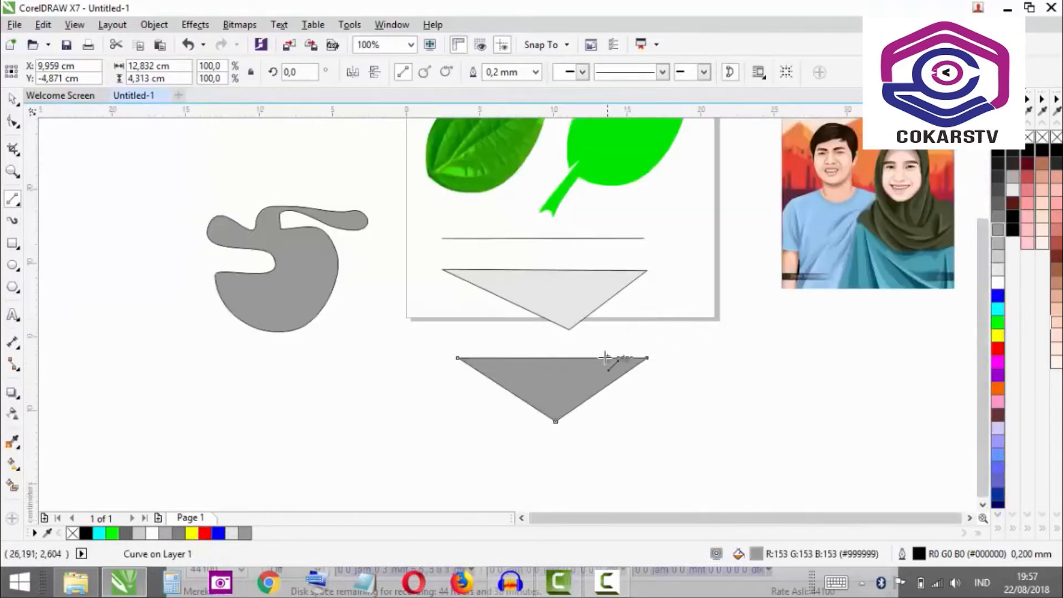
scroll(593, 353, up, 2)
click(18, 195)
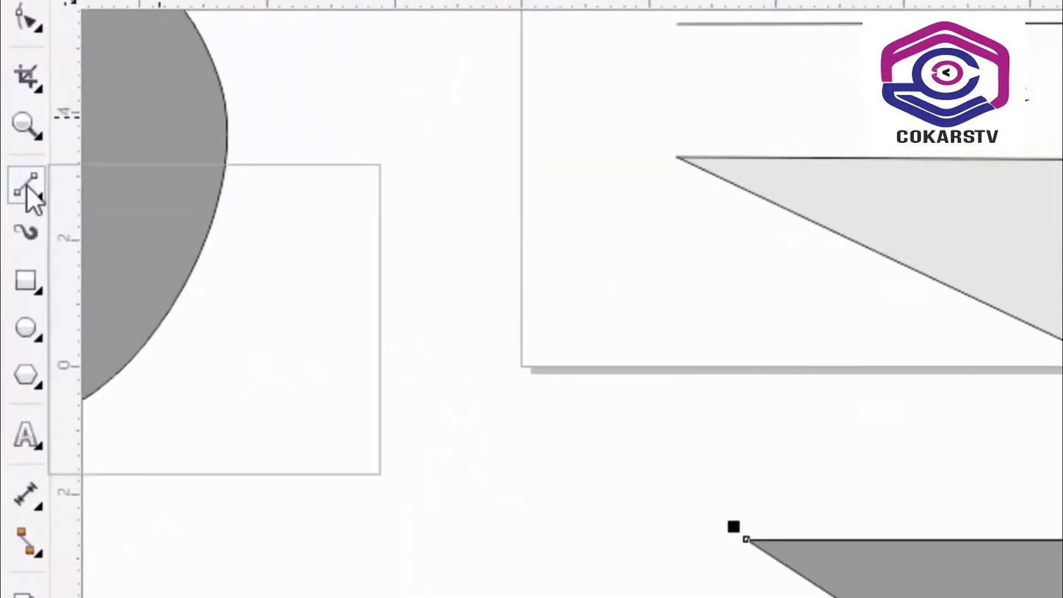
click(135, 257)
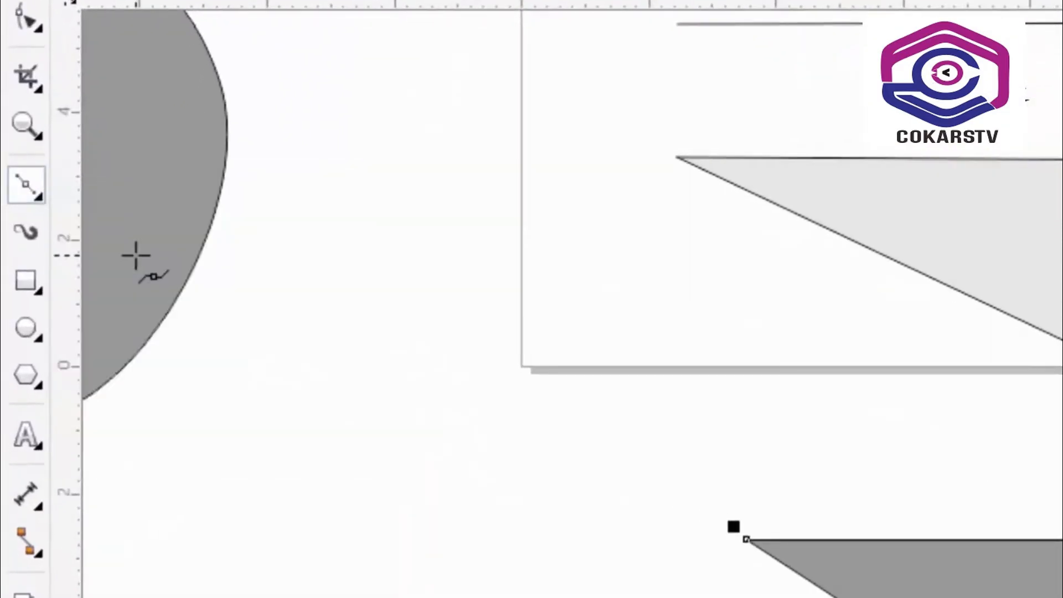
scroll(349, 479, down, 1)
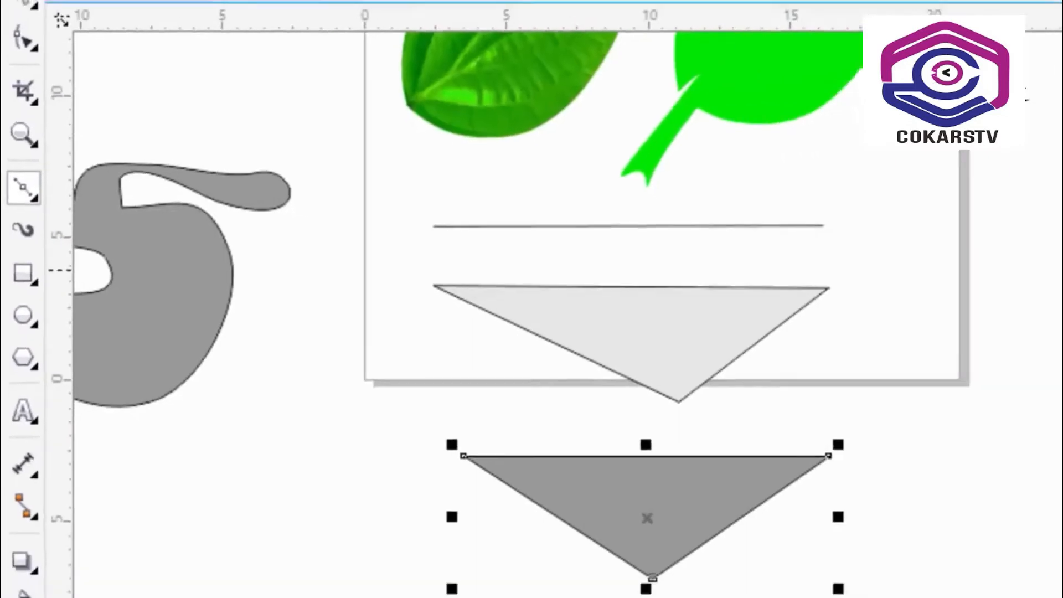
scroll(779, 299, down, 1)
scroll(612, 211, up, 1)
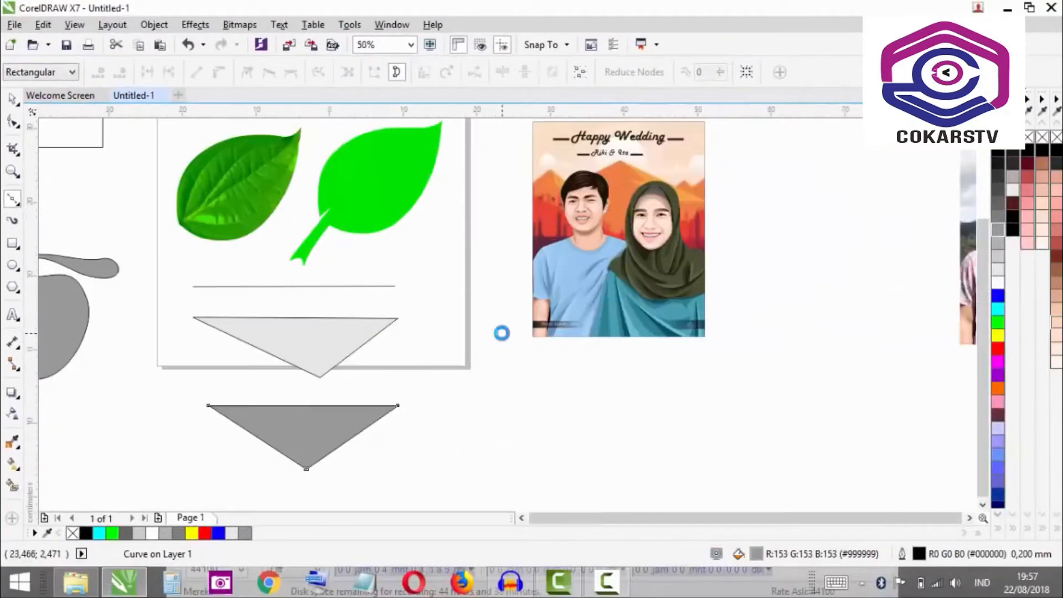
scroll(502, 330, down, 1)
scroll(350, 237, up, 1)
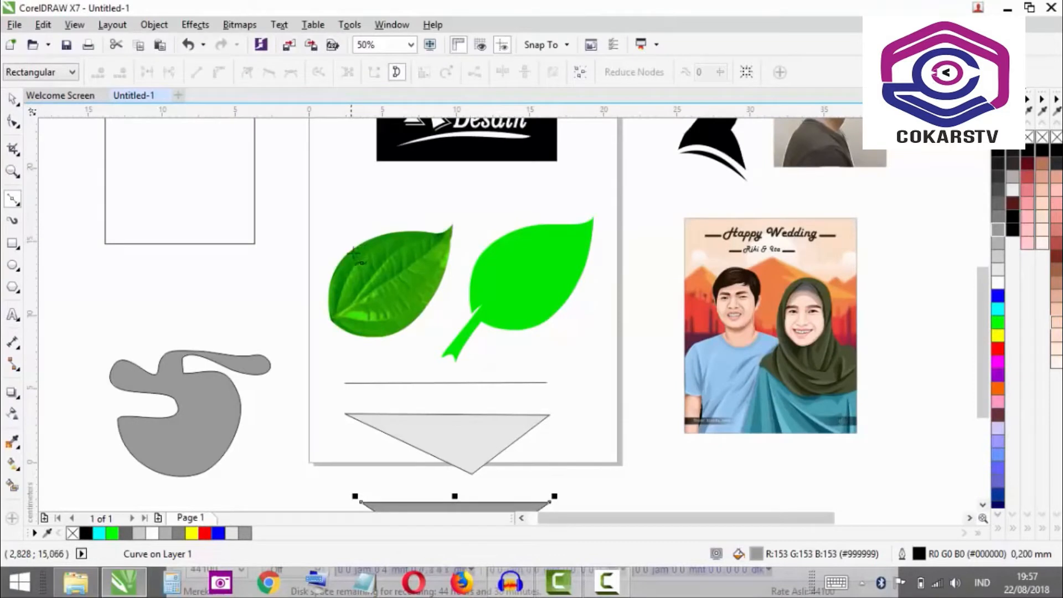
scroll(343, 302, up, 1)
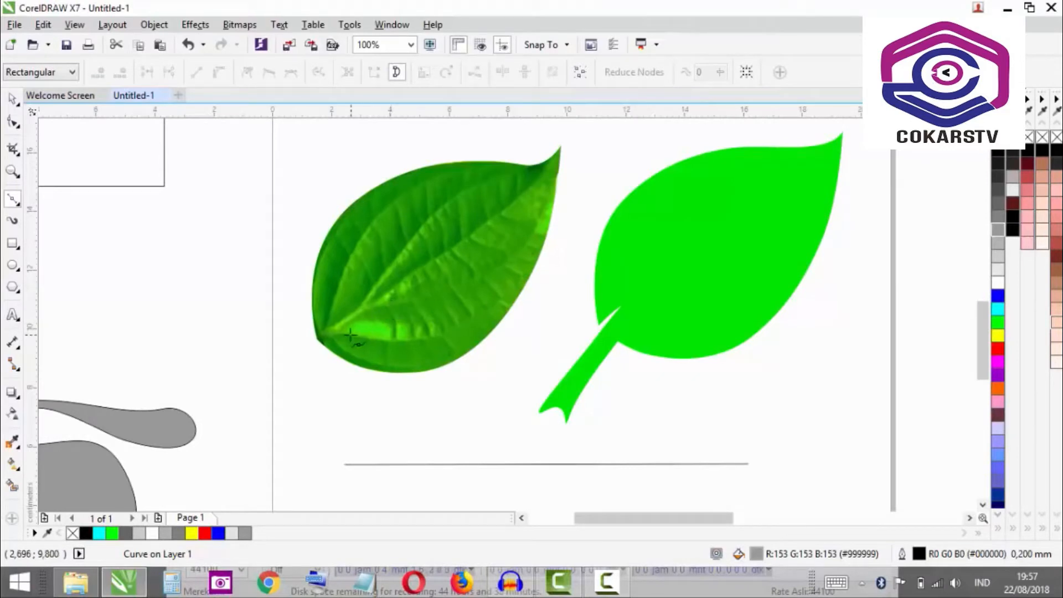
scroll(308, 324, up, 1)
scroll(313, 366, down, 2)
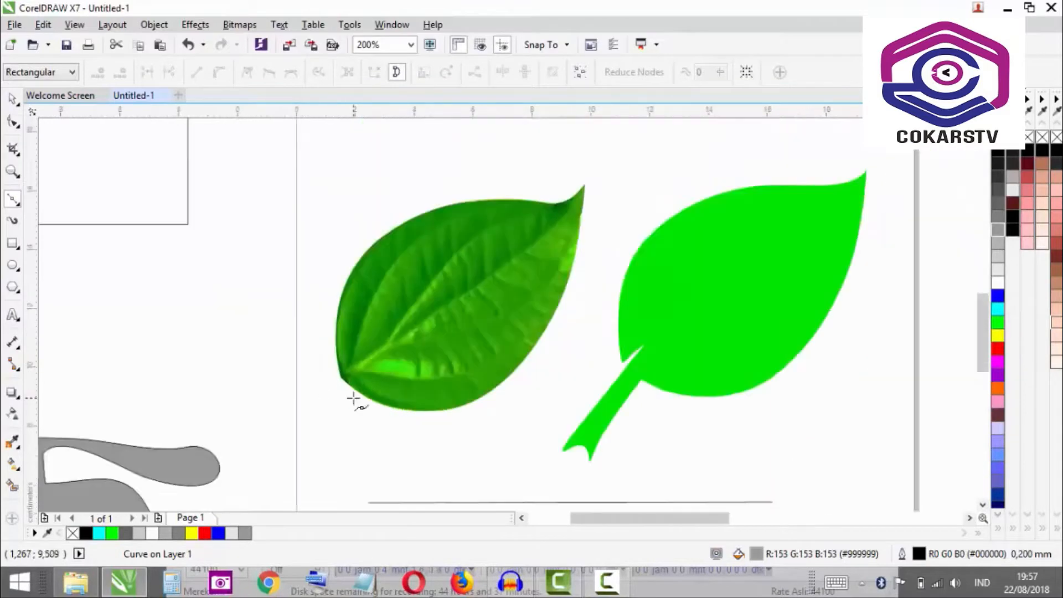
scroll(357, 370, up, 1)
scroll(359, 370, up, 1)
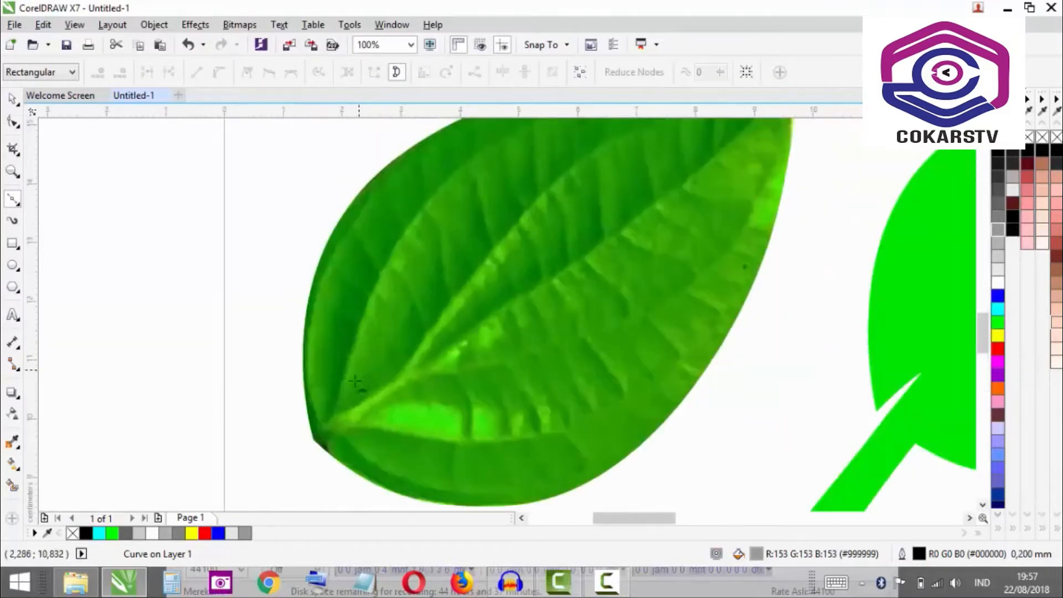
click(310, 440)
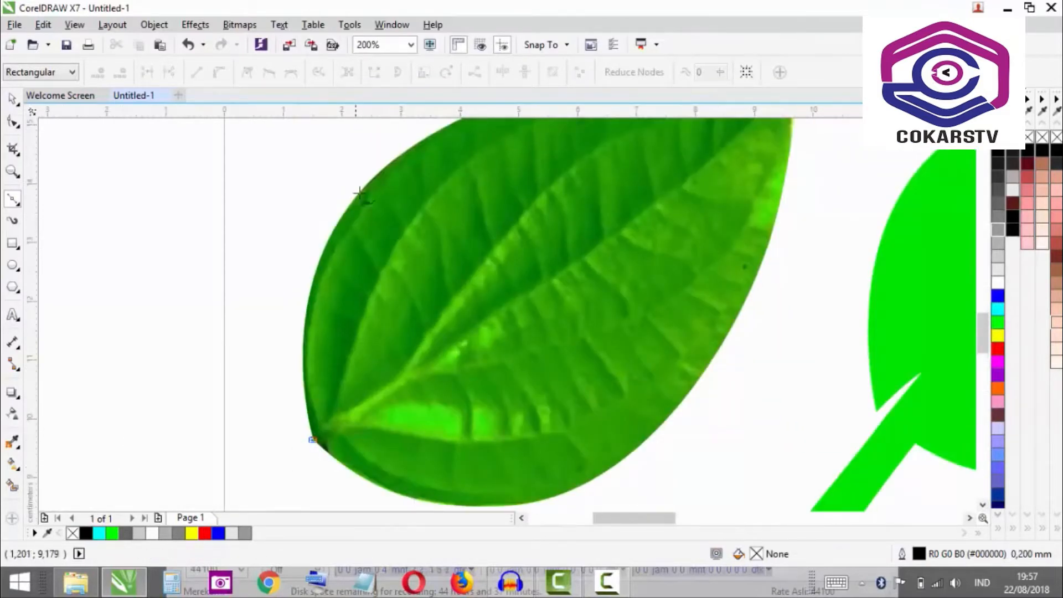
Add a smooth node on the leaf's upper-left edge, bending the first Bézier segment to follow the outline from the base.
scroll(364, 177, down, 1)
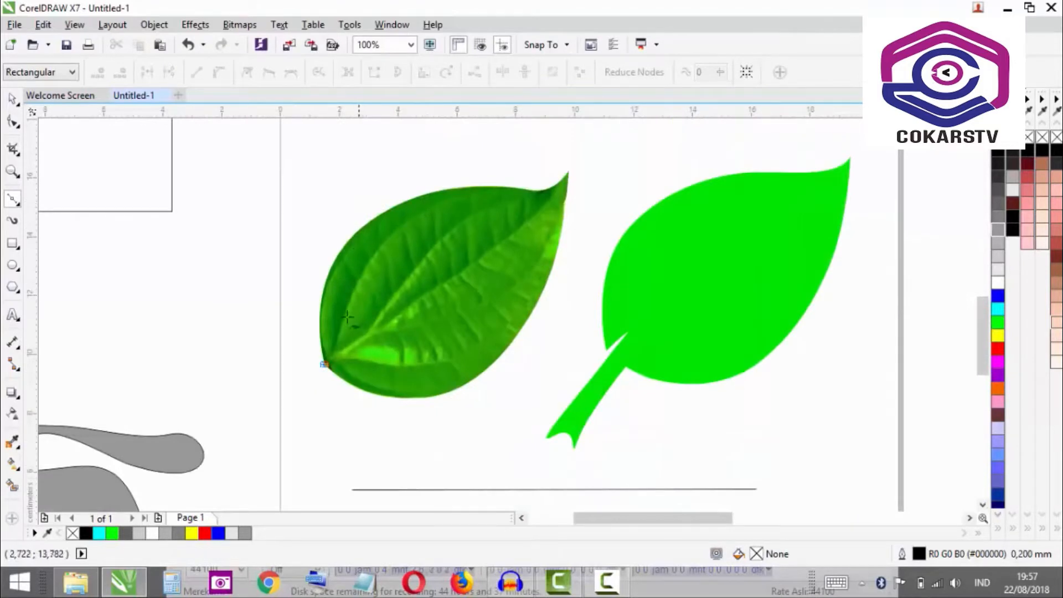
scroll(336, 310, up, 1)
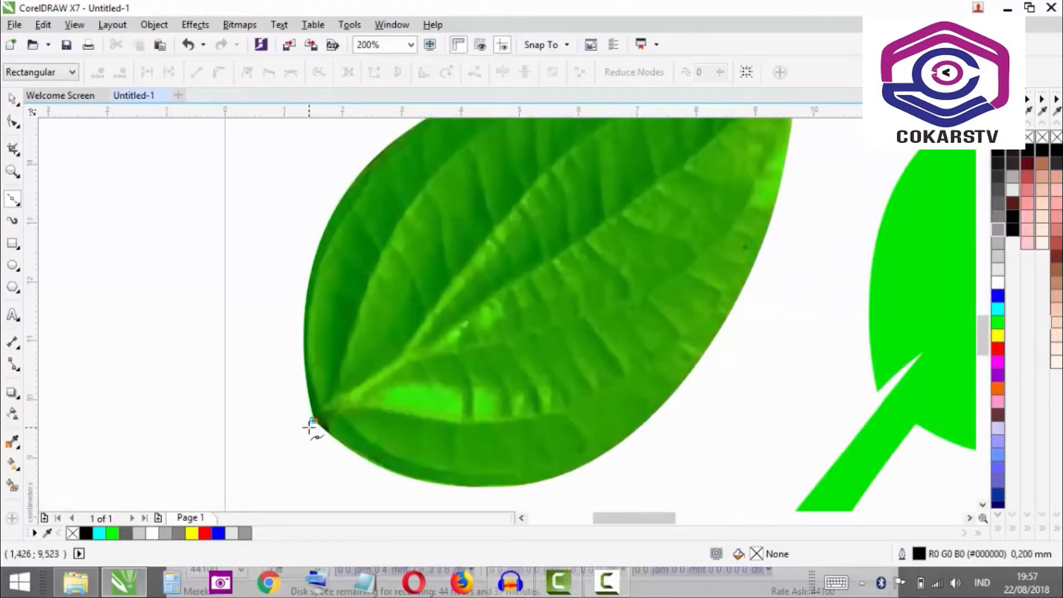
scroll(311, 428, up, 1)
scroll(313, 427, down, 1)
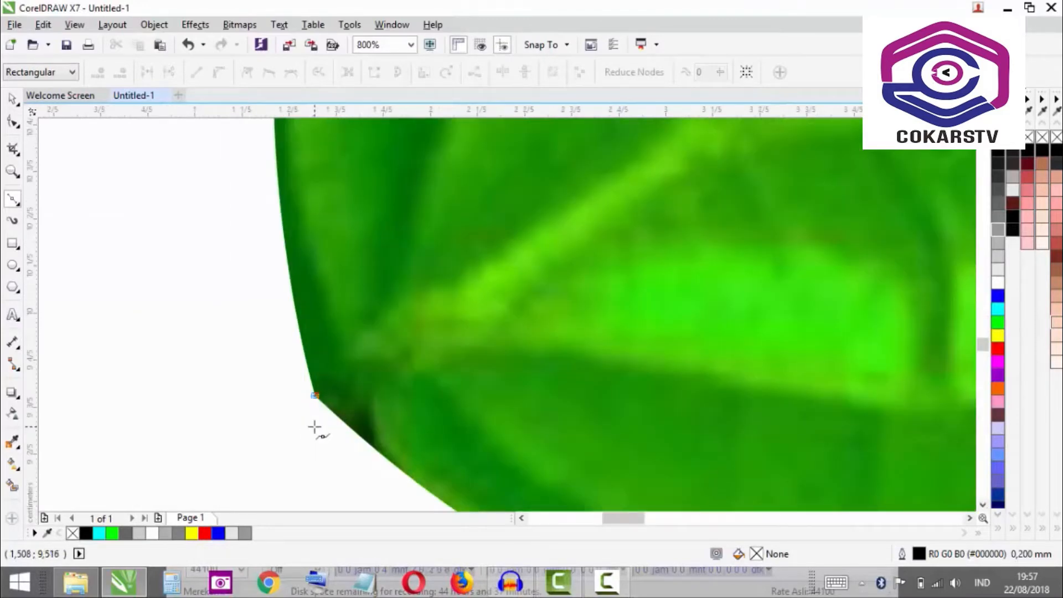
scroll(327, 412, down, 1)
scroll(370, 308, up, 1)
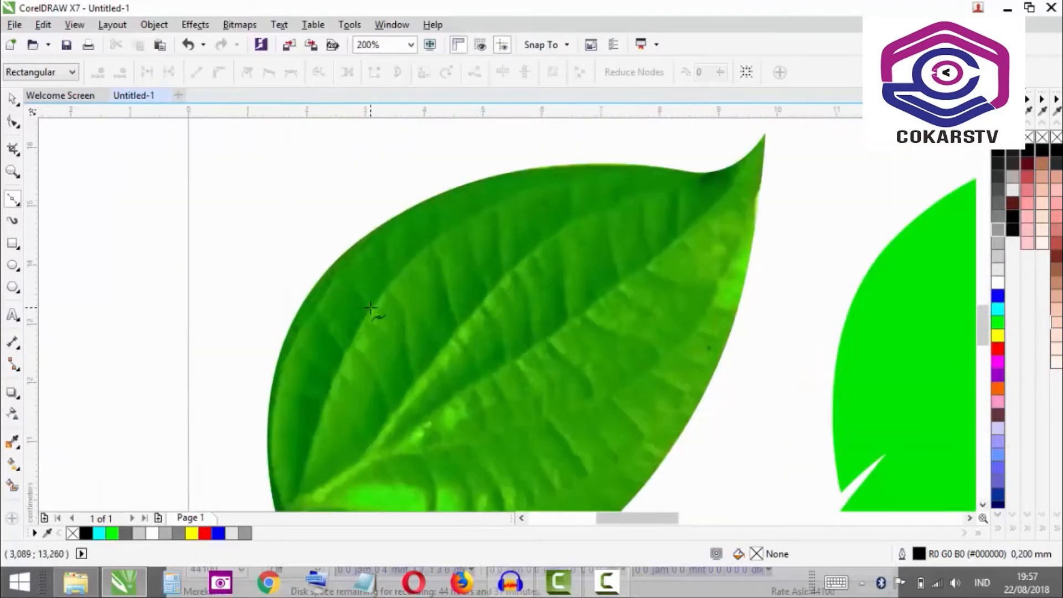
scroll(331, 272, down, 1)
scroll(313, 252, up, 1)
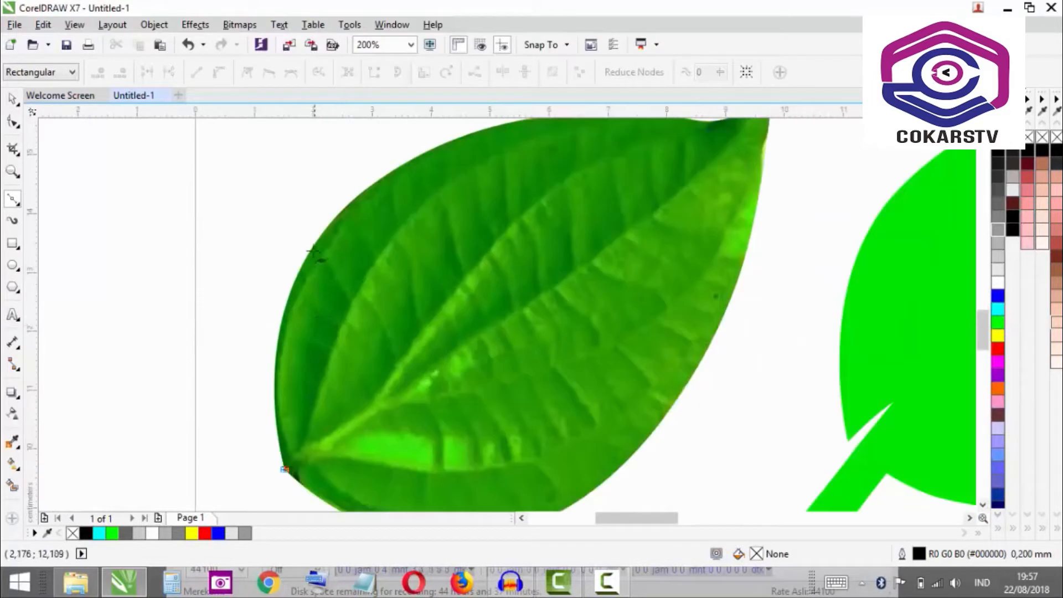
click(311, 246)
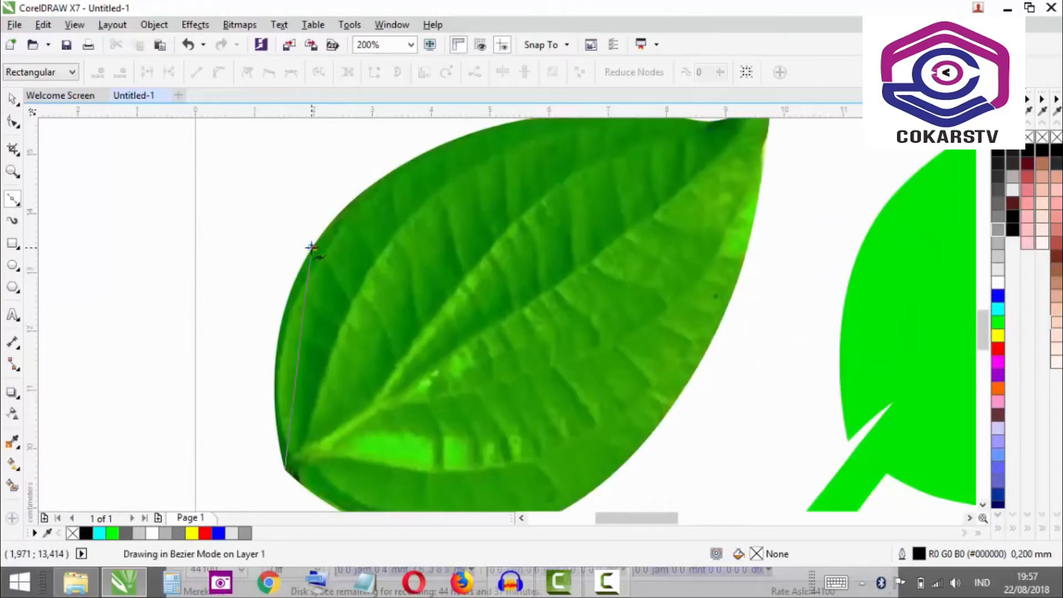
drag(311, 247, 371, 146)
drag(371, 138, 377, 145)
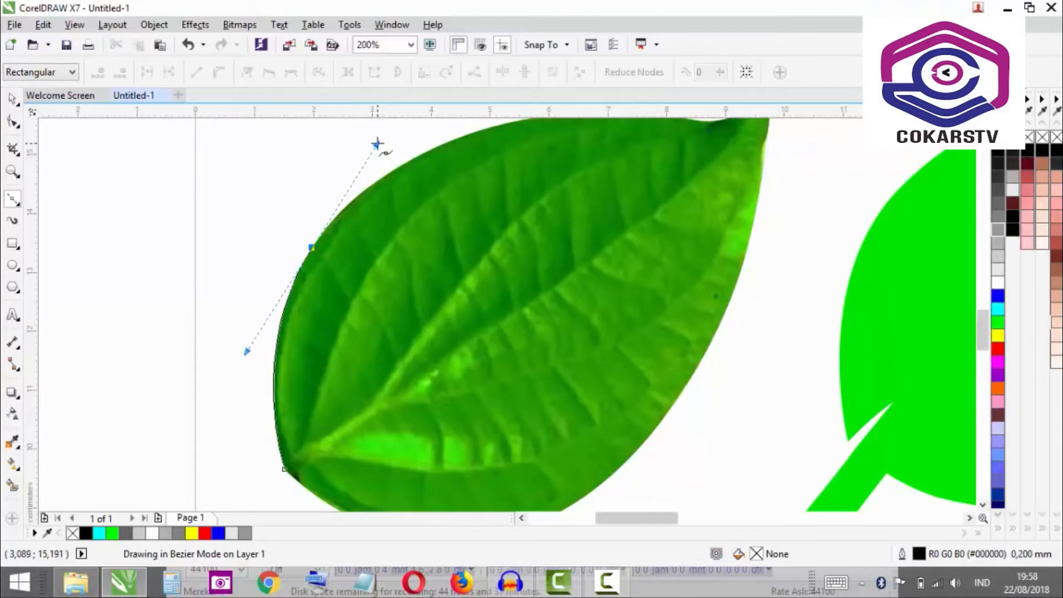
drag(377, 143, 377, 143)
Continue the Bézier path along the leaf's upper edge with three more nodes, ending just before the dip near the tip.
scroll(370, 281, down, 1)
scroll(454, 188, up, 1)
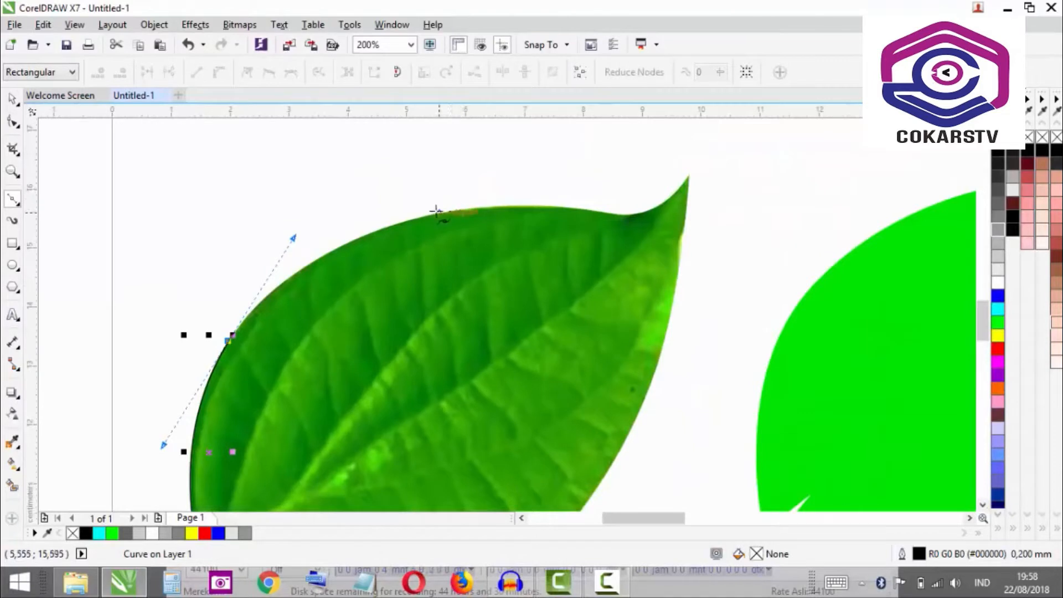
click(430, 212)
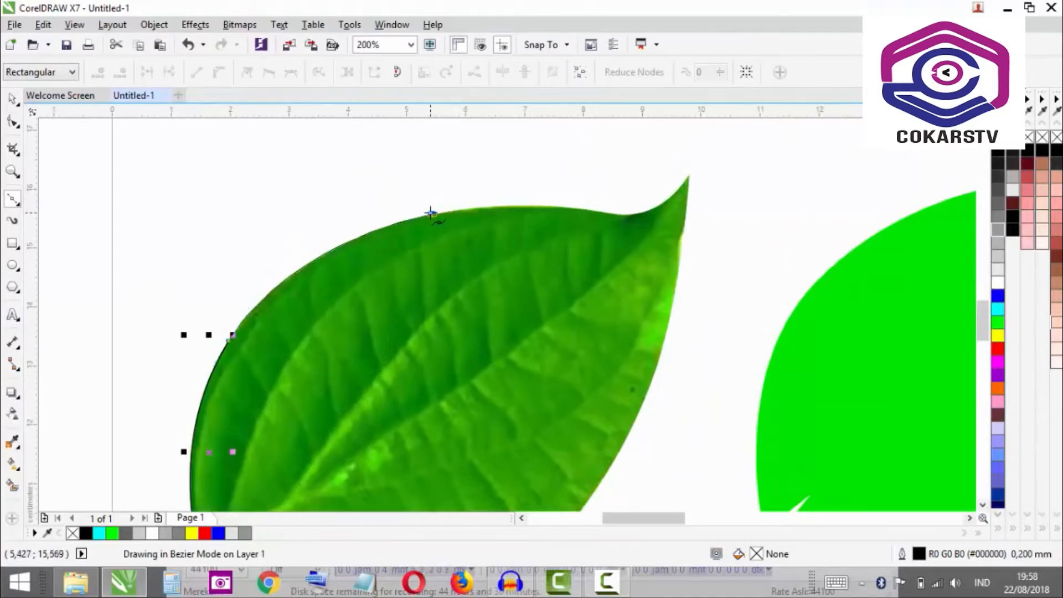
drag(441, 213, 440, 211)
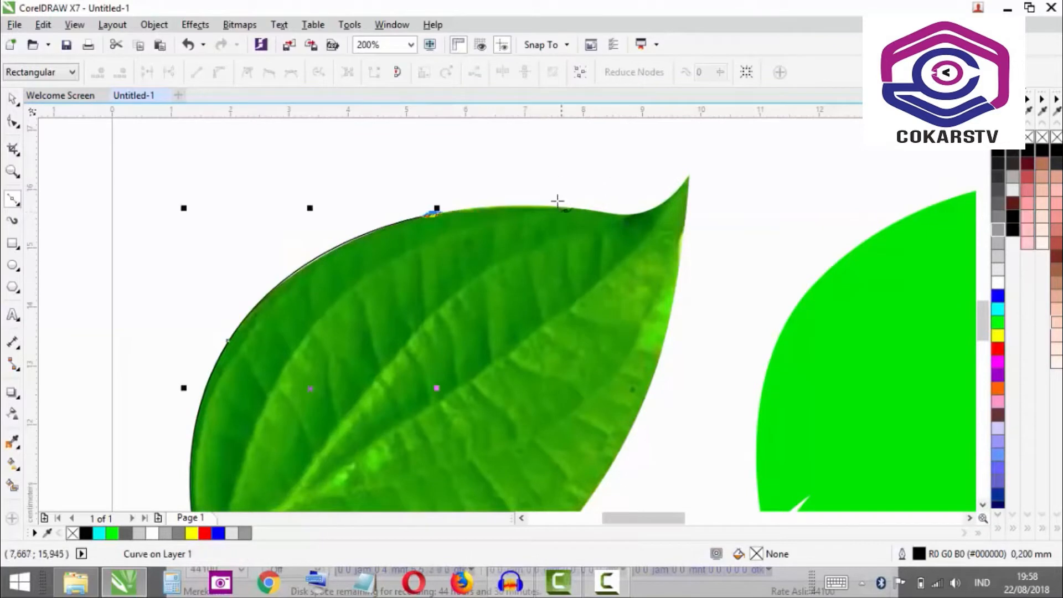
click(554, 205)
drag(557, 205, 612, 215)
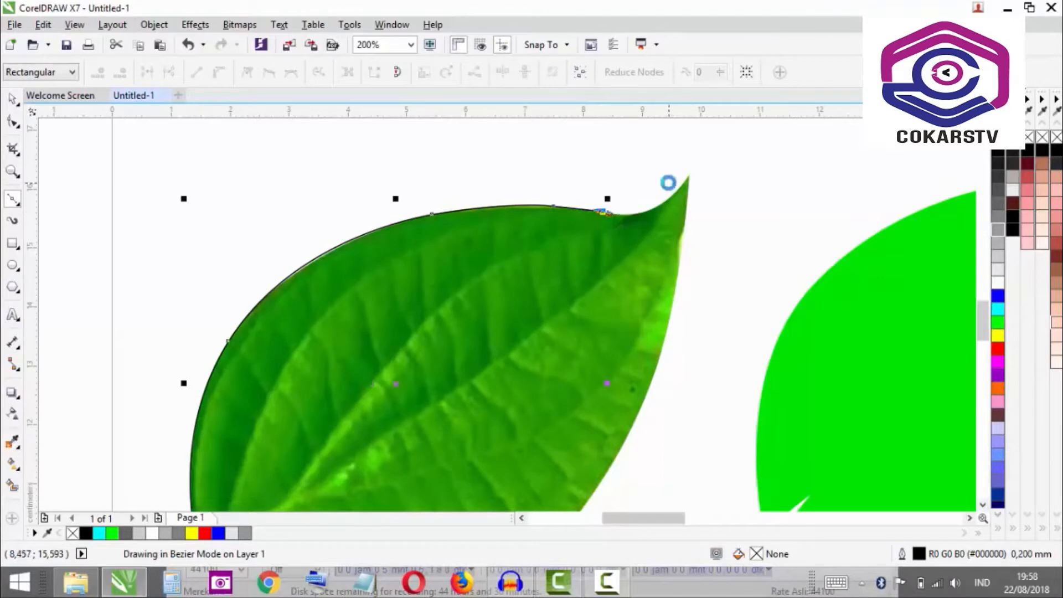
Curve the Bézier path through the dip and up to a smooth node on the leaf's pointed tip.
click(685, 177)
scroll(680, 178, up, 1)
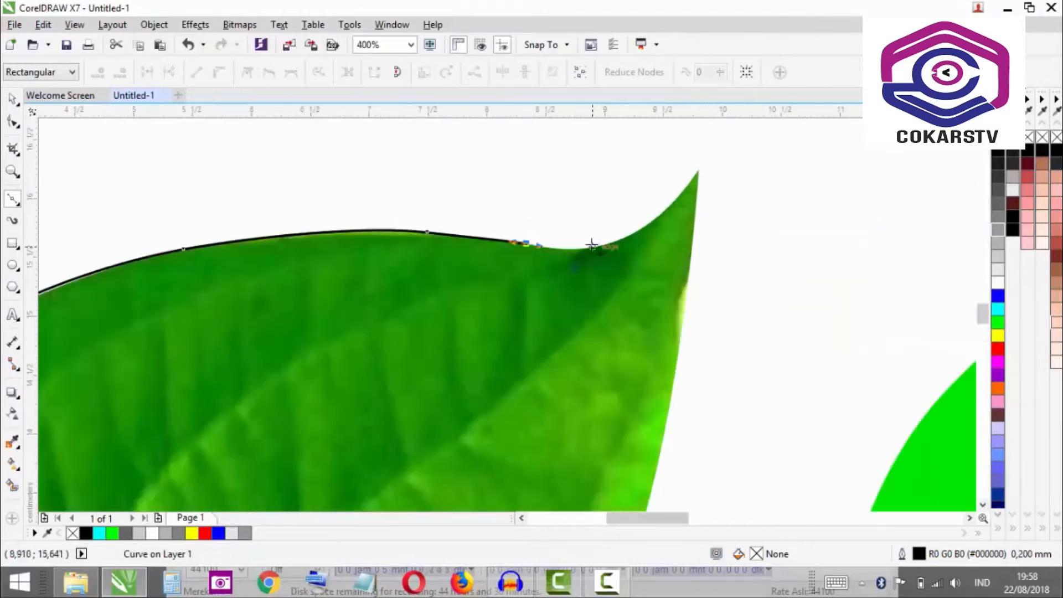
scroll(642, 209, down, 1)
scroll(646, 206, up, 1)
drag(647, 206, 711, 158)
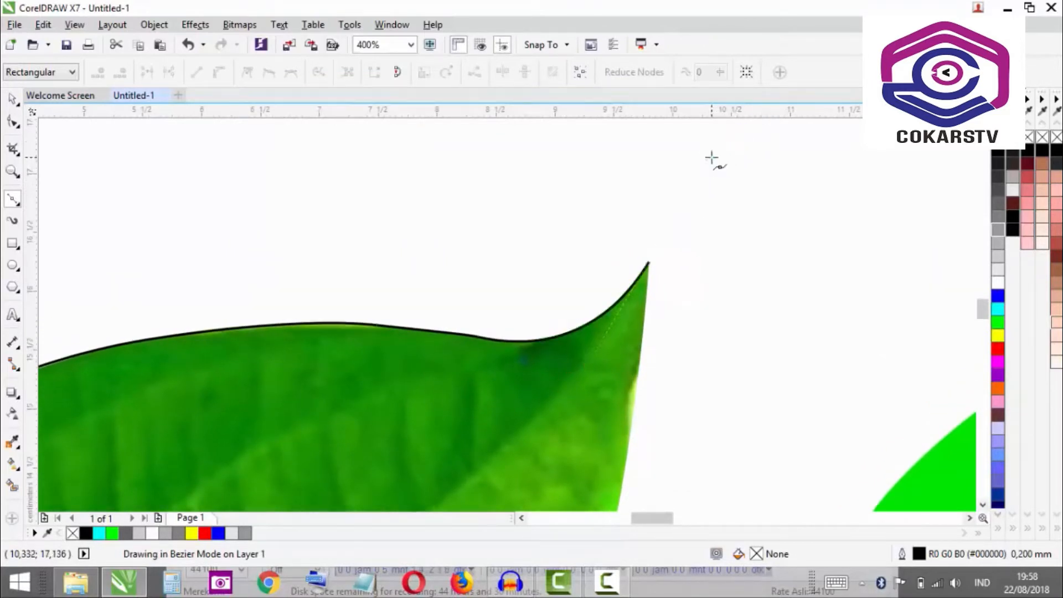
Try to continue the curve from the tip's smooth node down the leaf's right edge with two more nodes.
scroll(572, 203, down, 1)
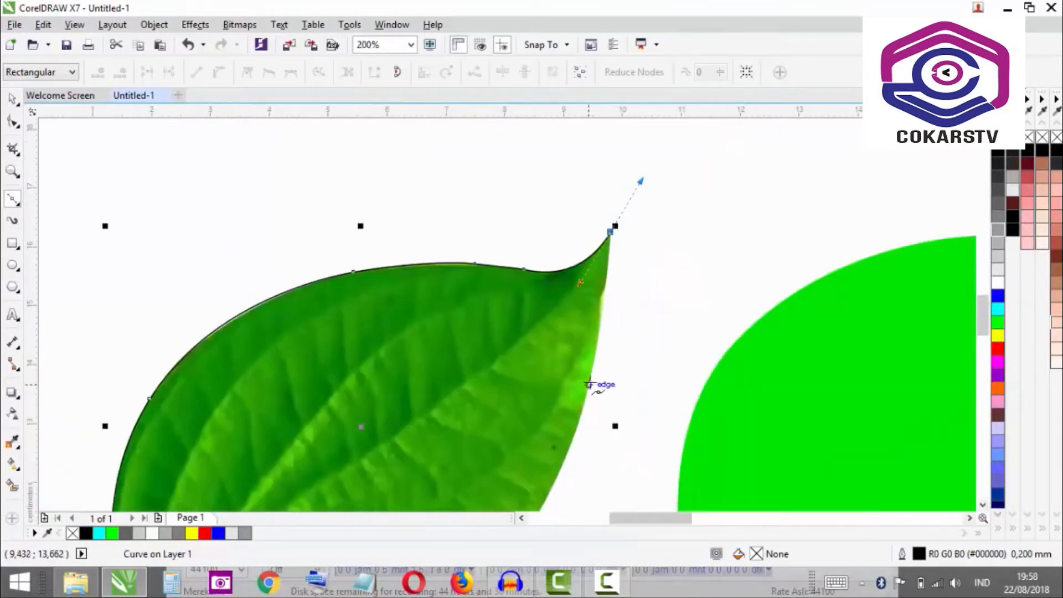
drag(590, 377, 580, 415)
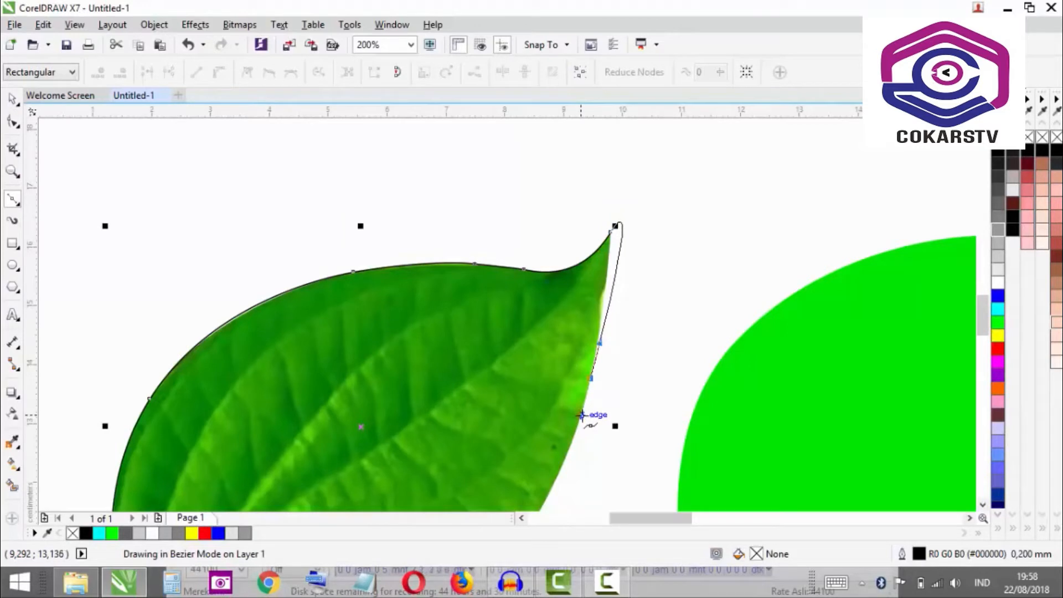
drag(581, 415, 581, 415)
scroll(624, 244, up, 1)
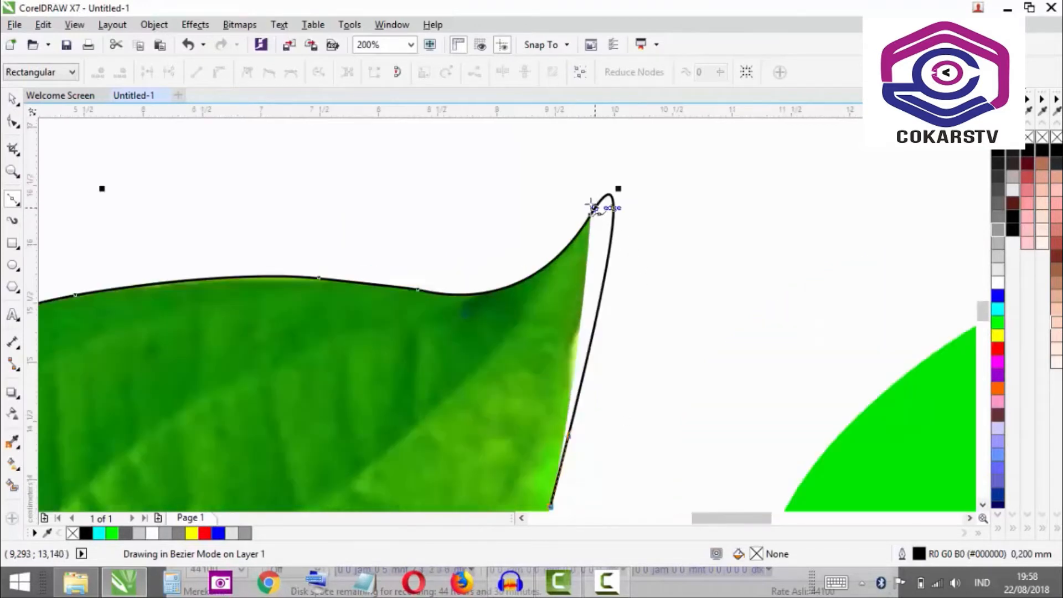
click(591, 194)
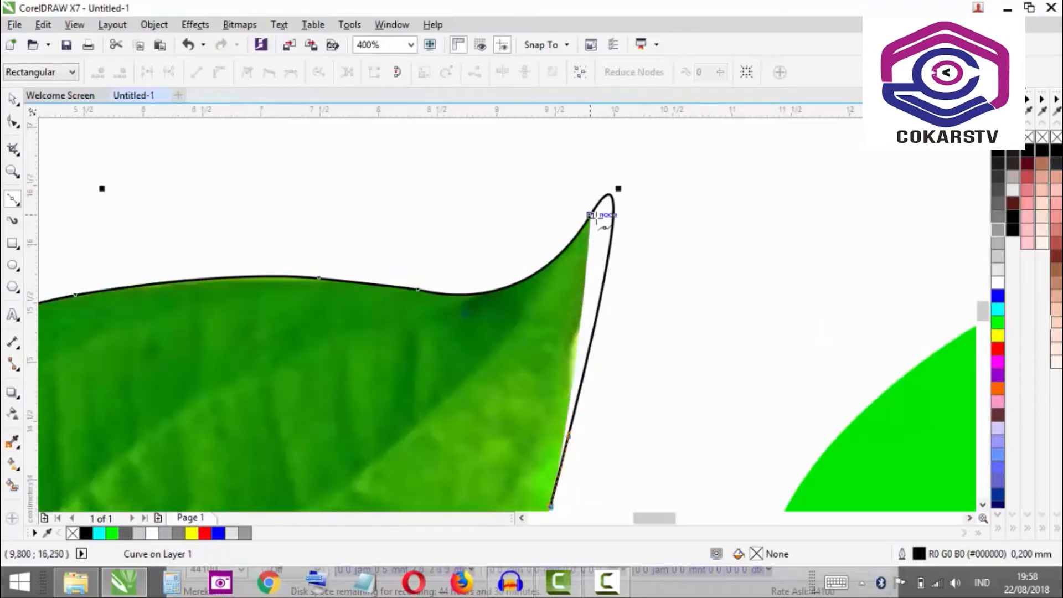
Undo the Bézier segments added past the leaf's tip.
key(ctrl+z)
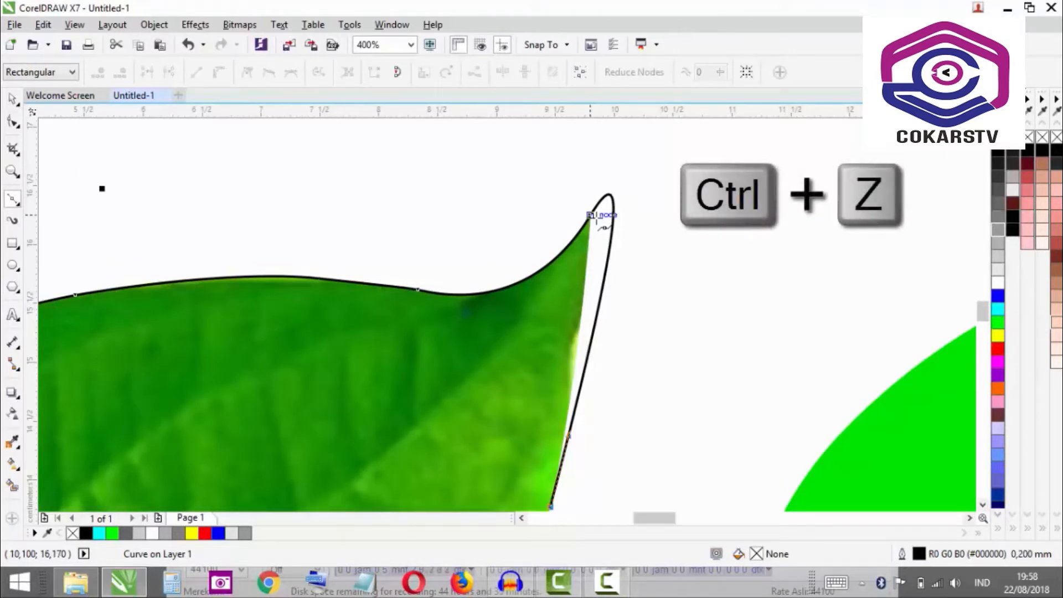
key(ctrl+z)
scroll(607, 249, down, 1)
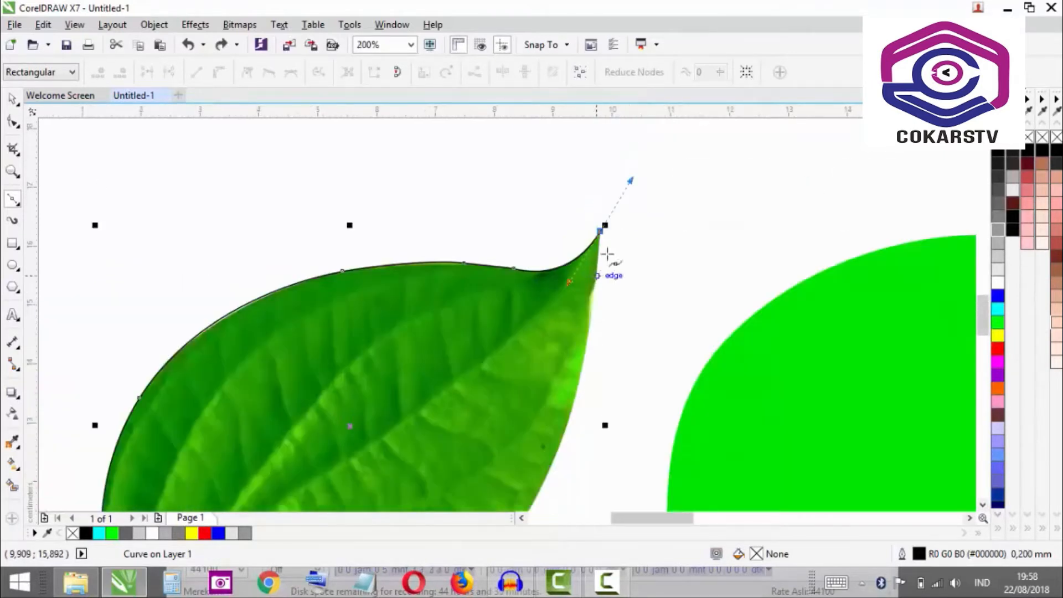
Remove the outgoing control handle of the Bézier node at the leaf's tip.
key(alt)
scroll(642, 171, up, 1)
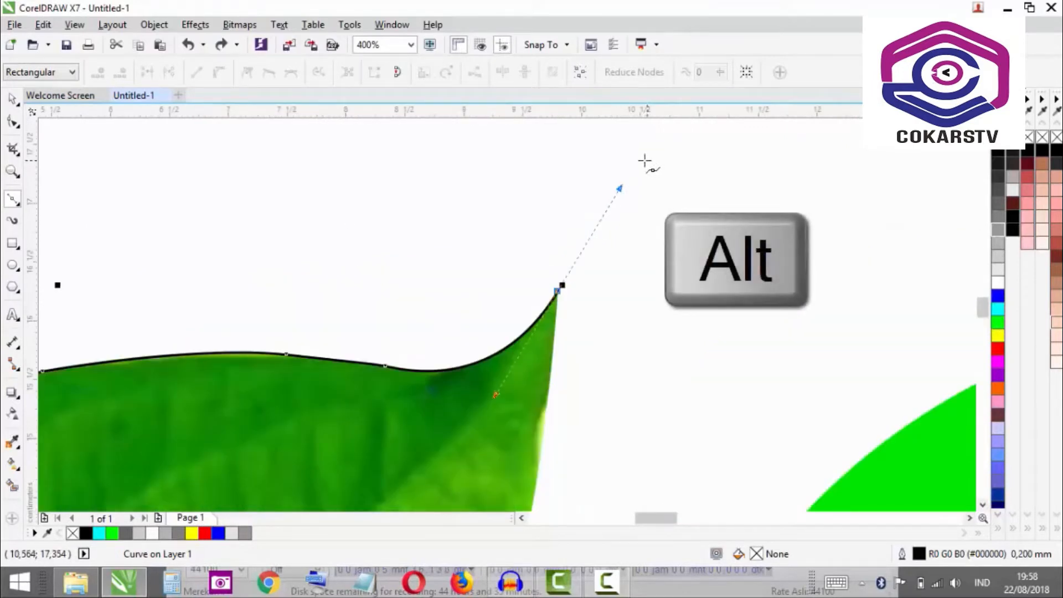
click(556, 292)
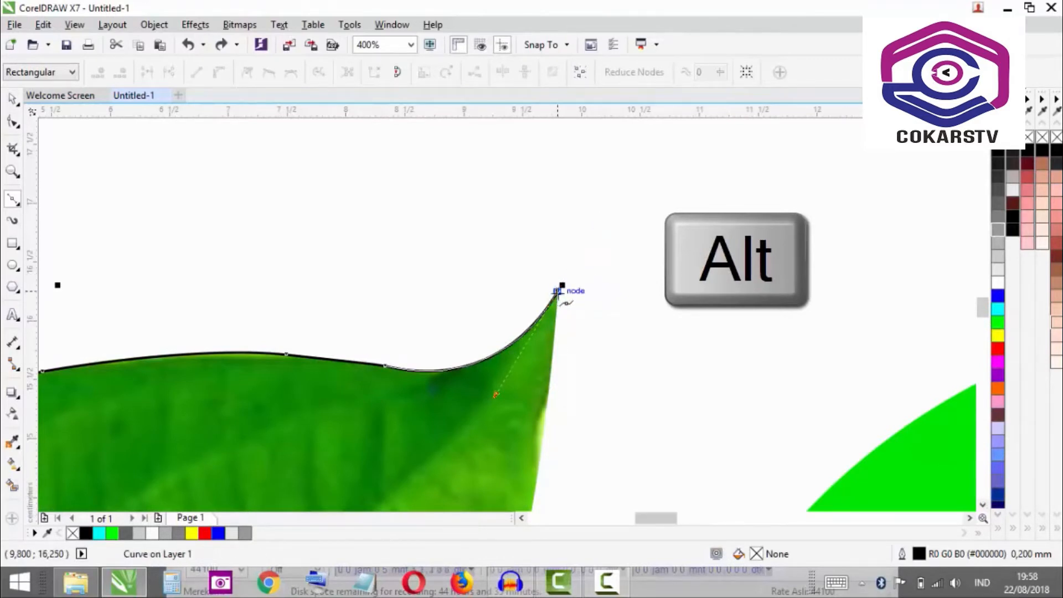
Trace the leaf's right edge downward from the tip with two more Bézier nodes, bending the first segment to the outline.
scroll(529, 233, down, 2)
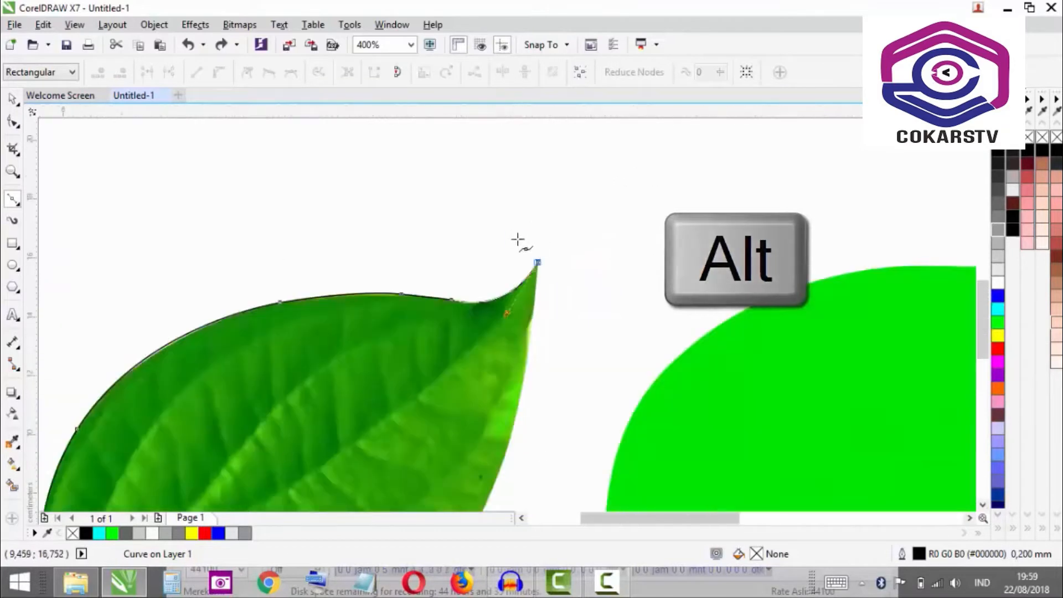
scroll(526, 289, up, 1)
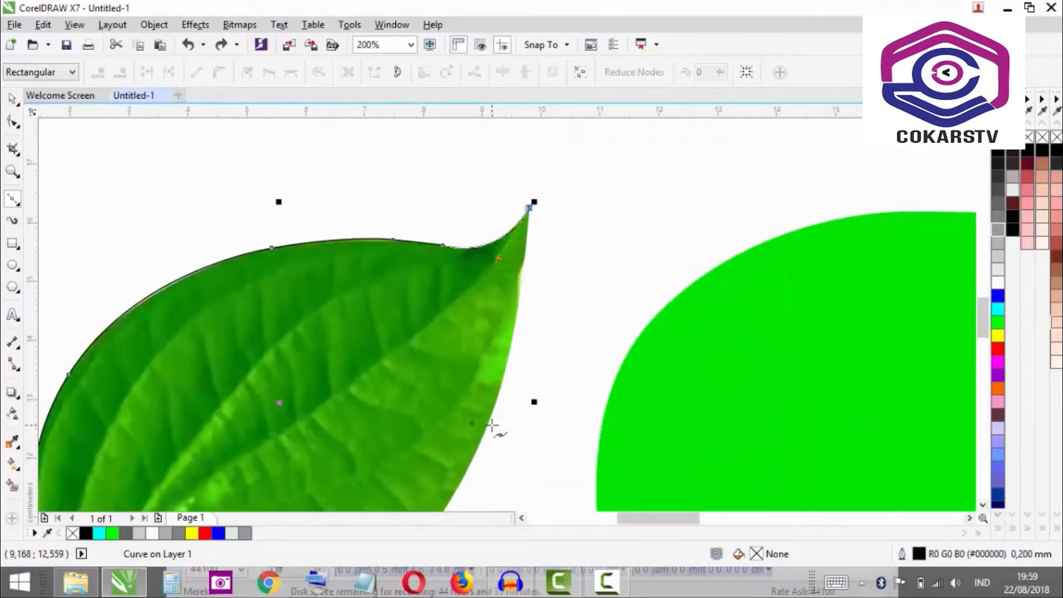
drag(487, 424, 460, 485)
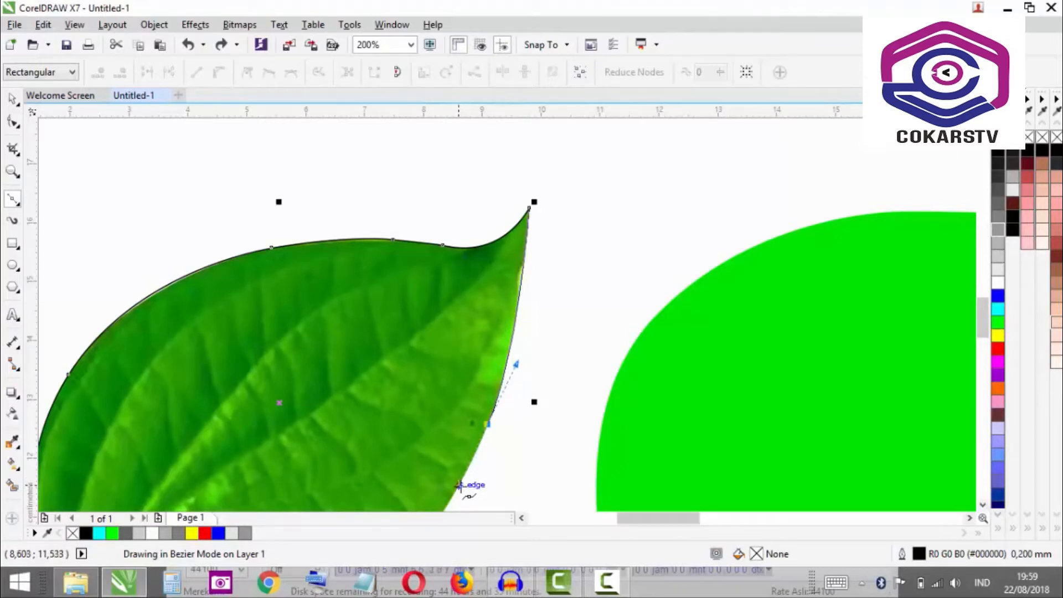
drag(458, 484, 459, 485)
scroll(514, 247, down, 2)
scroll(486, 321, up, 1)
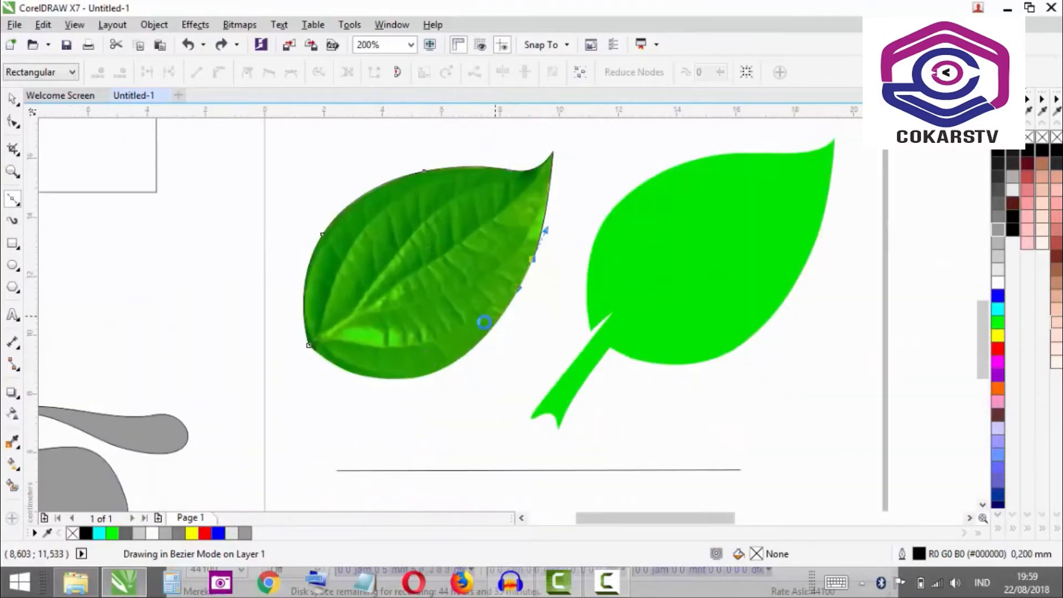
Close the Bézier outline by tracing the leaf's lower edge with a curved node and a bent segment back to the start node.
scroll(474, 356, up, 1)
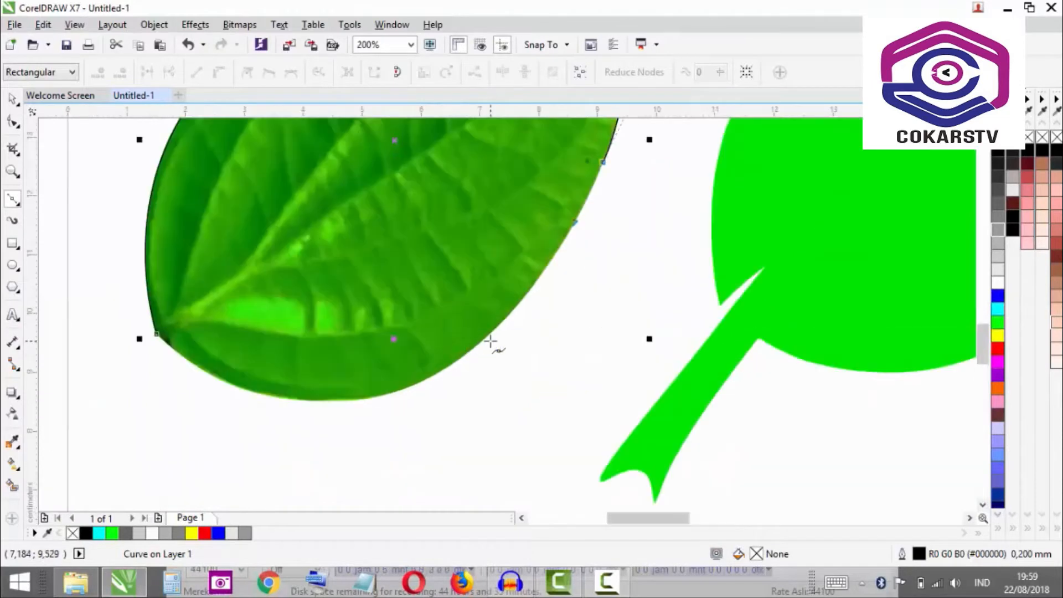
drag(481, 341, 414, 405)
drag(157, 334, 268, 441)
scroll(332, 373, down, 4)
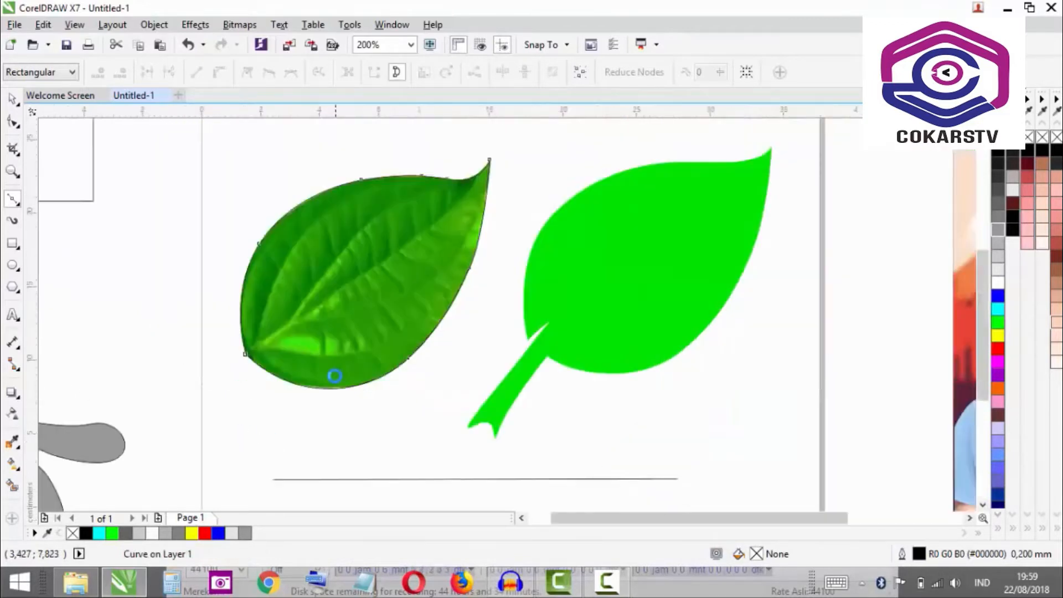
Move the grey freehand shape down and the Bézier leaf outline off the photo into the empty area beside the page.
click(12, 99)
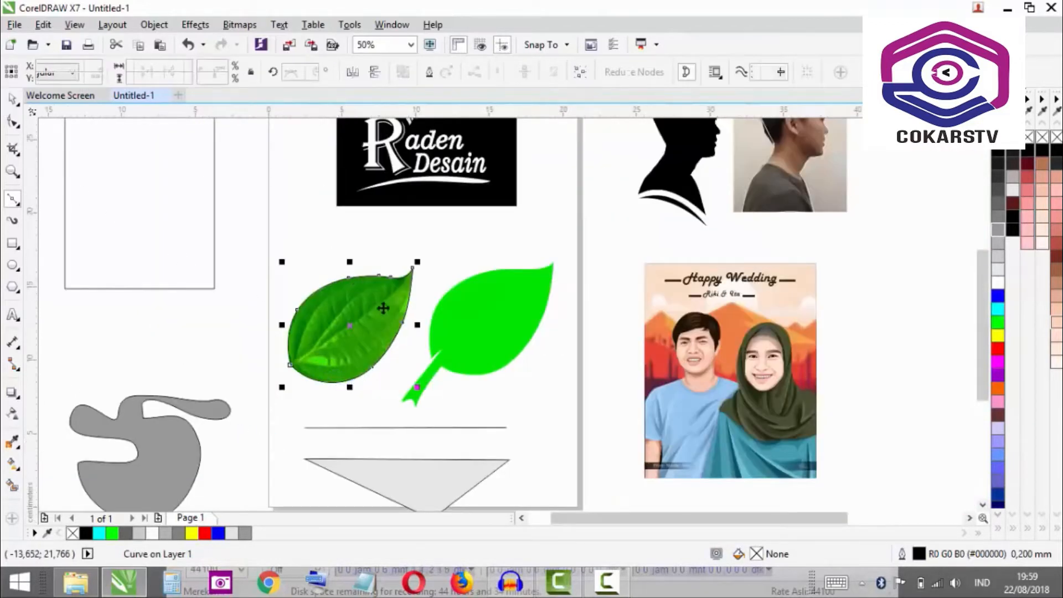
scroll(383, 305, down, 1)
scroll(339, 332, up, 1)
drag(203, 433, 207, 516)
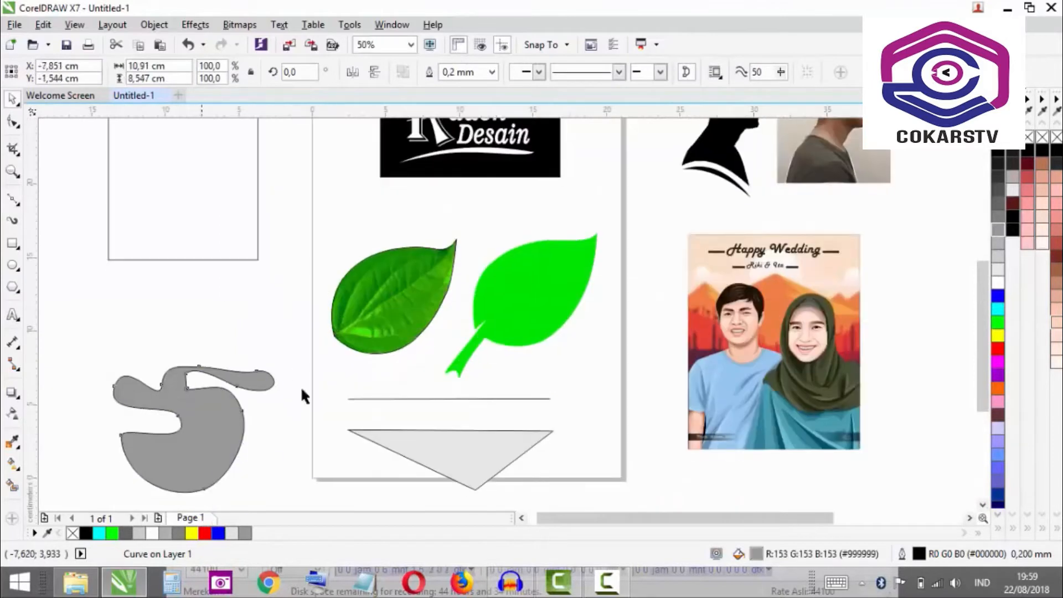
drag(384, 290, 227, 311)
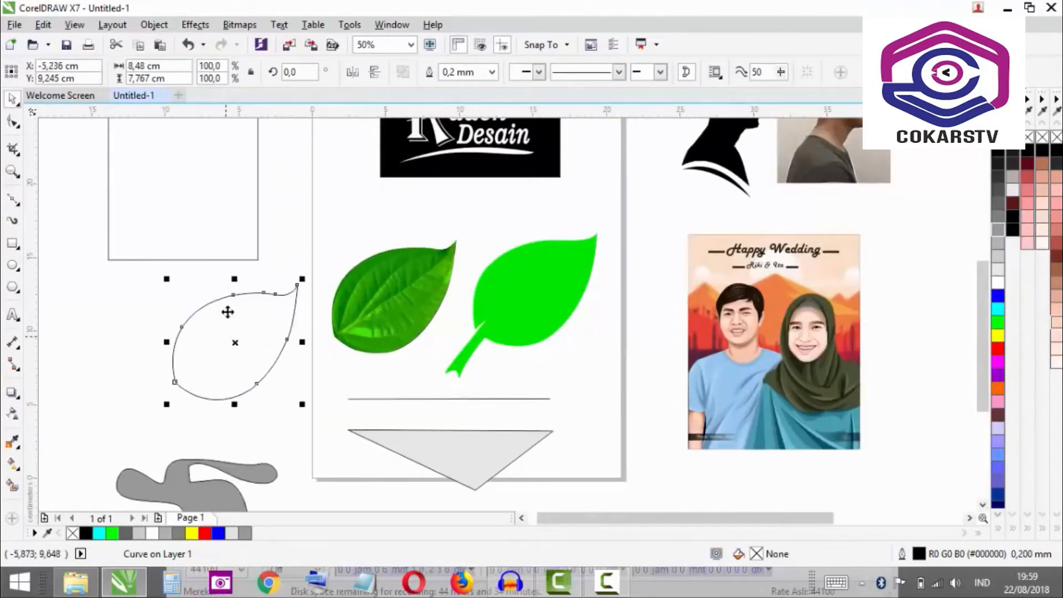
click(223, 183)
drag(248, 346, 252, 326)
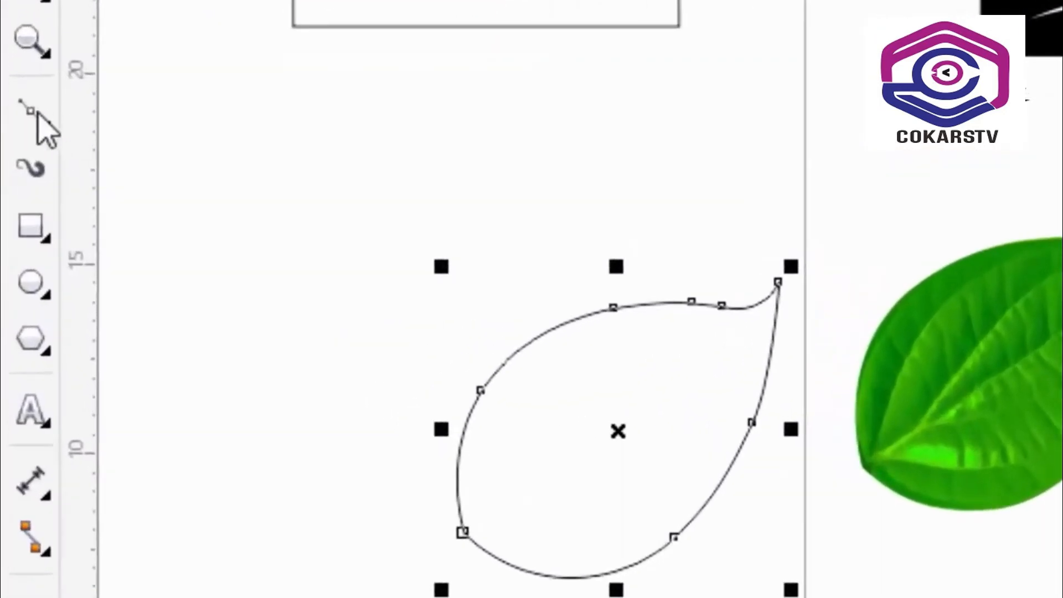
Start a new curve with the Pen tool at the pointed base of the leaf photo.
click(20, 189)
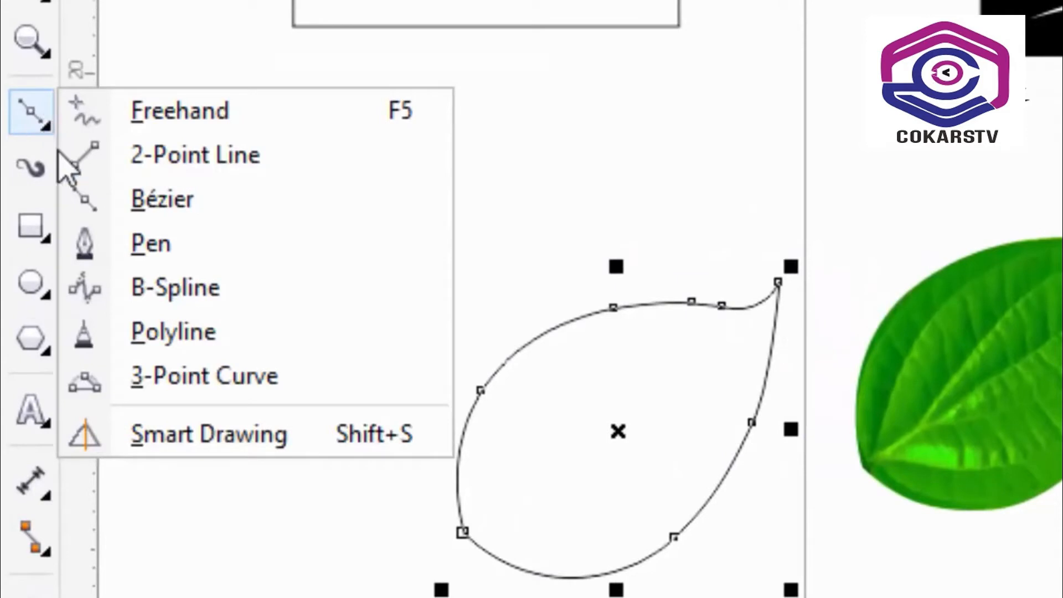
click(57, 150)
click(31, 117)
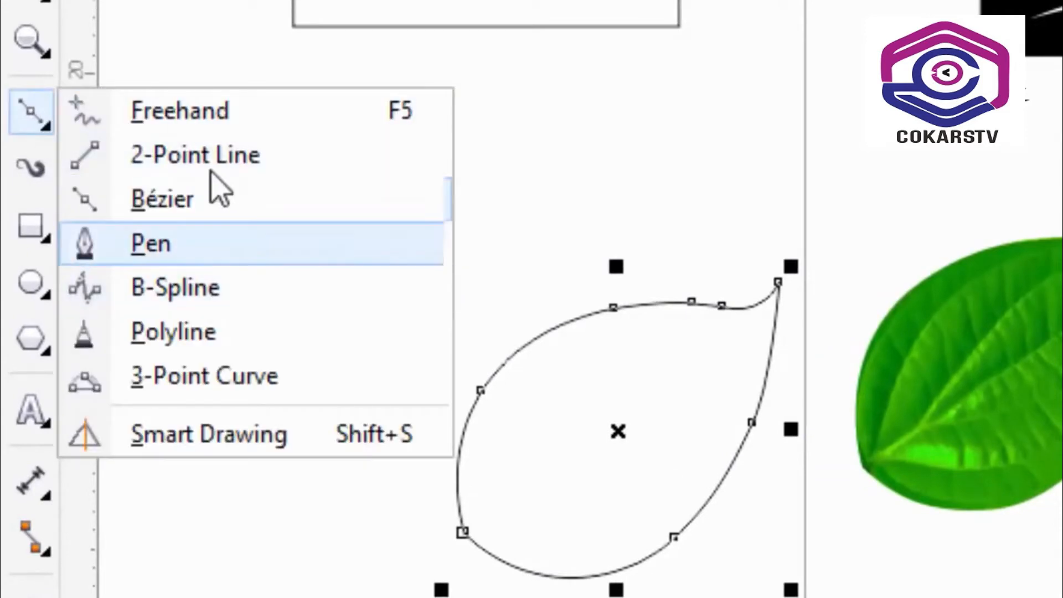
click(199, 243)
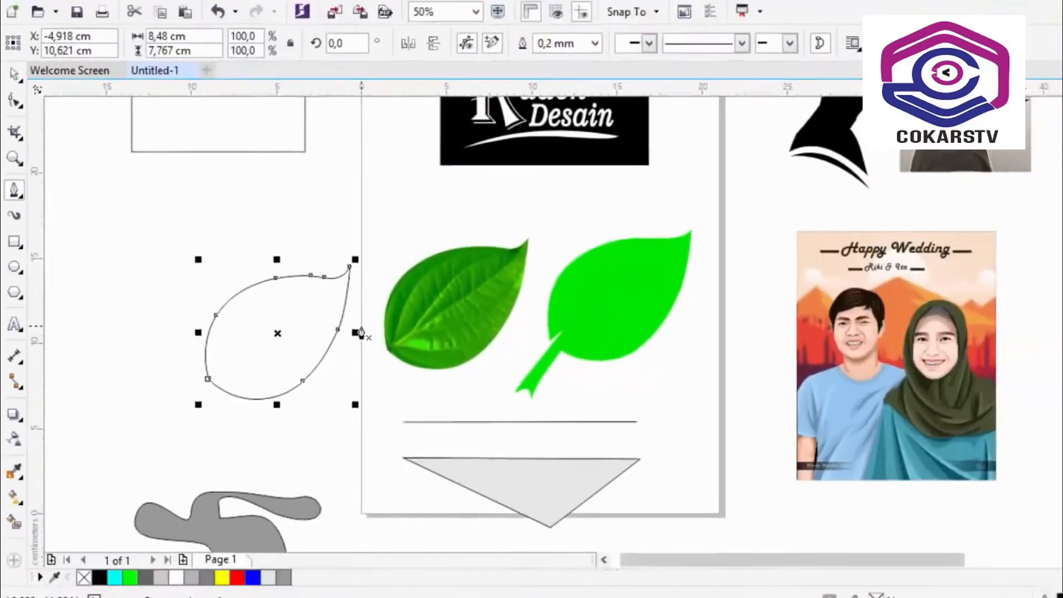
scroll(361, 332, up, 2)
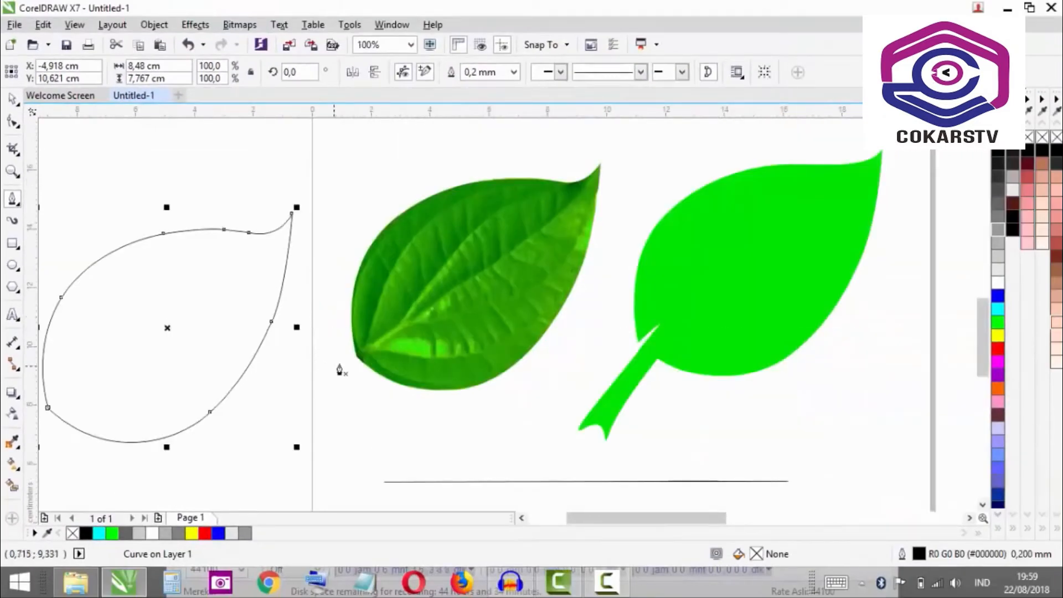
scroll(361, 333, up, 2)
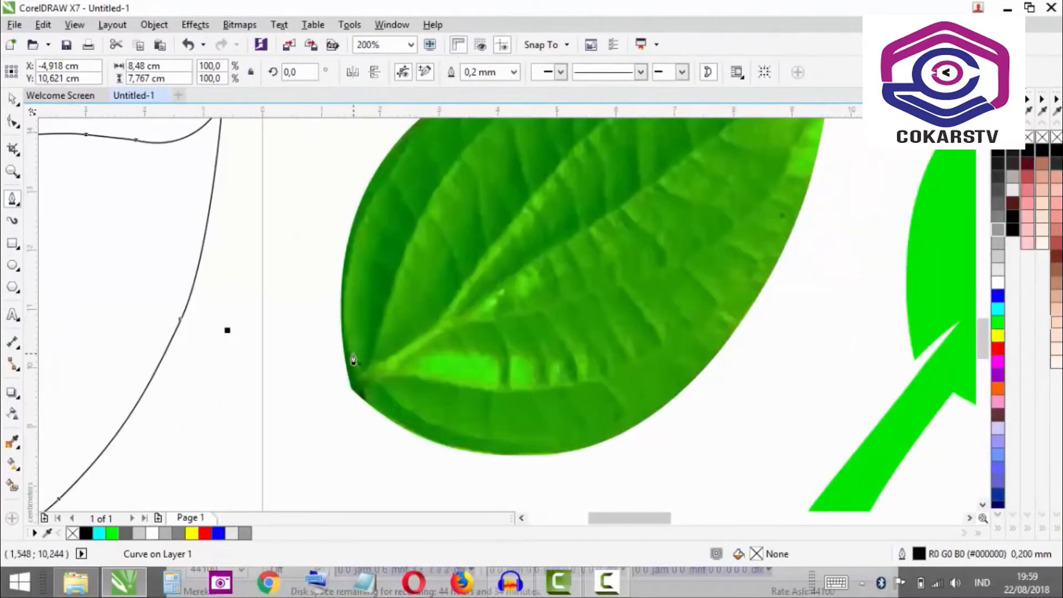
click(350, 391)
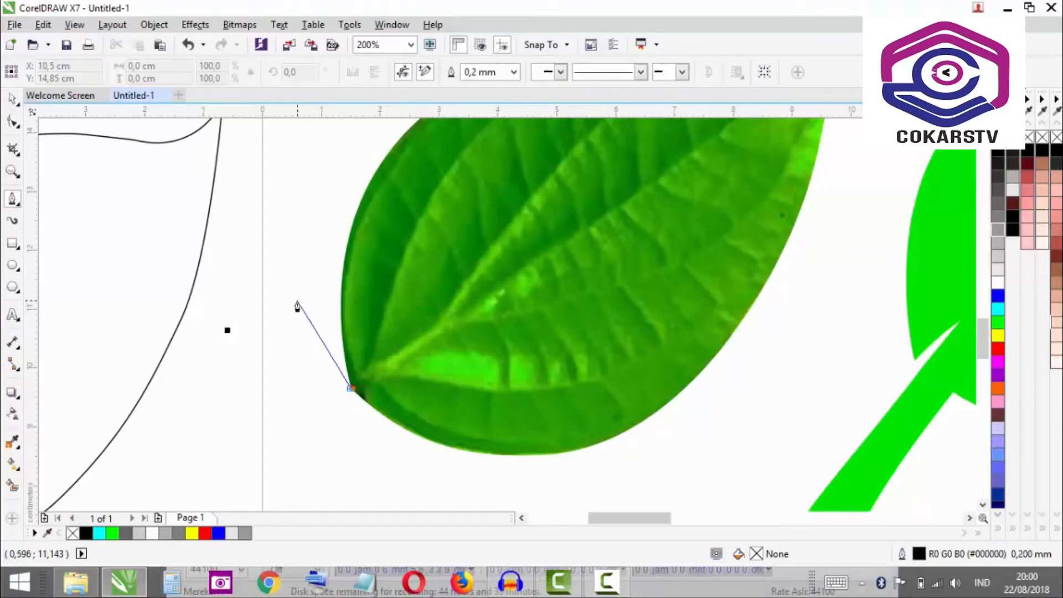
Trace the leaf's left and upper edge with a smooth Pen node and one more node near the top.
scroll(290, 378, down, 1)
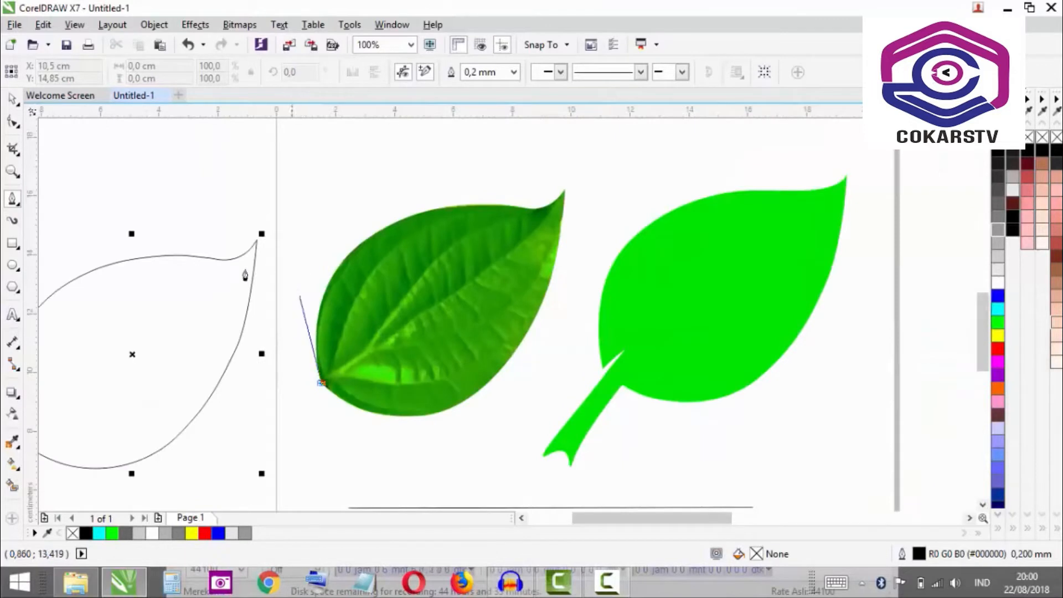
scroll(334, 275, up, 1)
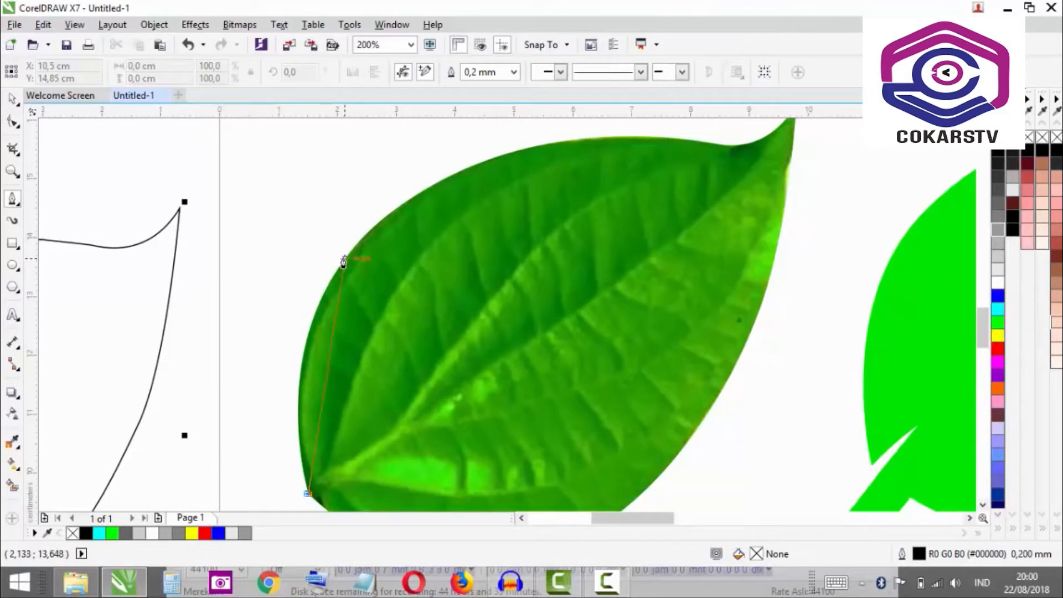
drag(344, 260, 422, 160)
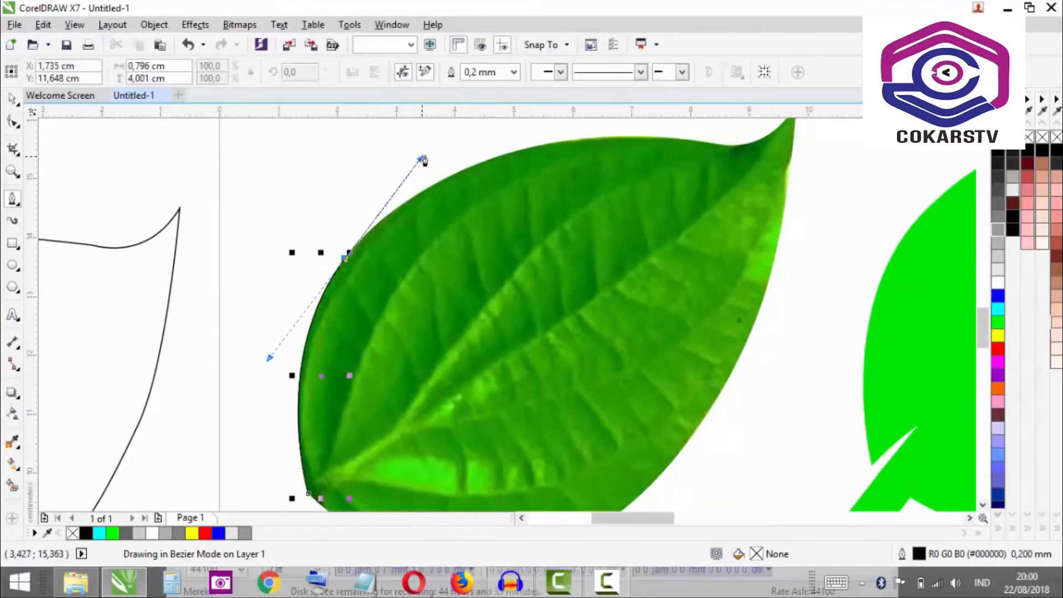
scroll(448, 309, down, 1)
scroll(512, 225, up, 1)
scroll(512, 231, up, 1)
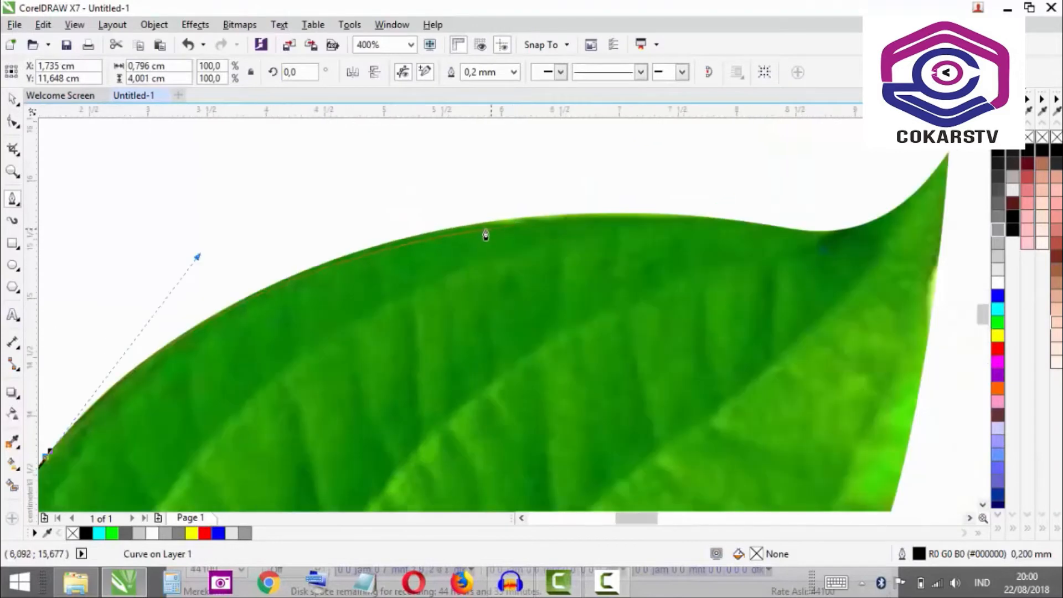
click(481, 227)
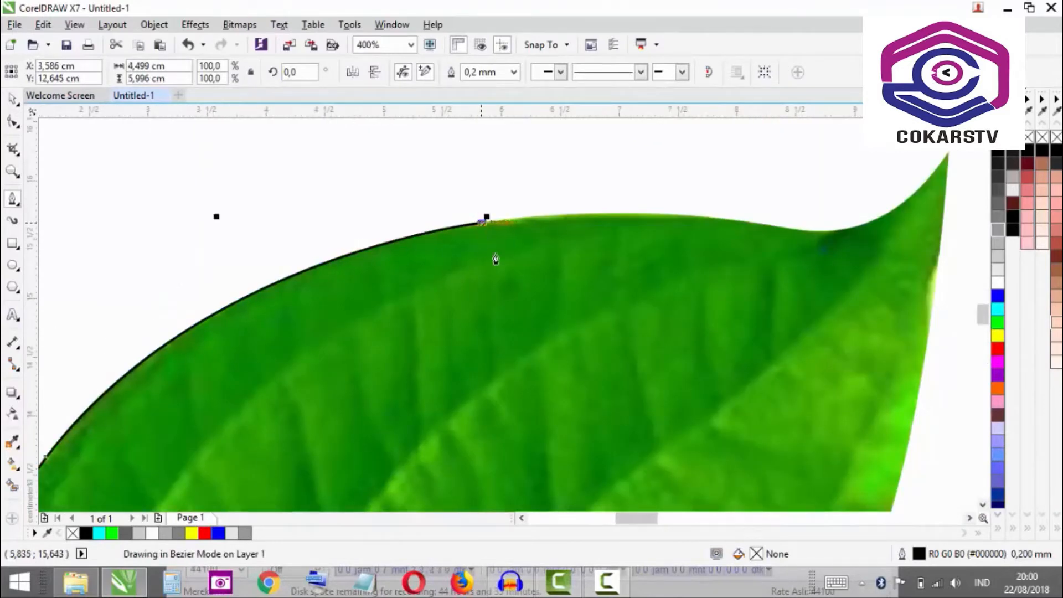
Continue the Pen curve along the leaf's upper edge with two smooth nodes, ending at the dip before the tip.
scroll(367, 254, down, 2)
scroll(505, 236, up, 1)
scroll(505, 235, up, 1)
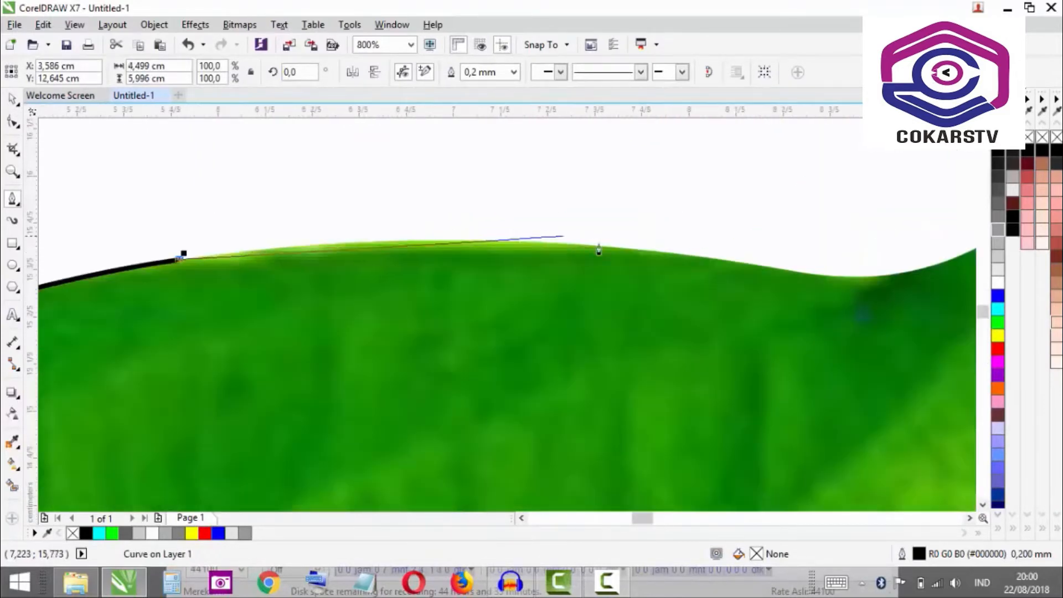
drag(617, 247, 777, 271)
scroll(455, 322, down, 2)
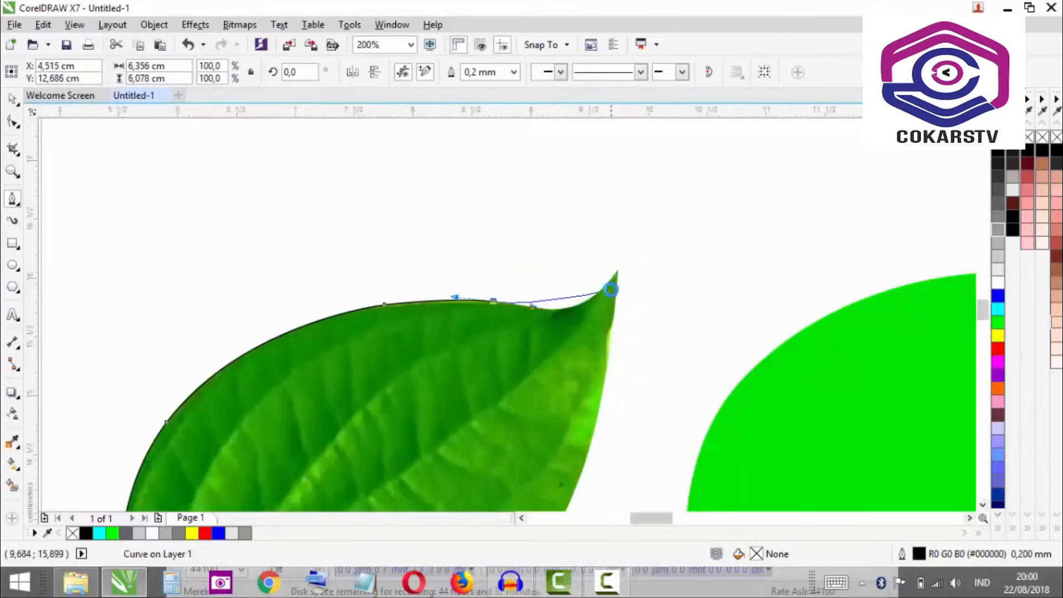
scroll(564, 286, up, 2)
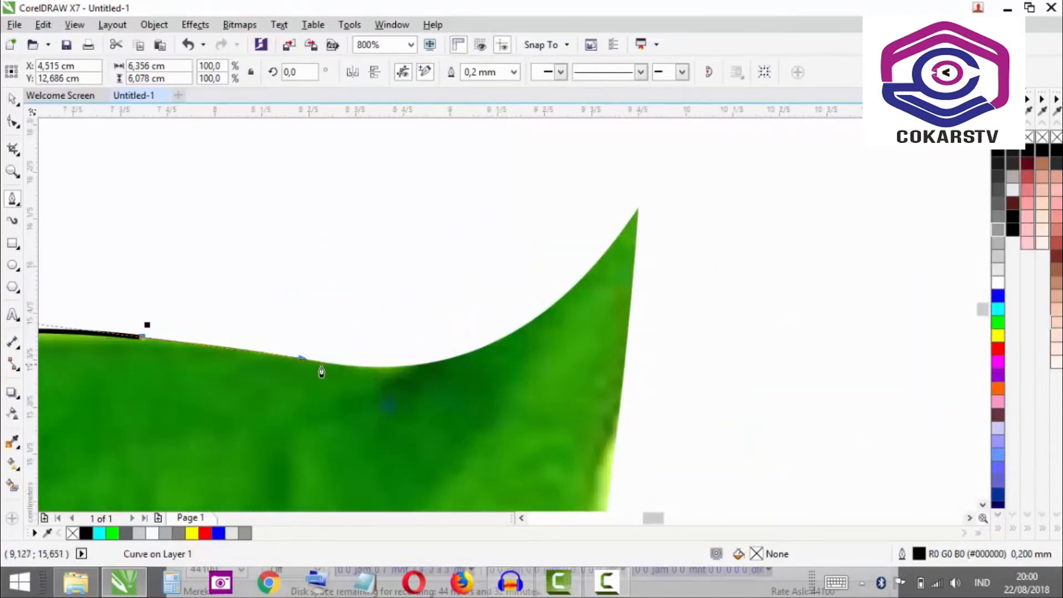
drag(323, 367, 386, 370)
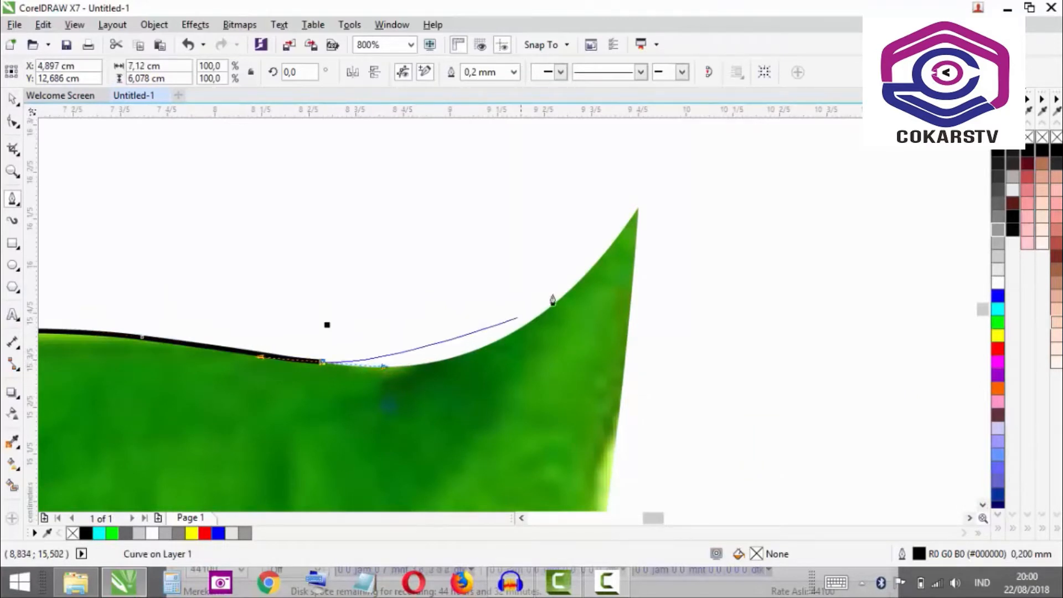
Place a curved Pen node on the leaf's tip and remove its outgoing control handle.
scroll(482, 340, down, 1)
scroll(509, 329, up, 1)
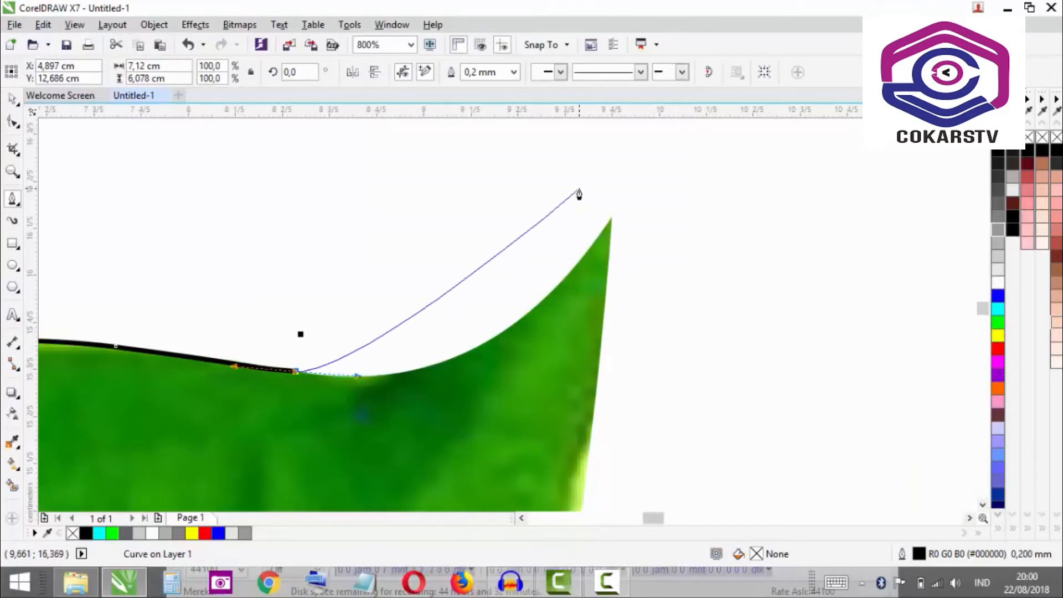
drag(613, 217, 743, 161)
scroll(368, 194, down, 3)
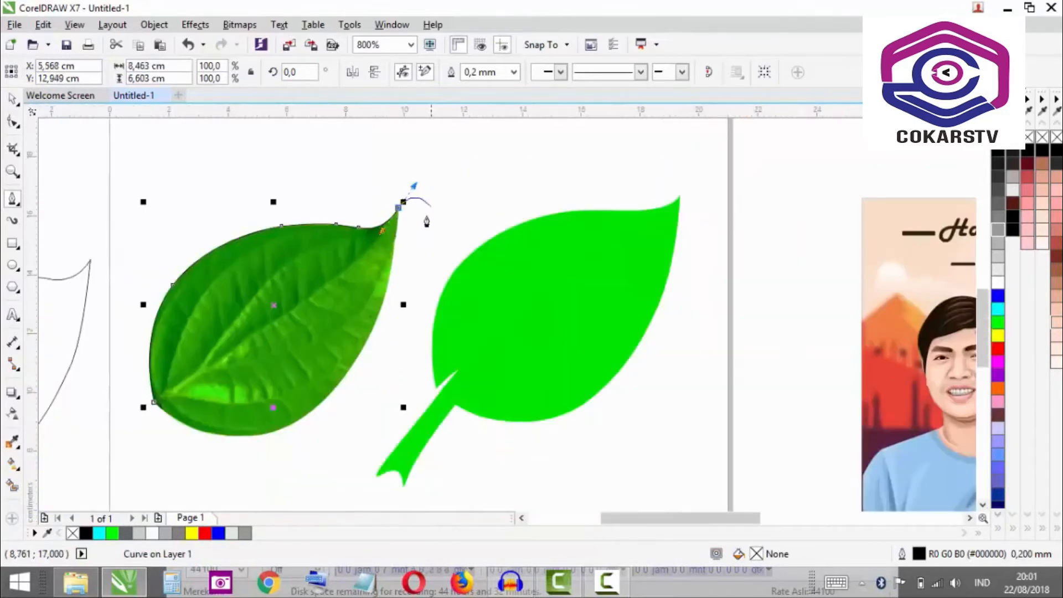
scroll(412, 175, up, 2)
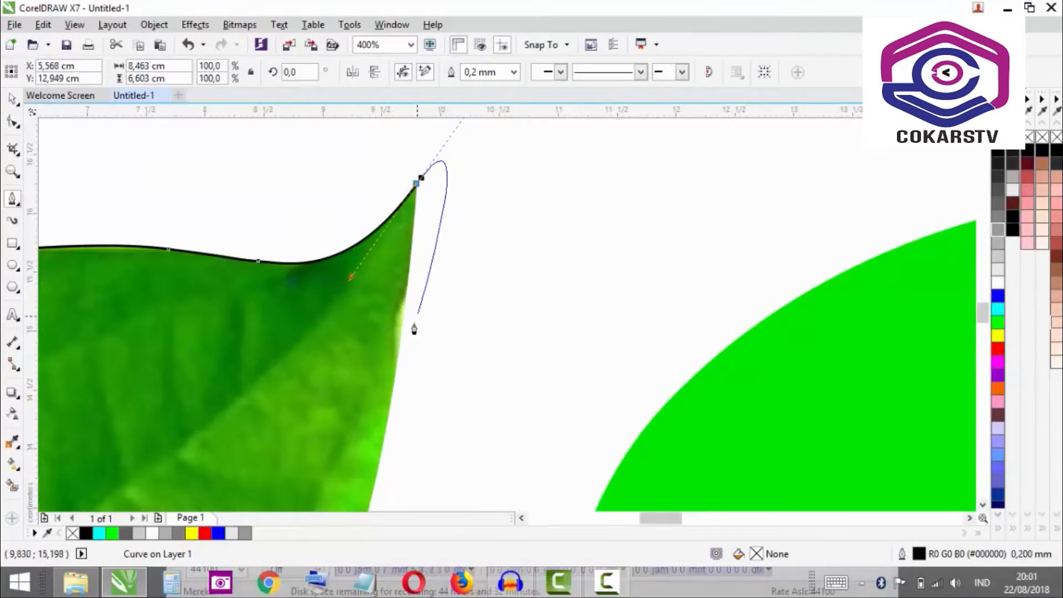
key(alt)
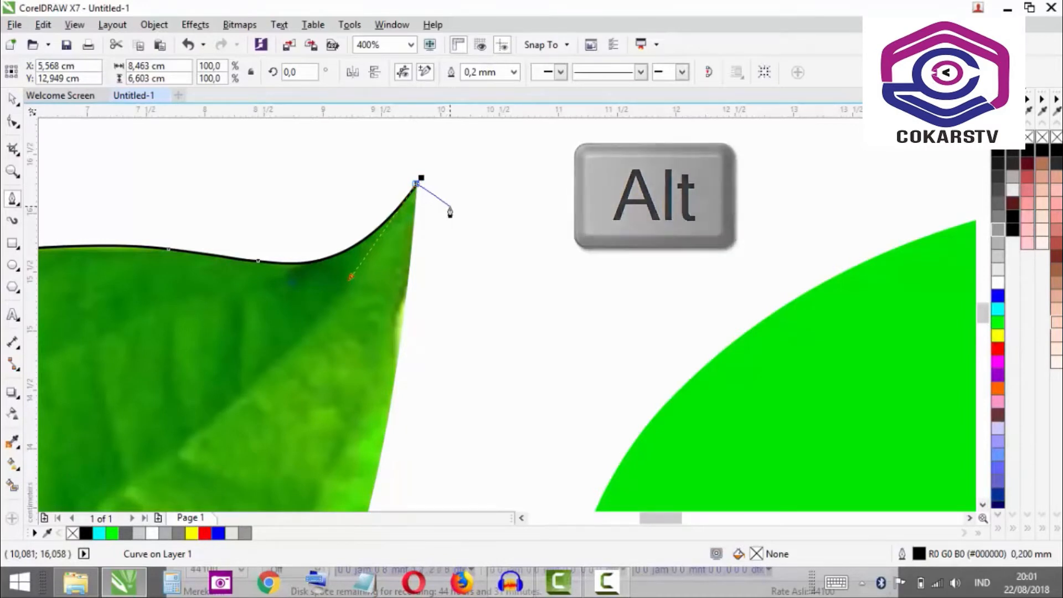
Trace the leaf's right edge down to its lower side with two smooth Pen nodes.
scroll(448, 216, down, 4)
scroll(437, 249, up, 3)
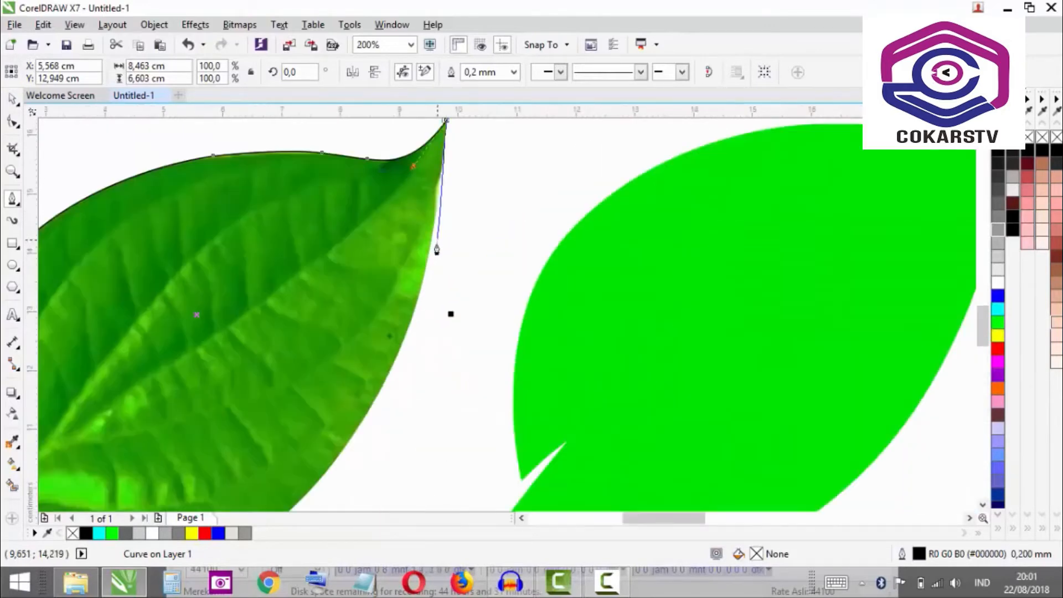
drag(399, 350, 363, 447)
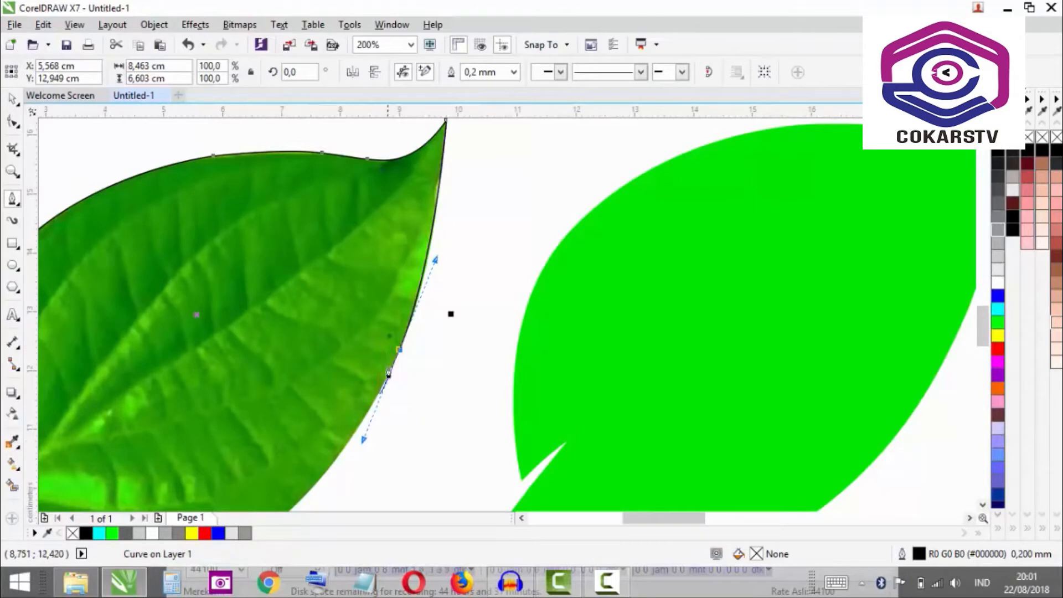
scroll(387, 369, down, 2)
scroll(345, 415, up, 1)
scroll(346, 416, up, 2)
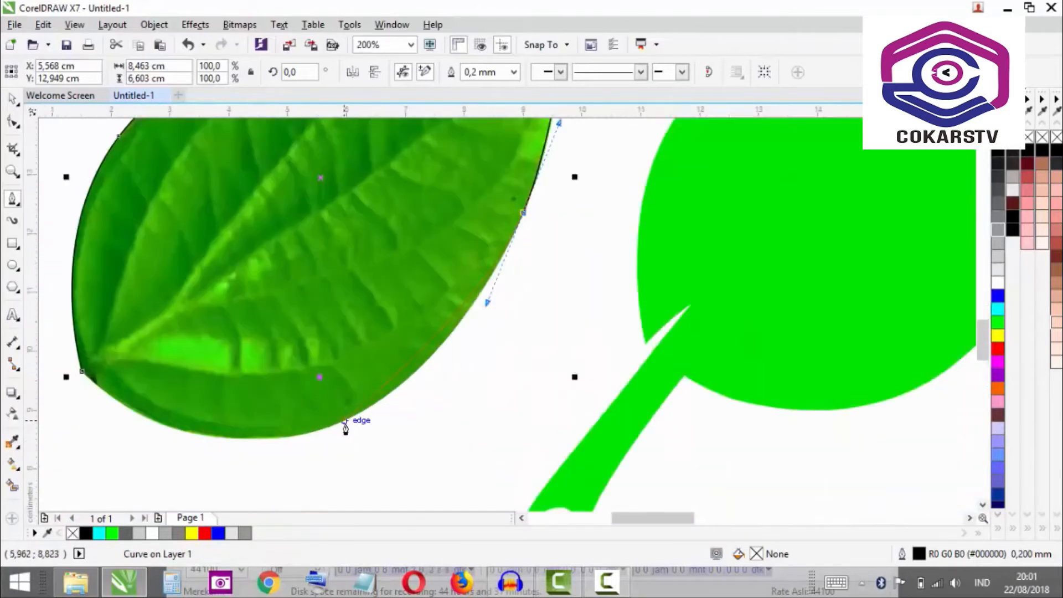
drag(345, 420, 275, 450)
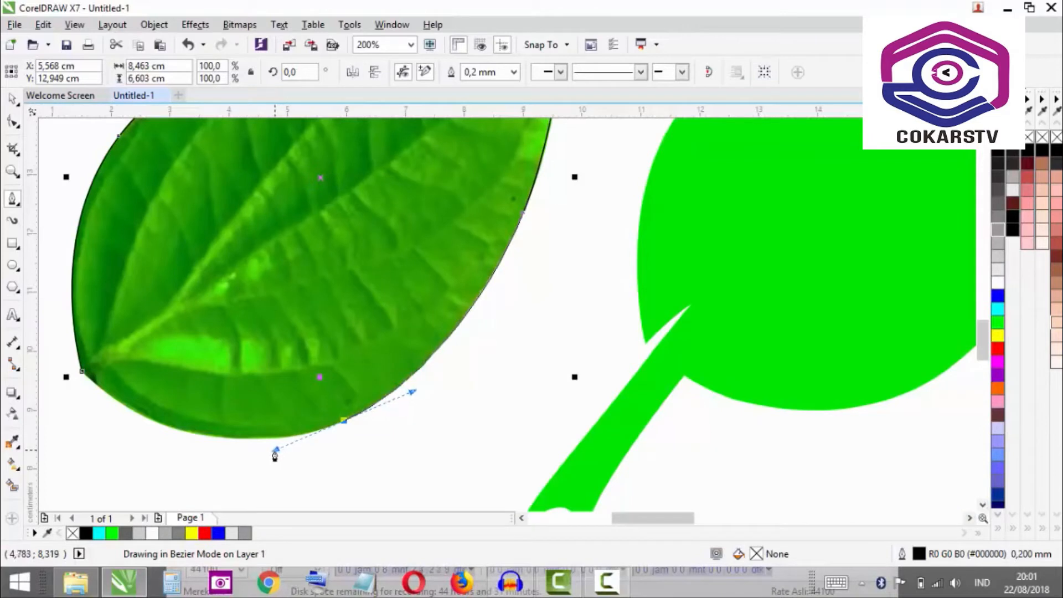
Close the Pen outline at the start node on the leaf's base, bending the last segment to the lower edge.
click(82, 372)
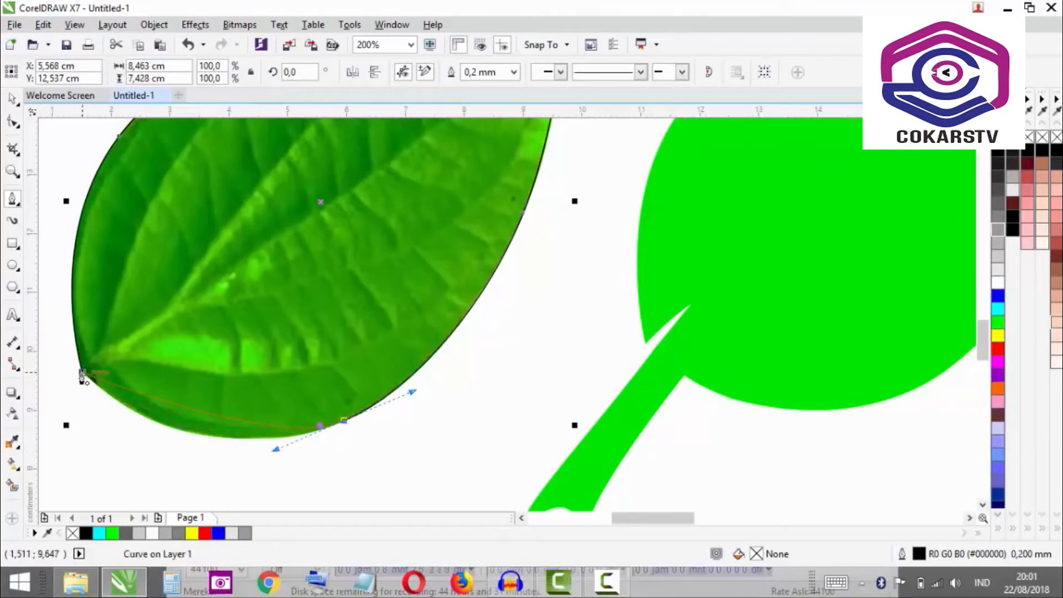
drag(82, 374, 154, 458)
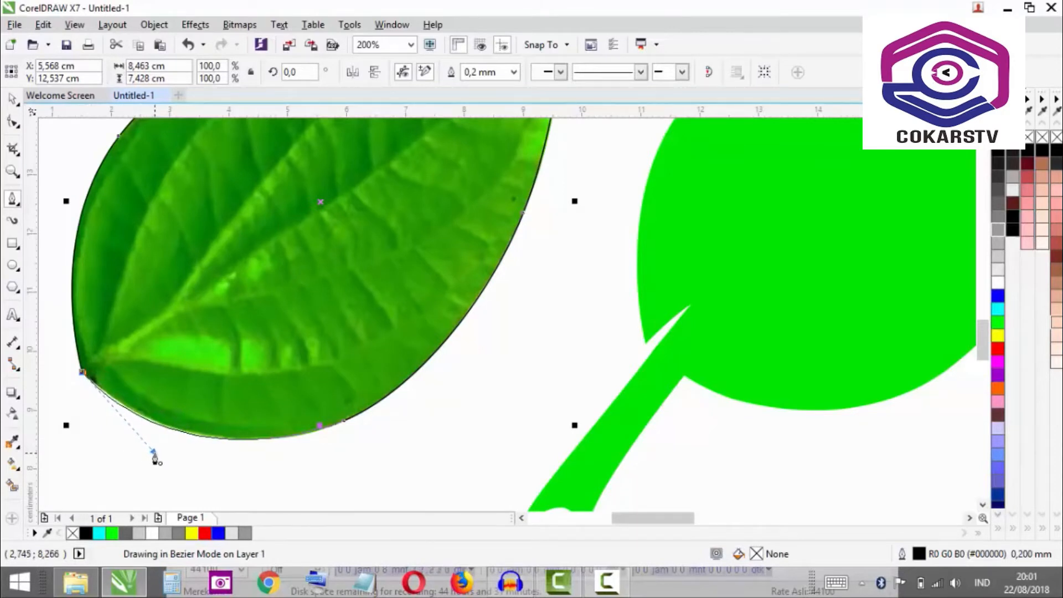
drag(154, 458, 155, 460)
scroll(297, 309, down, 5)
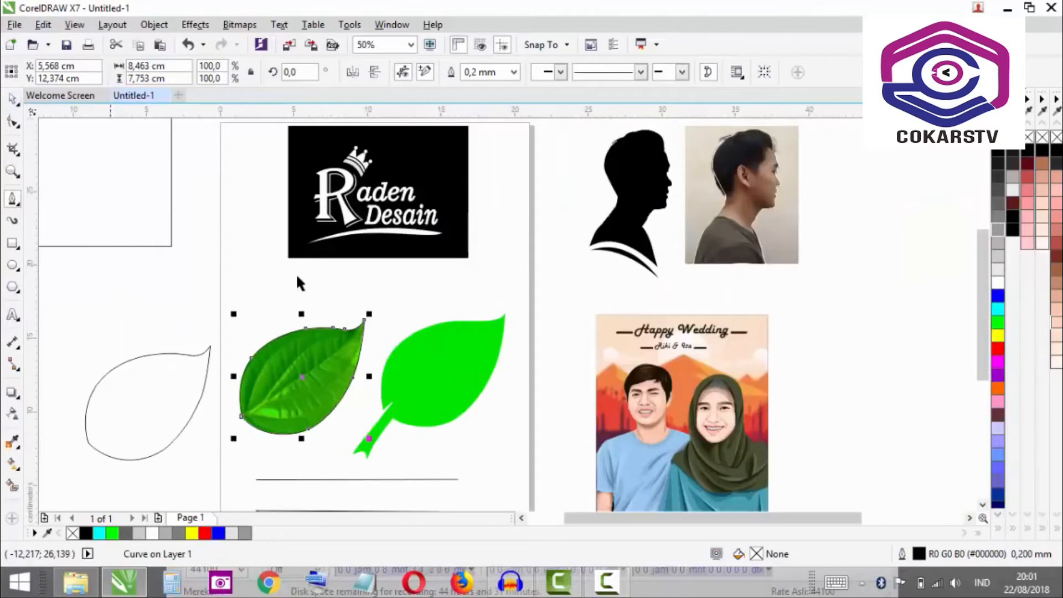
Shift the Bézier outline closer to the leaf photo and move the Pen-traced outline to its far side.
scroll(319, 291, down, 1)
scroll(246, 338, up, 1)
key(space)
drag(215, 350, 233, 341)
drag(383, 324, 113, 332)
Draw a closed B-Spline oval using the empty rectangle's four corners as control points and fill it with black.
click(14, 200)
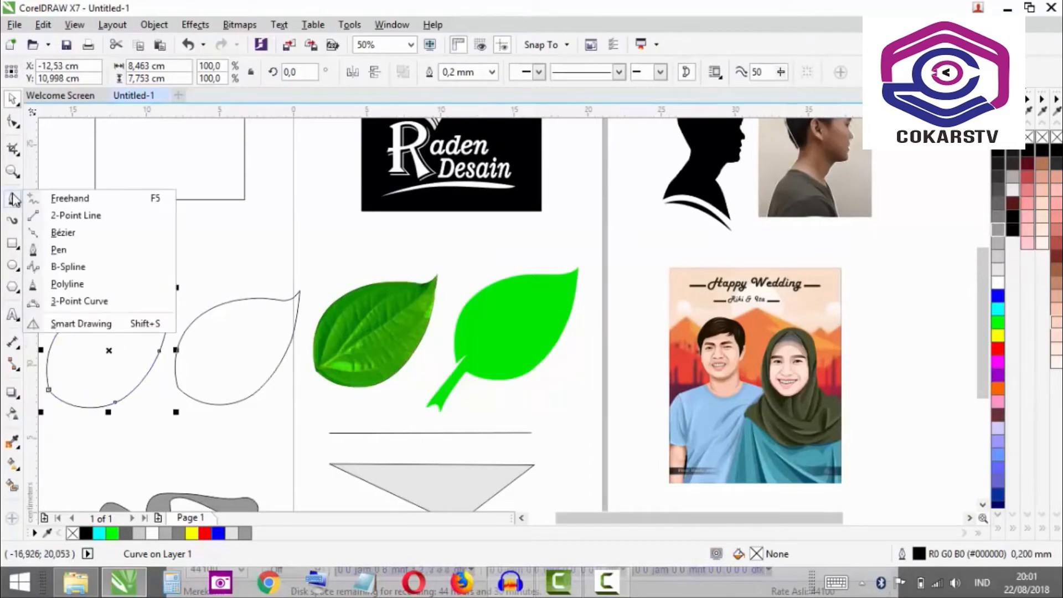
click(98, 268)
scroll(194, 308, down, 2)
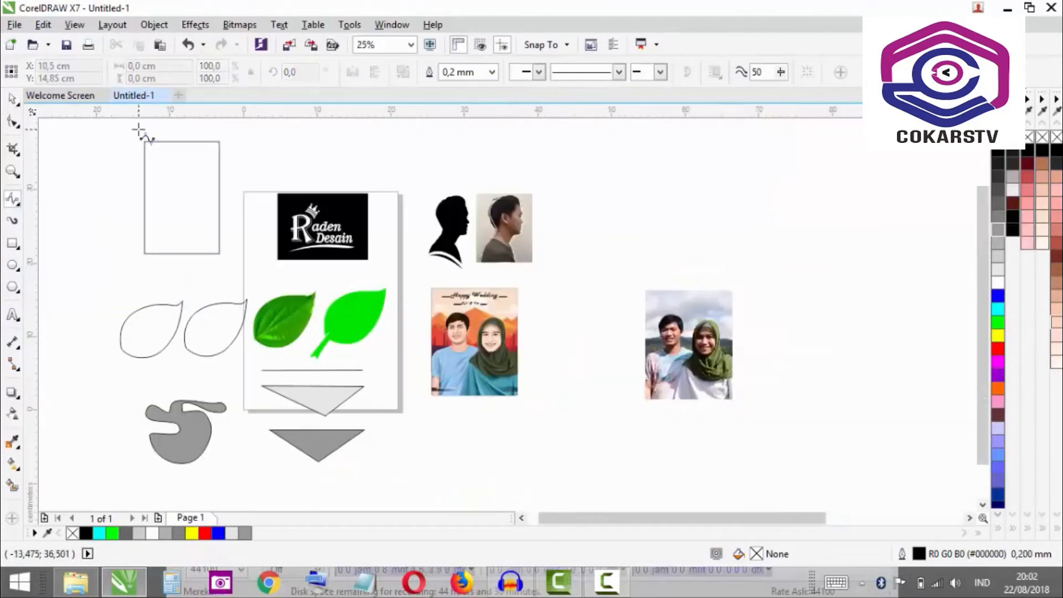
scroll(138, 131, up, 1)
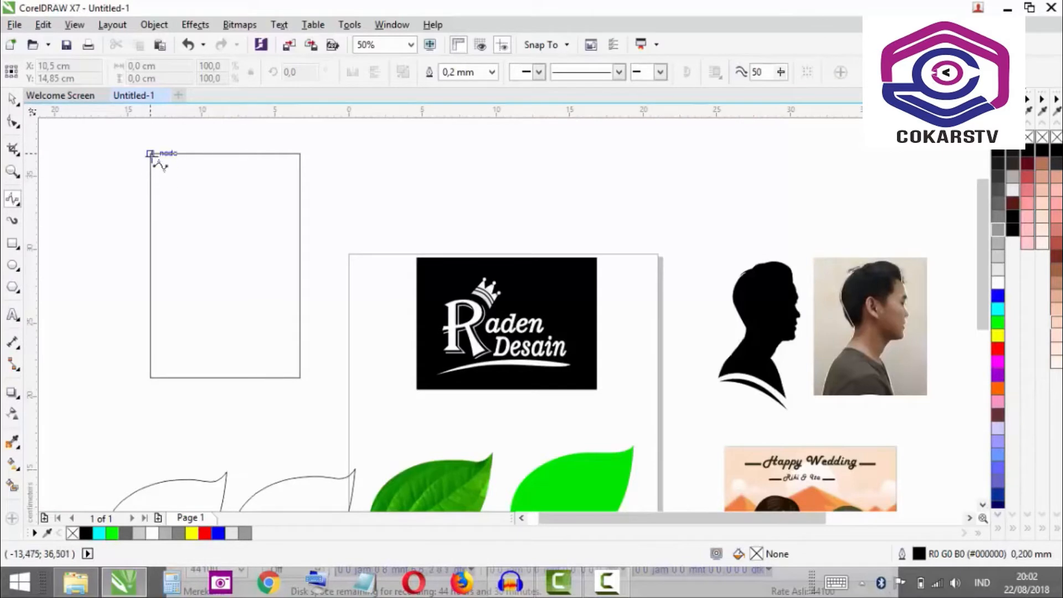
drag(150, 153, 153, 183)
click(300, 153)
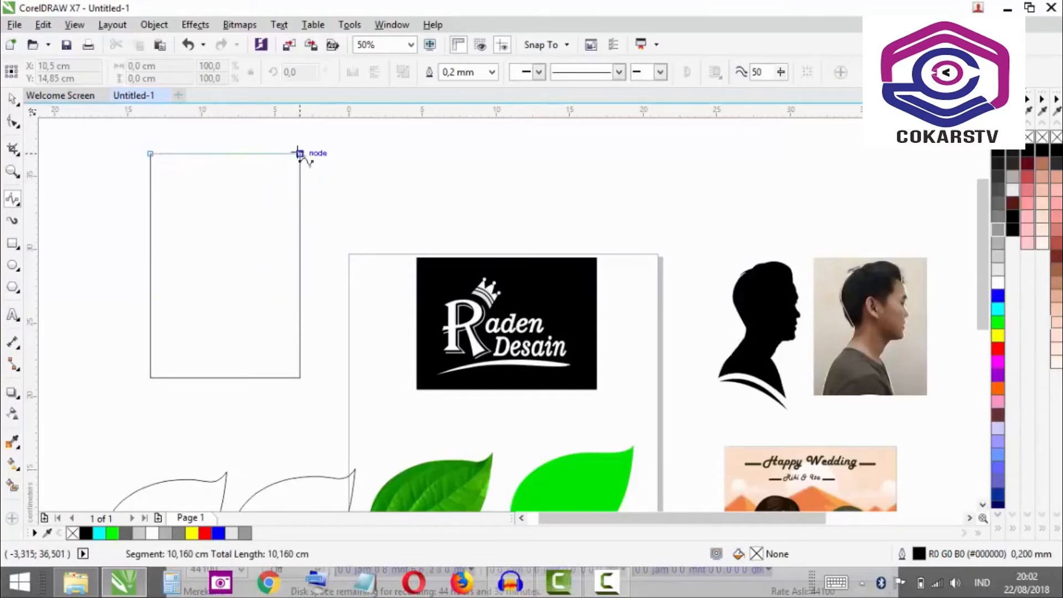
click(261, 382)
click(299, 378)
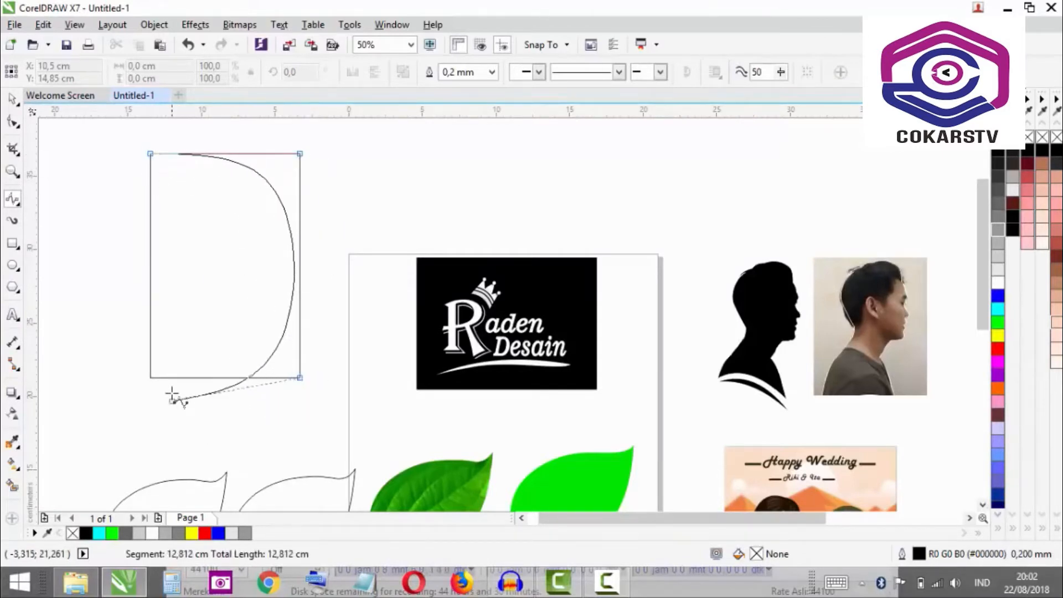
click(150, 374)
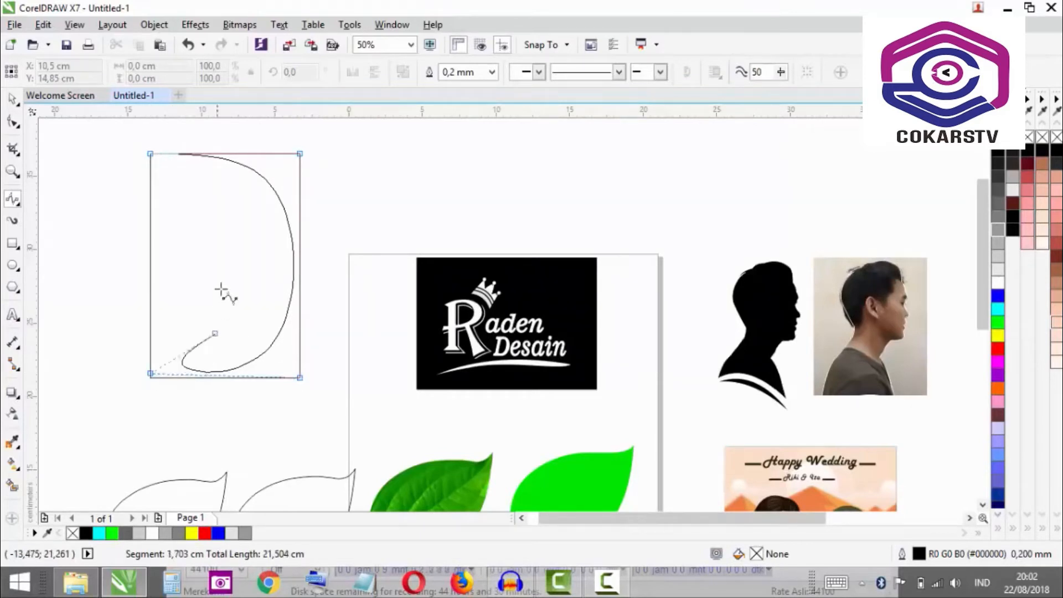
click(150, 154)
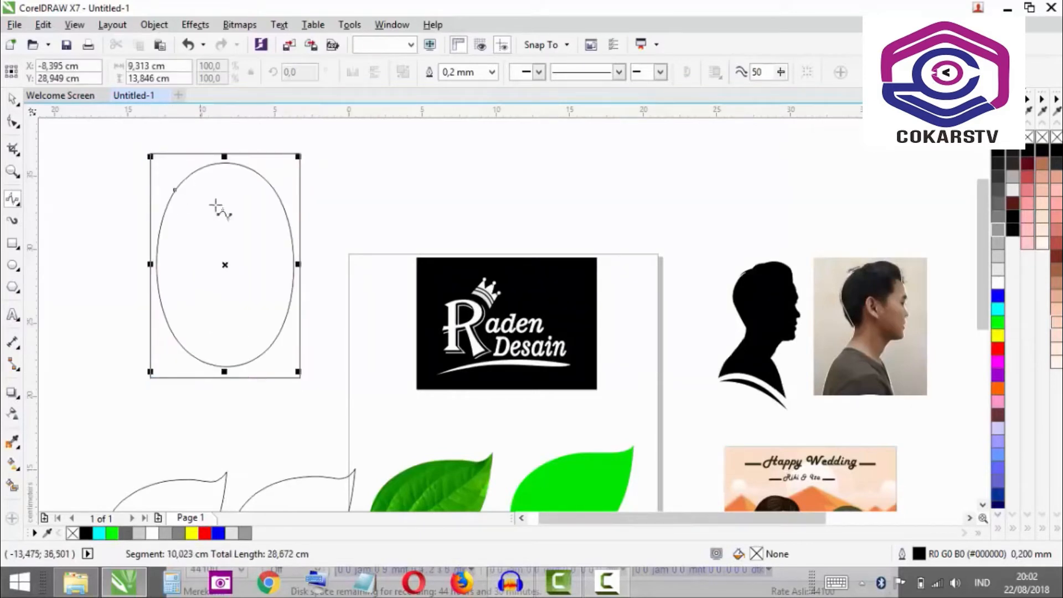
click(999, 157)
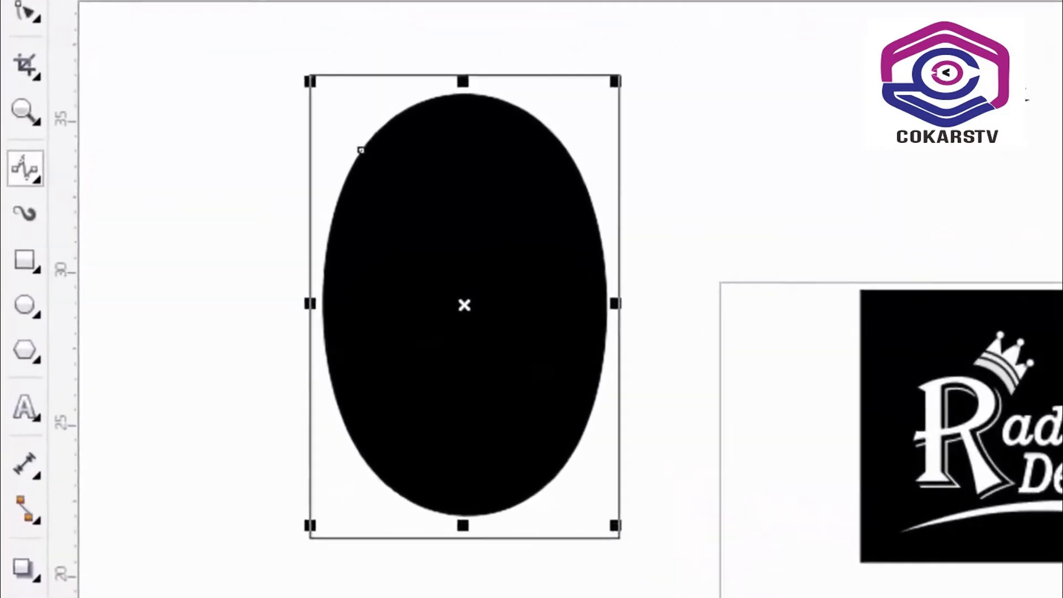
Draw a closed Polyline triangle pointing downward, about 11.7 × 4.8 cm, above the logo.
click(33, 172)
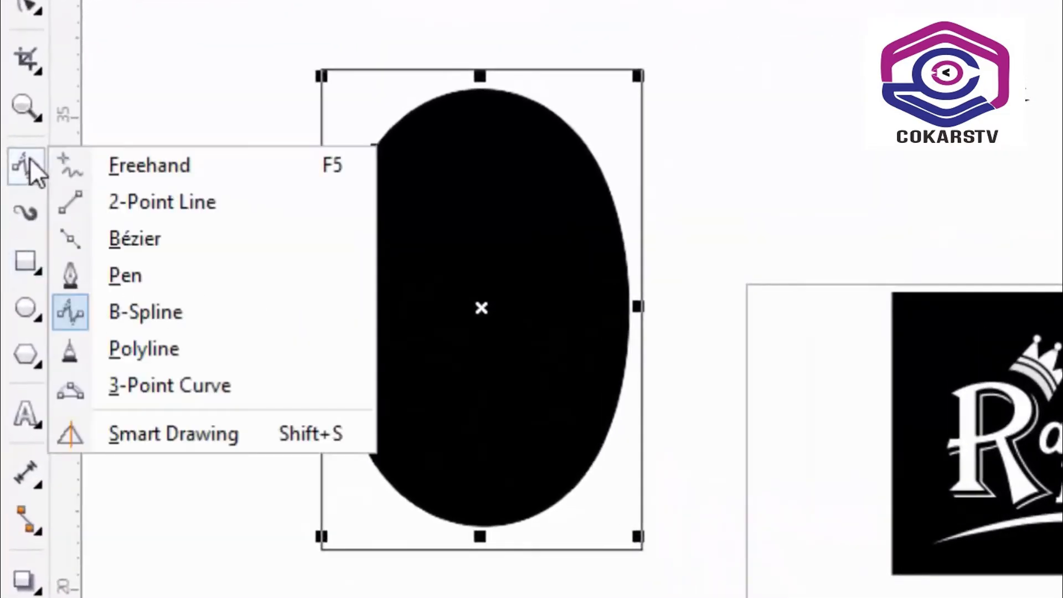
click(184, 351)
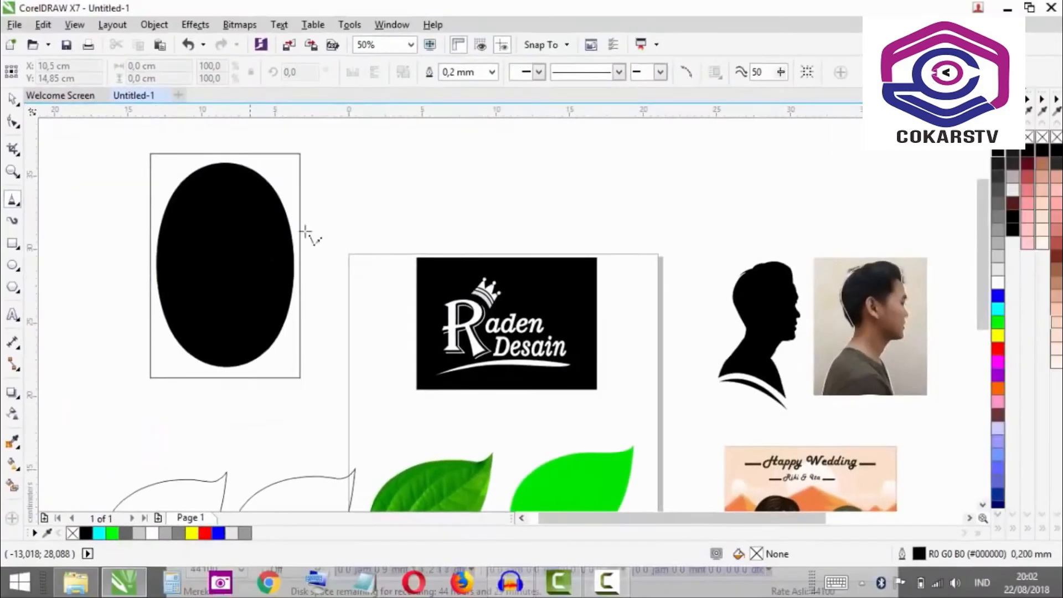
click(386, 175)
click(559, 168)
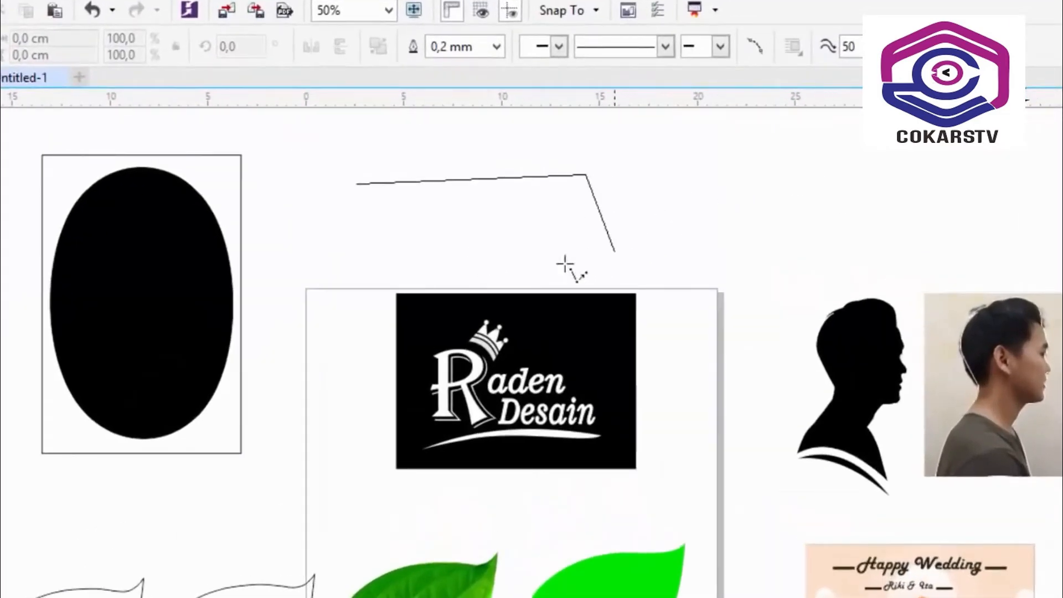
click(468, 268)
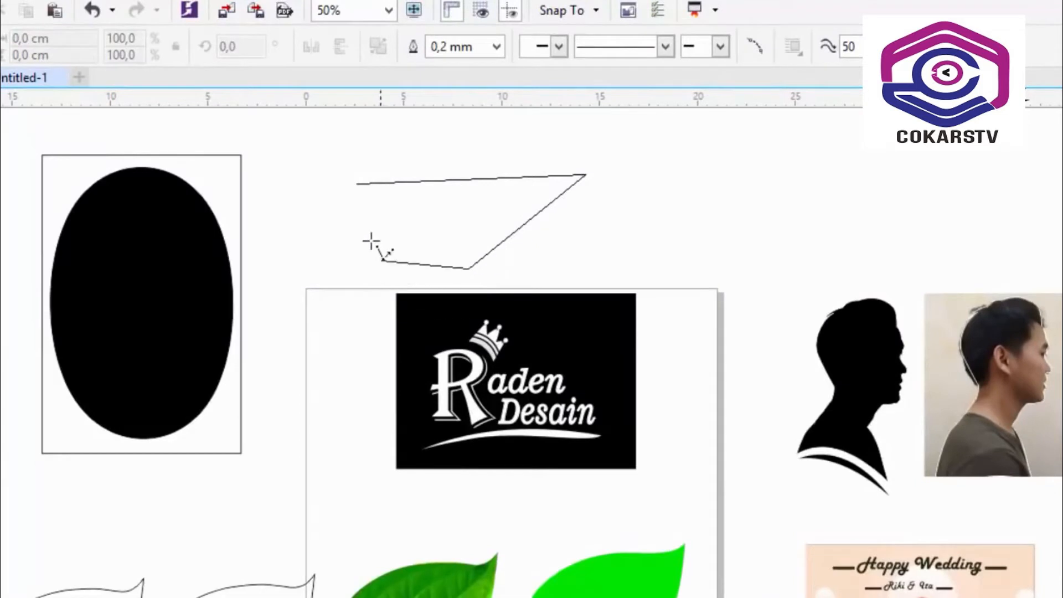
click(356, 183)
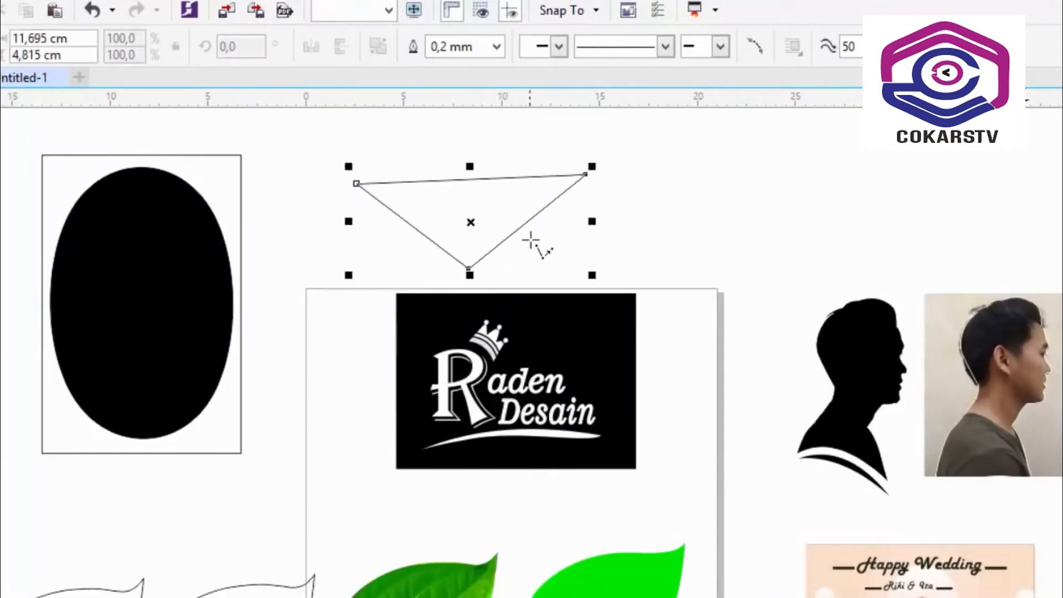
Draw an open, nearly horizontal two-segment polyline about 21.2 cm long above the head silhouette and profile photo.
scroll(530, 255, down, 2)
scroll(636, 193, up, 1)
click(522, 222)
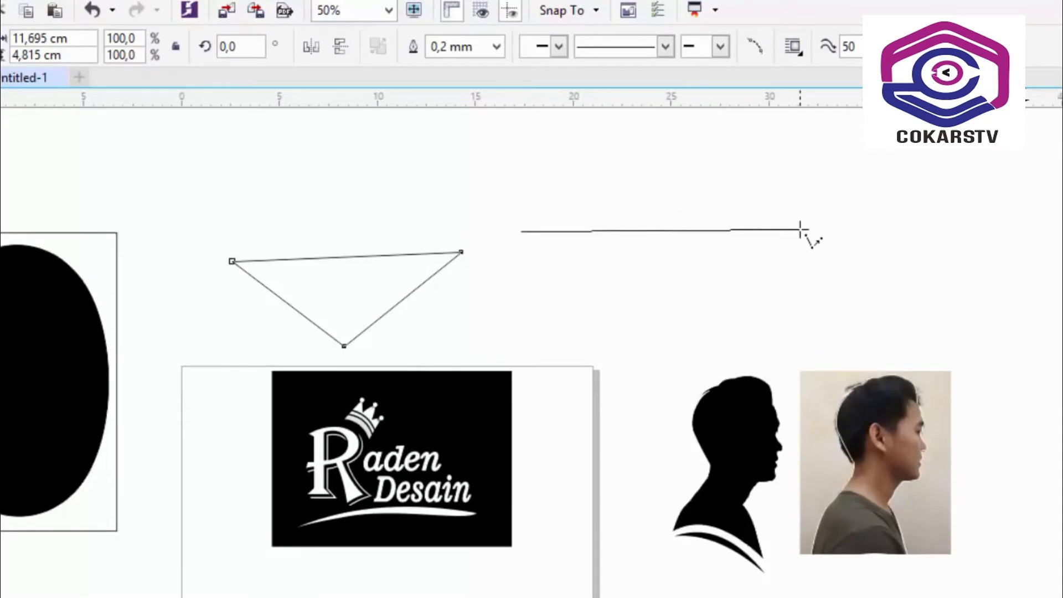
click(800, 229)
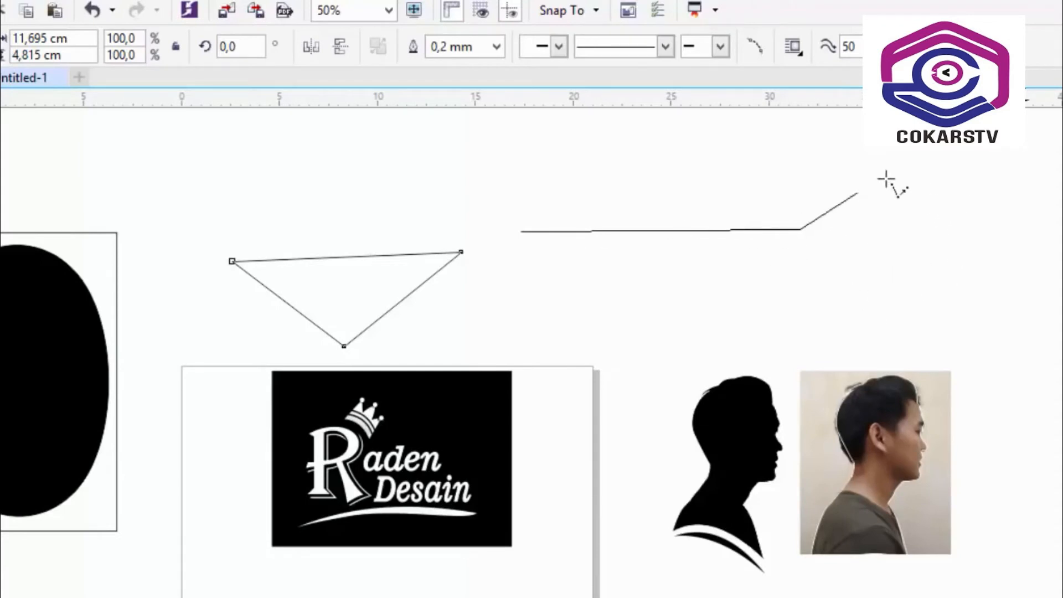
double_click(937, 227)
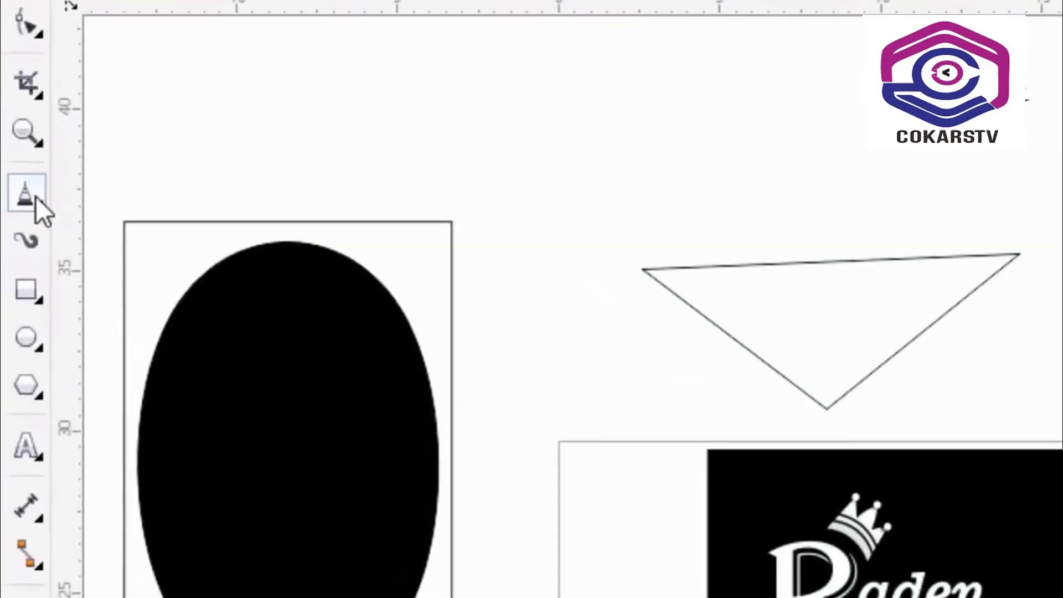
Trace the leaf photo's left edge upward from its base with a 3-Point Curve about 0.7 cm wide and 3.9 cm high.
click(34, 195)
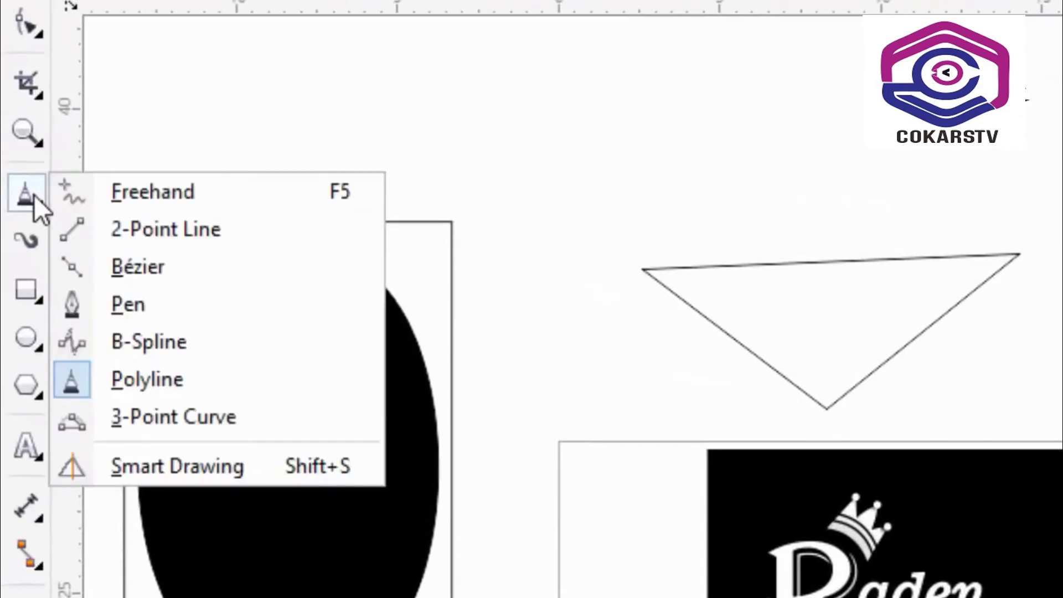
click(124, 376)
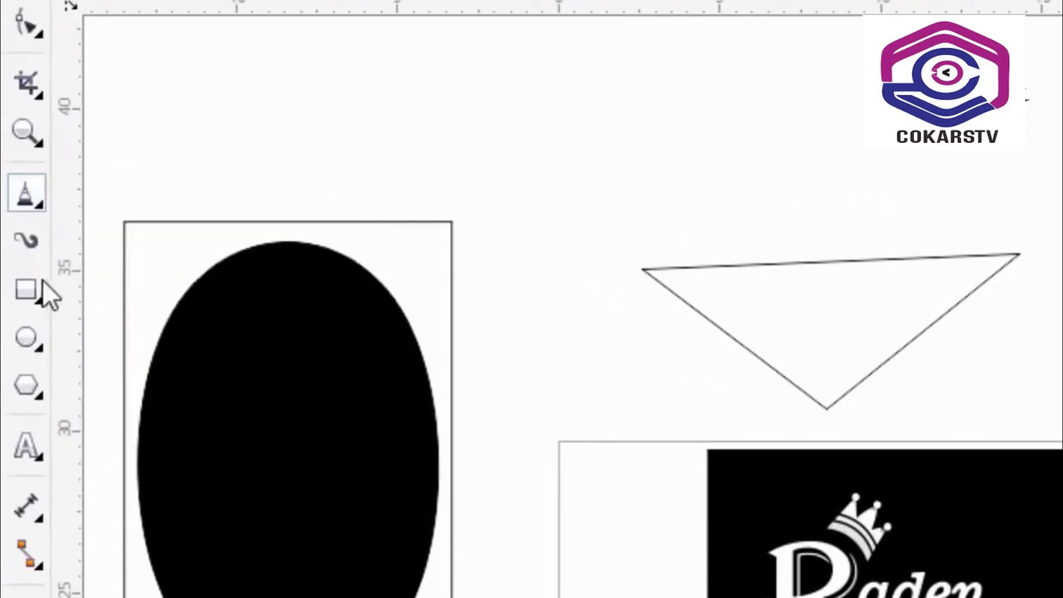
click(27, 202)
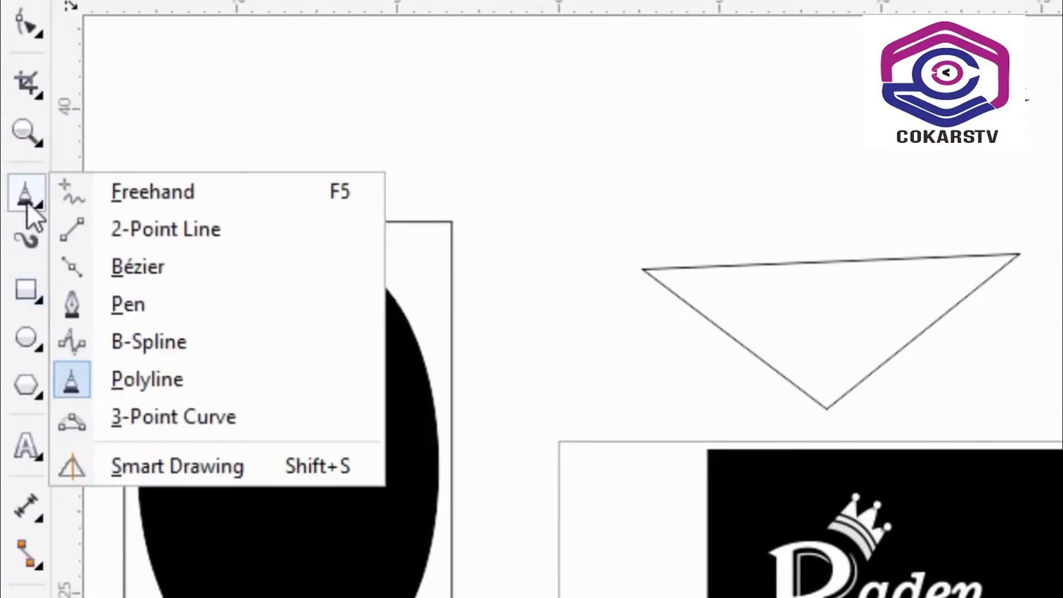
click(206, 423)
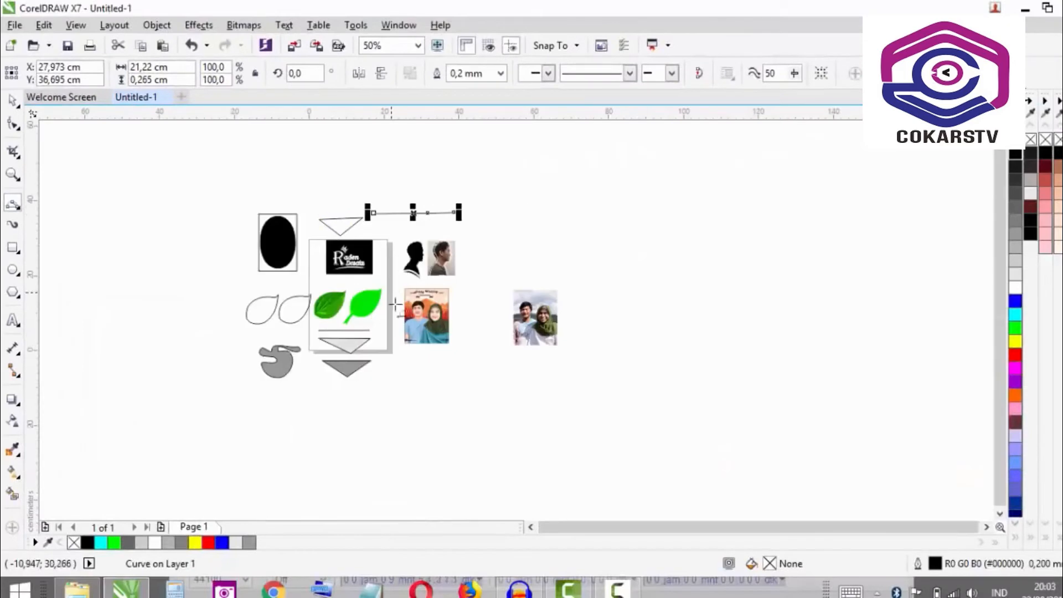
scroll(404, 316, up, 3)
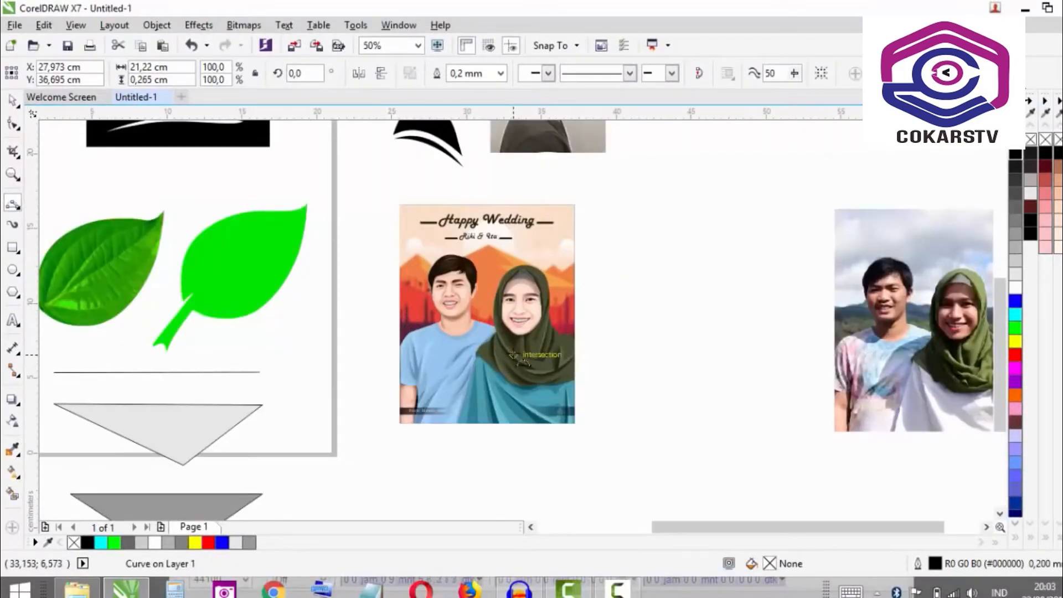
scroll(512, 354, down, 1)
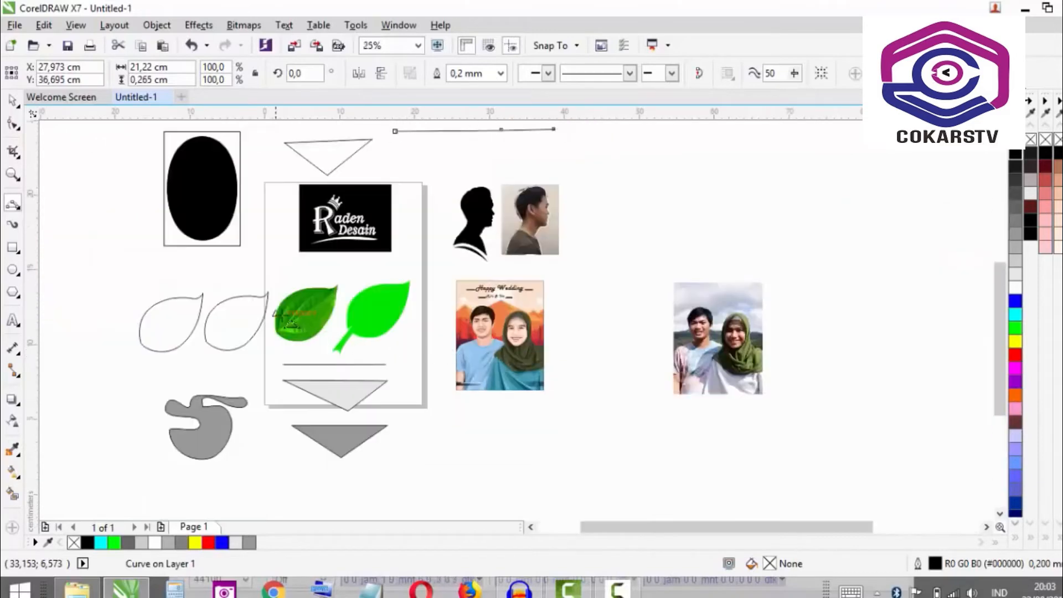
scroll(277, 309, up, 2)
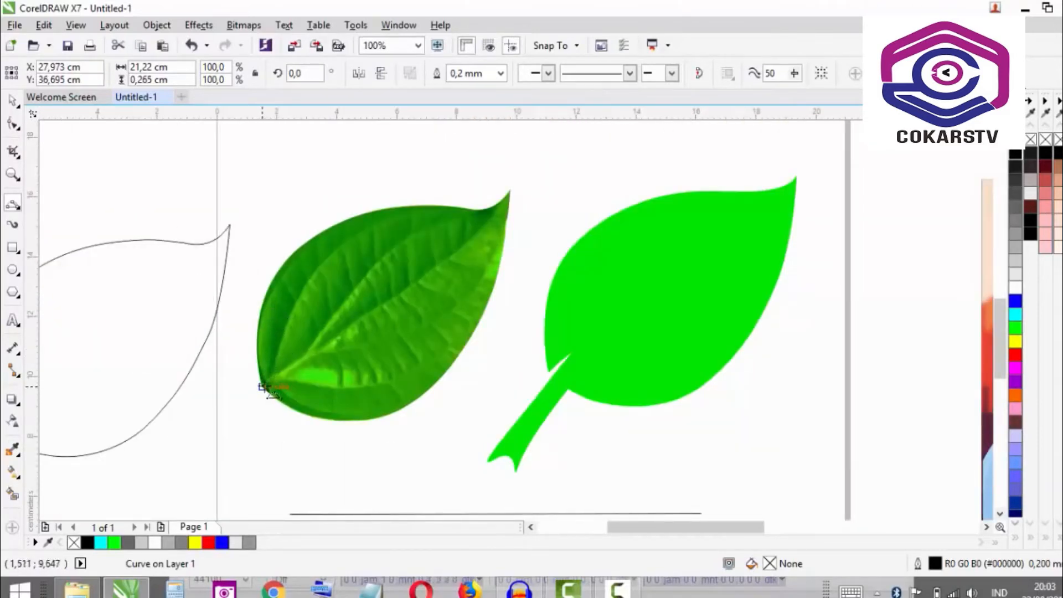
scroll(264, 386, up, 1)
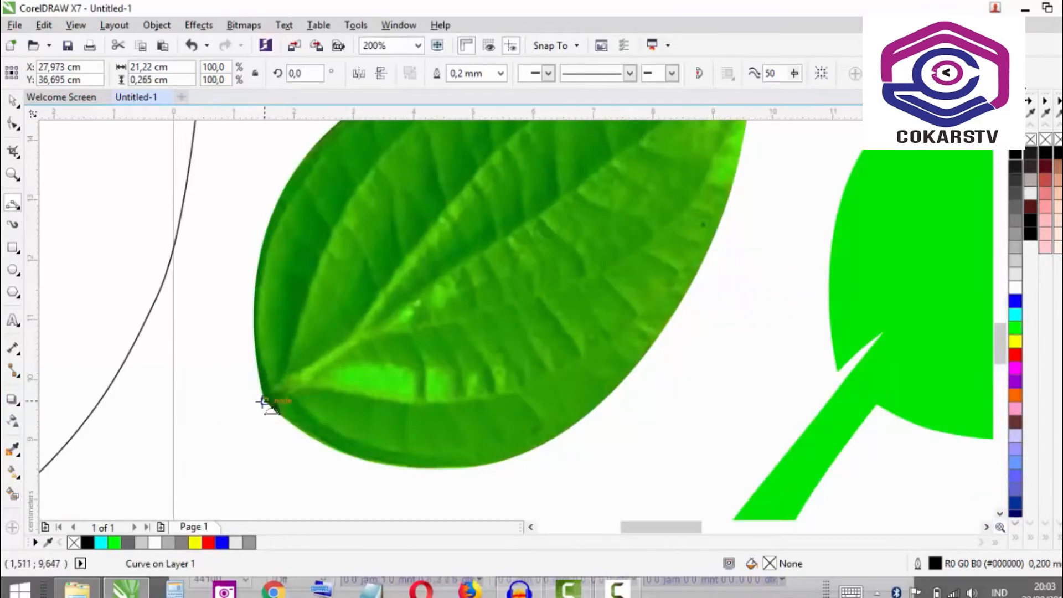
key(Escape)
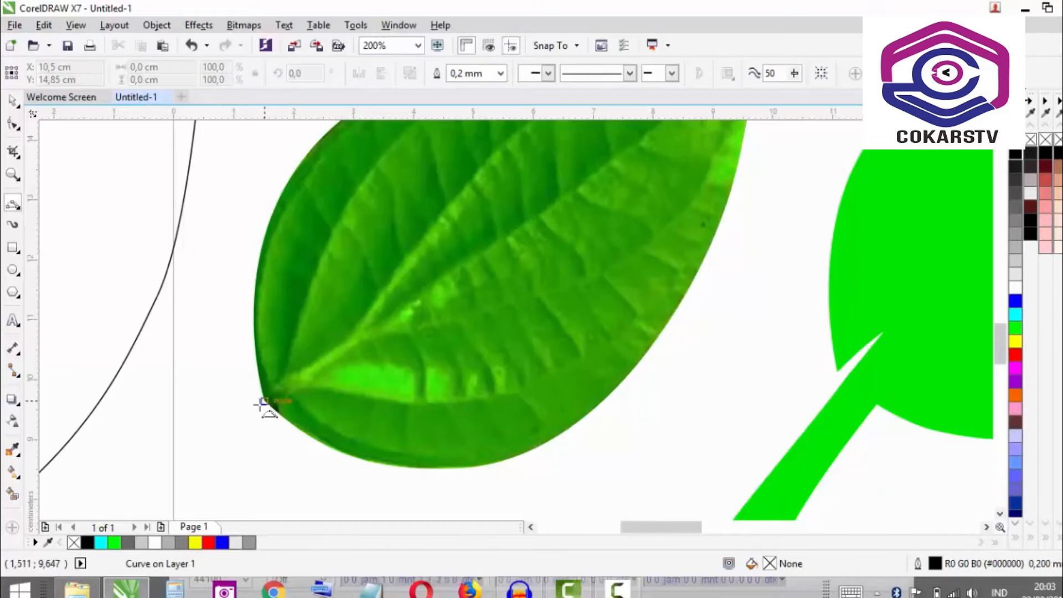
drag(219, 408, 295, 240)
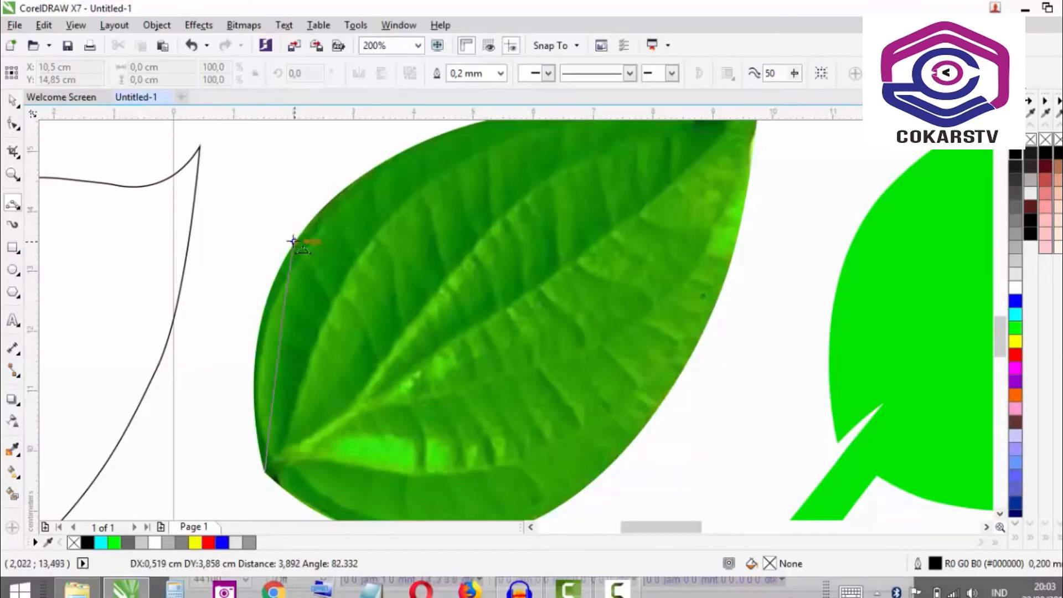
drag(293, 241, 255, 348)
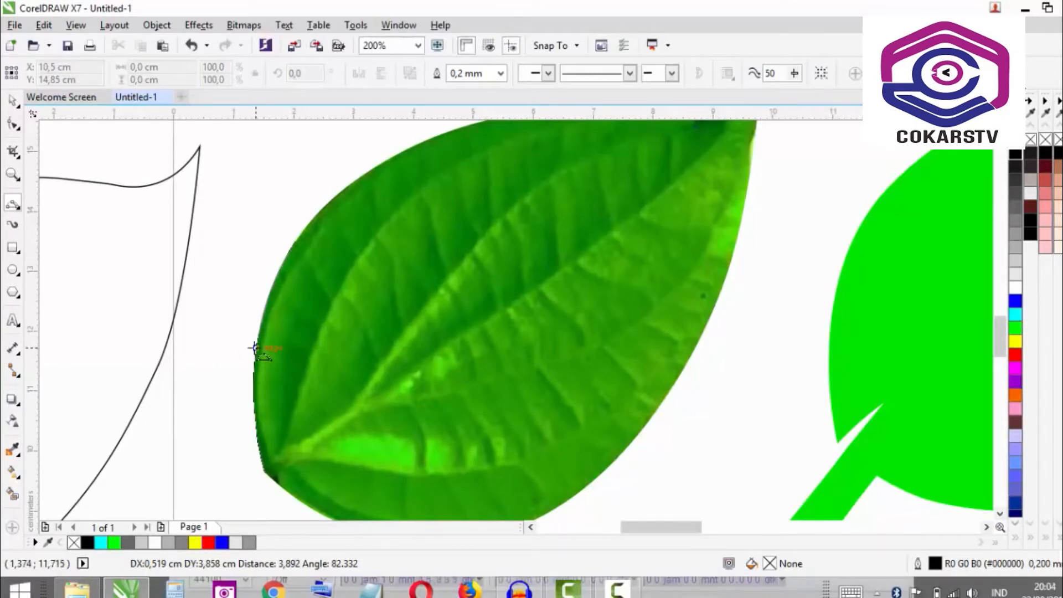
drag(255, 348, 256, 349)
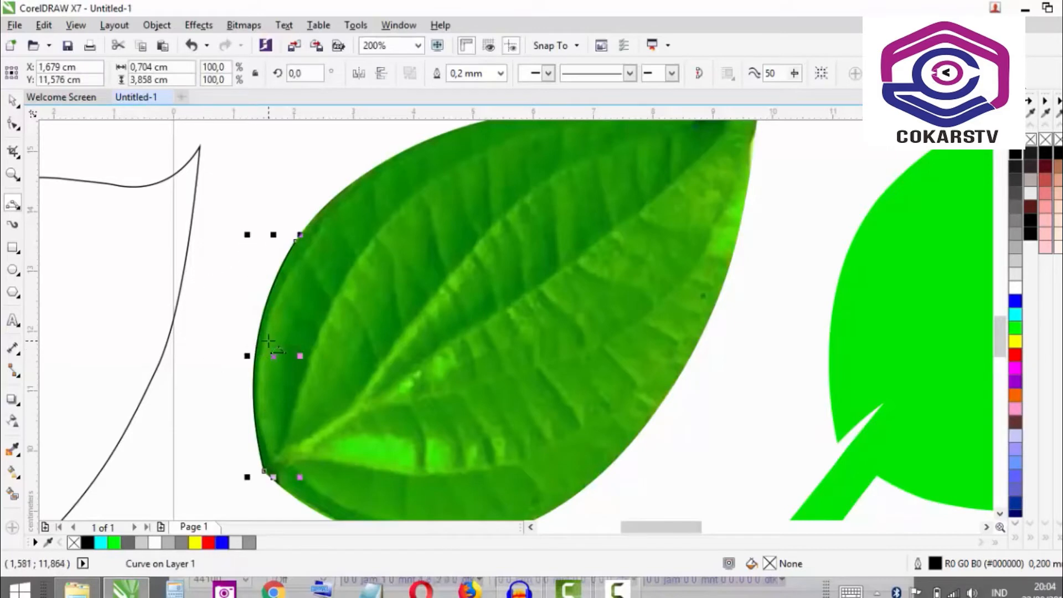
Try a separate 3-Point Curve about 2.1 cm wide on the leaf's upper edge, and undo it.
scroll(269, 350, down, 1)
scroll(341, 228, up, 1)
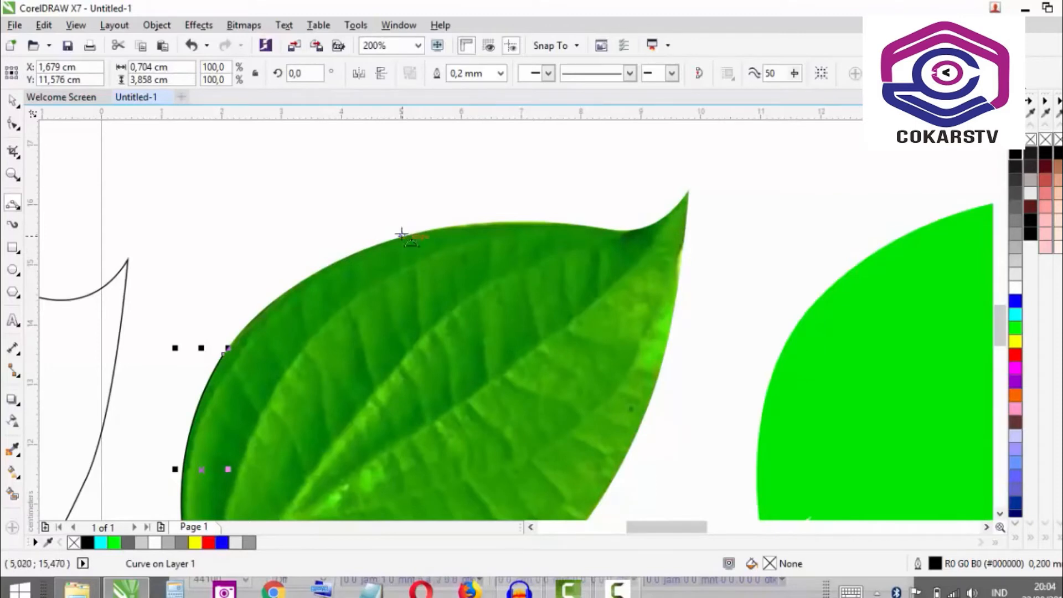
key(Escape)
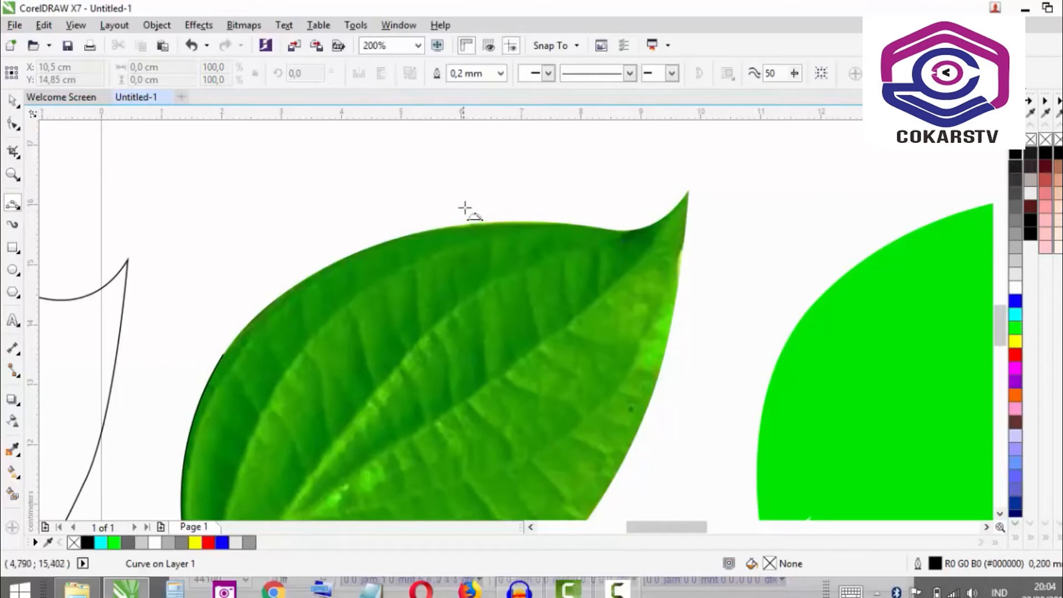
click(386, 240)
drag(510, 220, 438, 227)
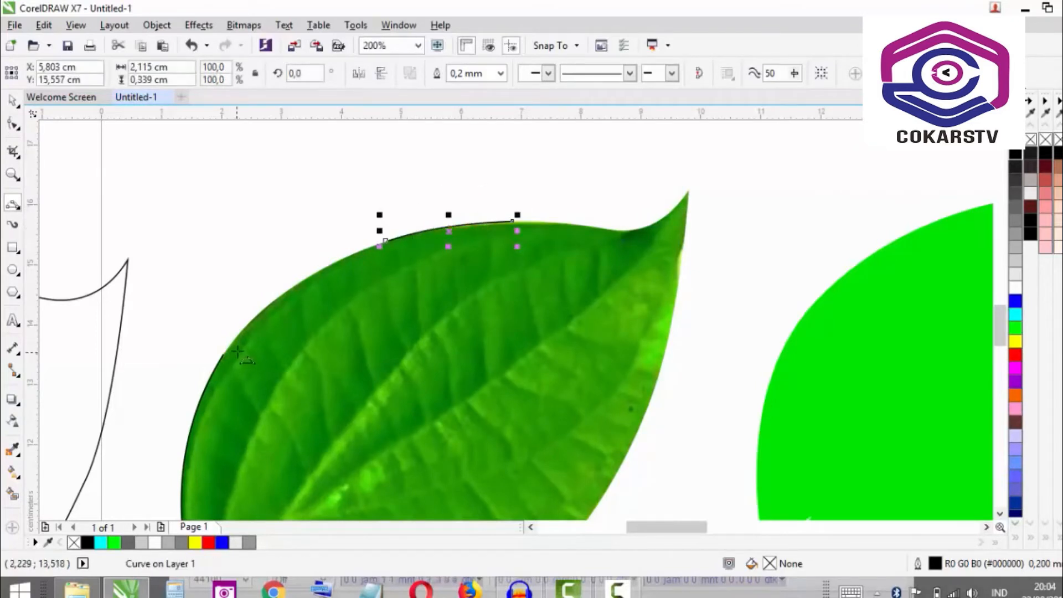
key(ctrl+z)
Continue the 3-Point Curve from its upper end along the leaf photo's upper-left edge, about 3.1 cm across and 2 cm up.
scroll(211, 374, up, 1)
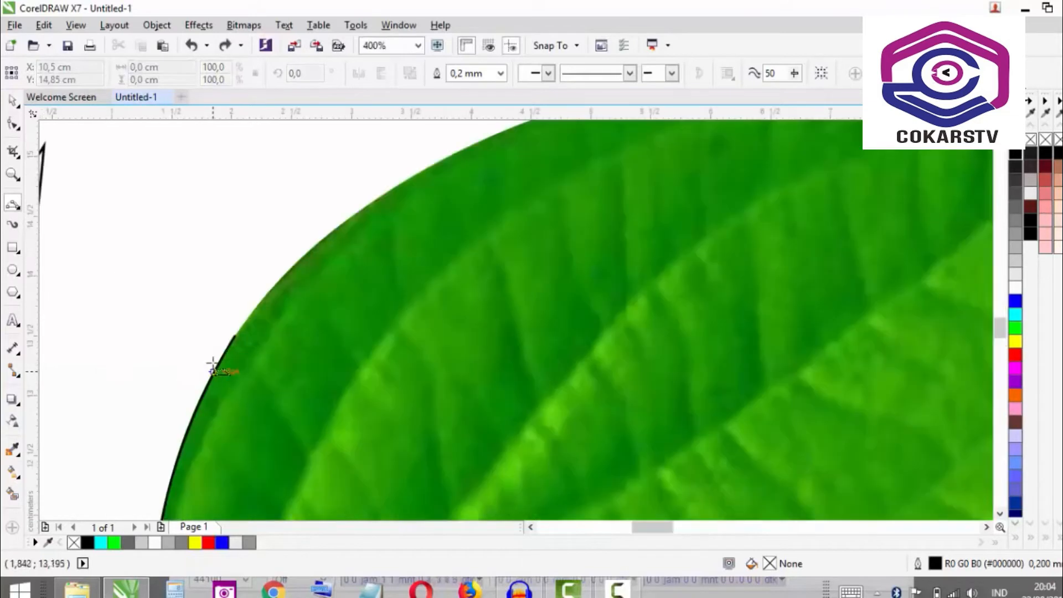
scroll(235, 351, up, 2)
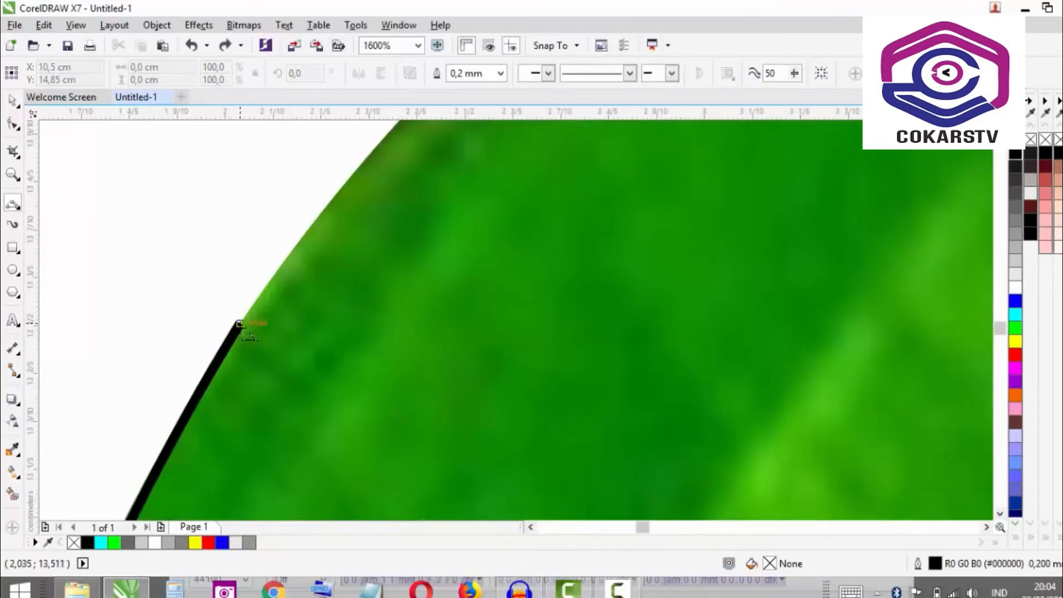
click(207, 372)
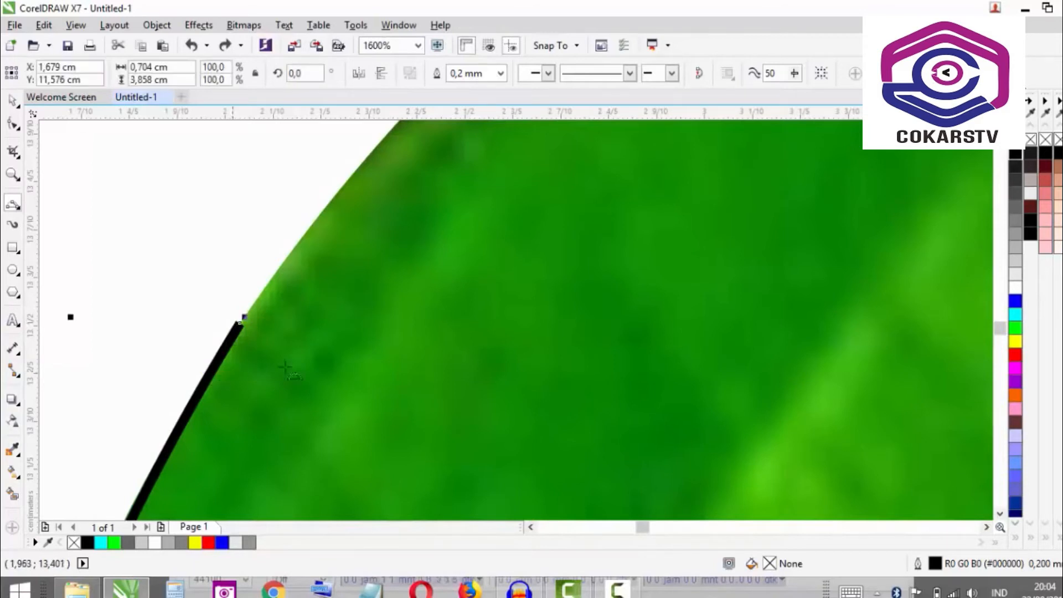
scroll(242, 321, up, 2)
scroll(252, 326, down, 3)
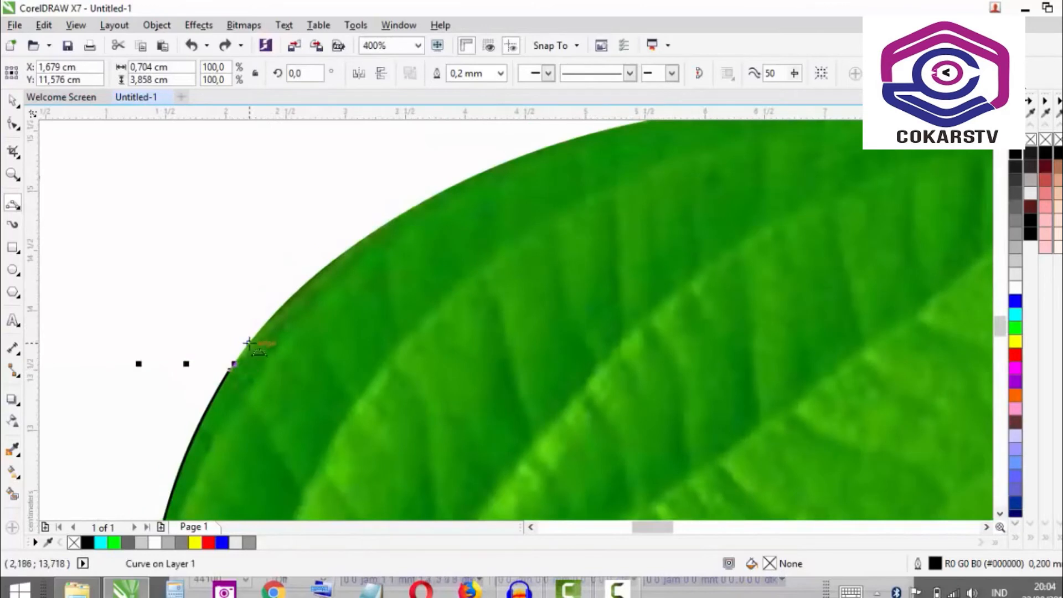
scroll(166, 371, down, 1)
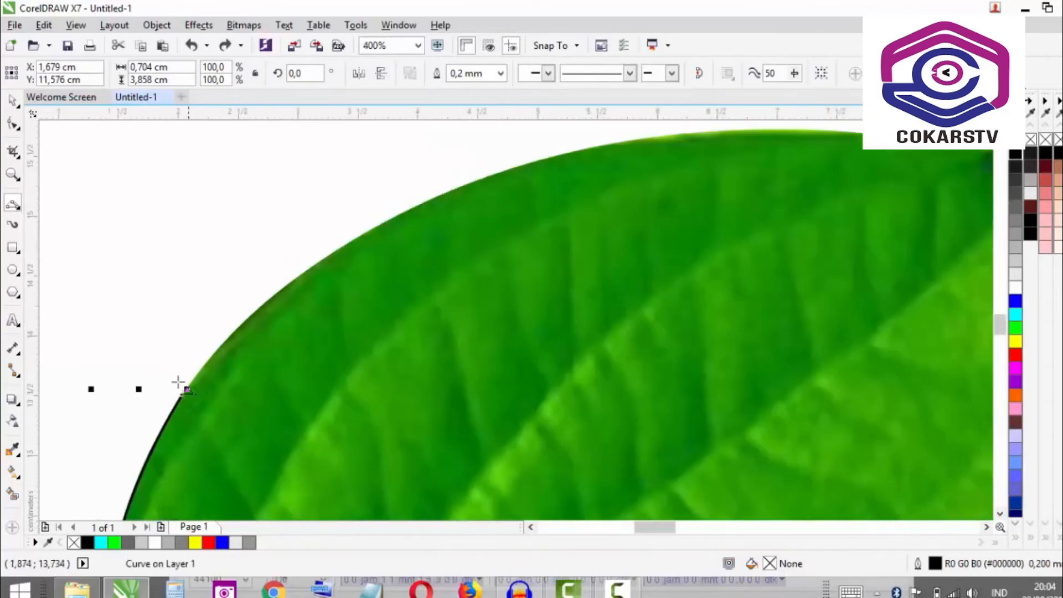
click(184, 394)
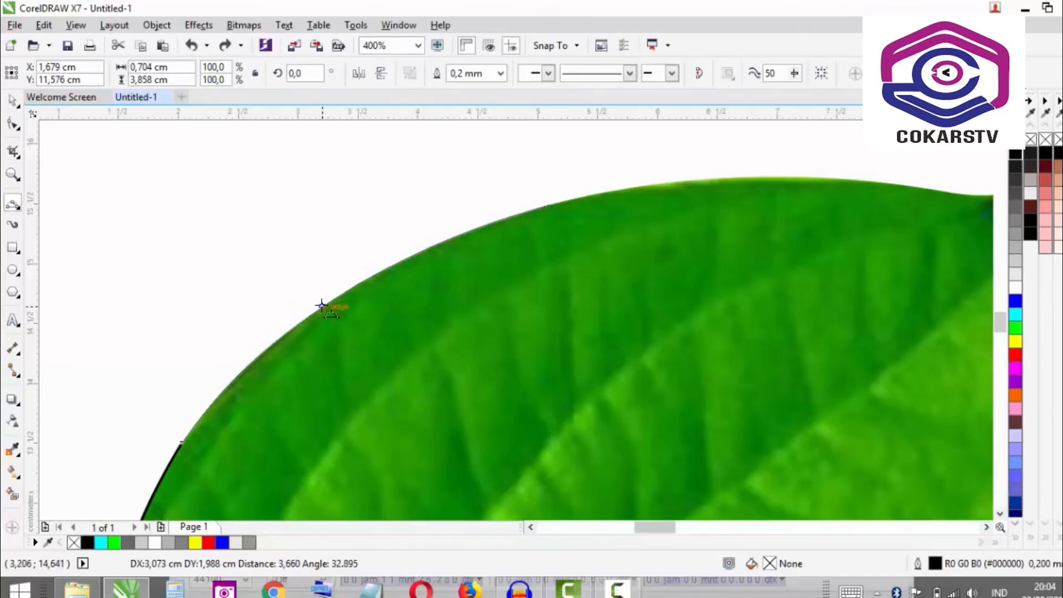
click(321, 306)
scroll(321, 306, down, 3)
scroll(309, 280, up, 3)
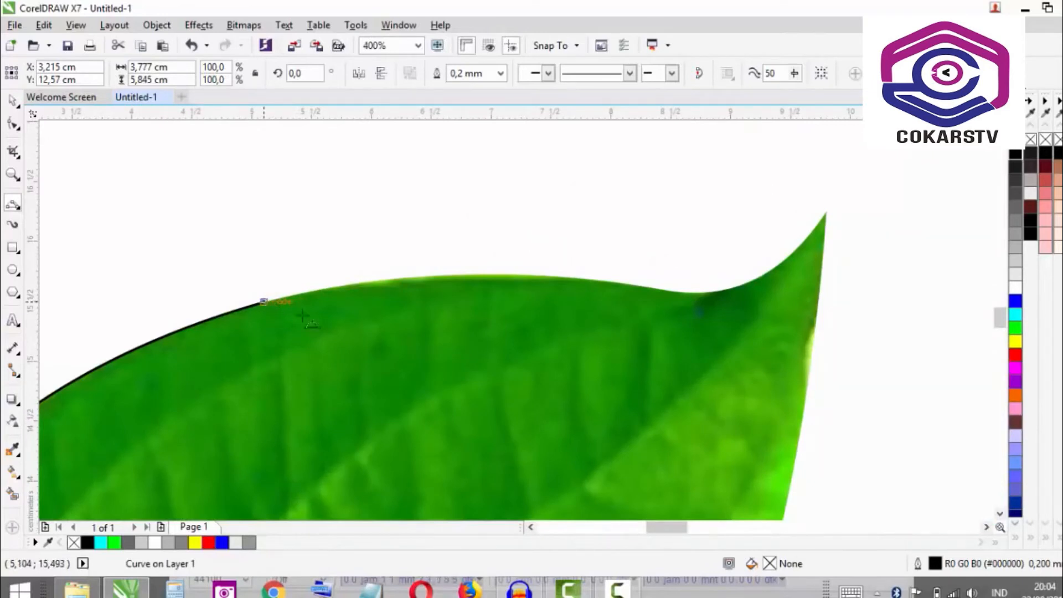
Continue the trace along the leaf's top edge to its tip with two 3-Point Curves about 2.9 cm and 1.8 cm wide.
drag(265, 302, 614, 281)
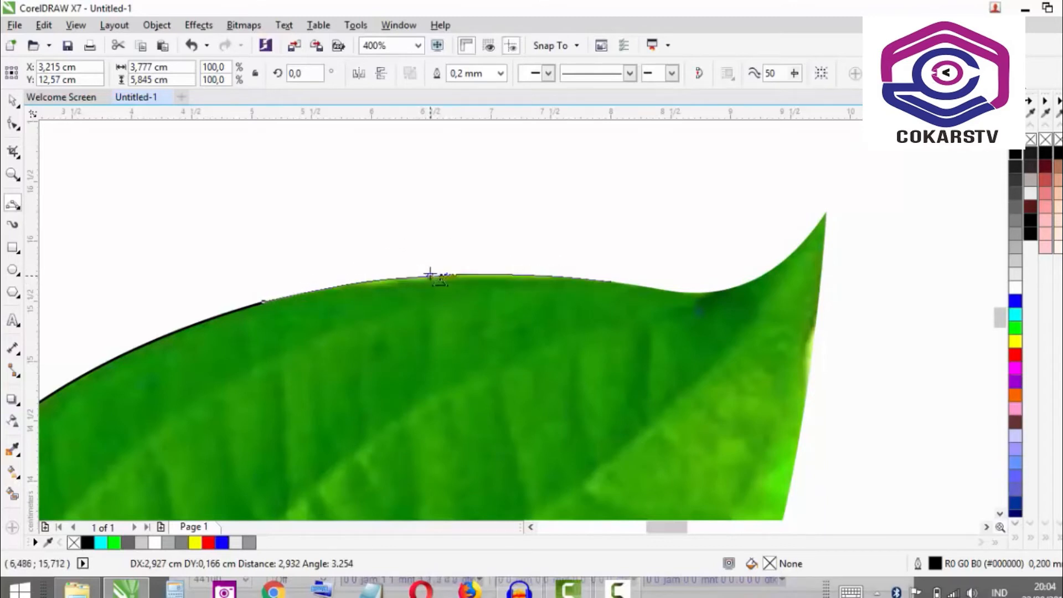
click(430, 274)
scroll(672, 256, down, 2)
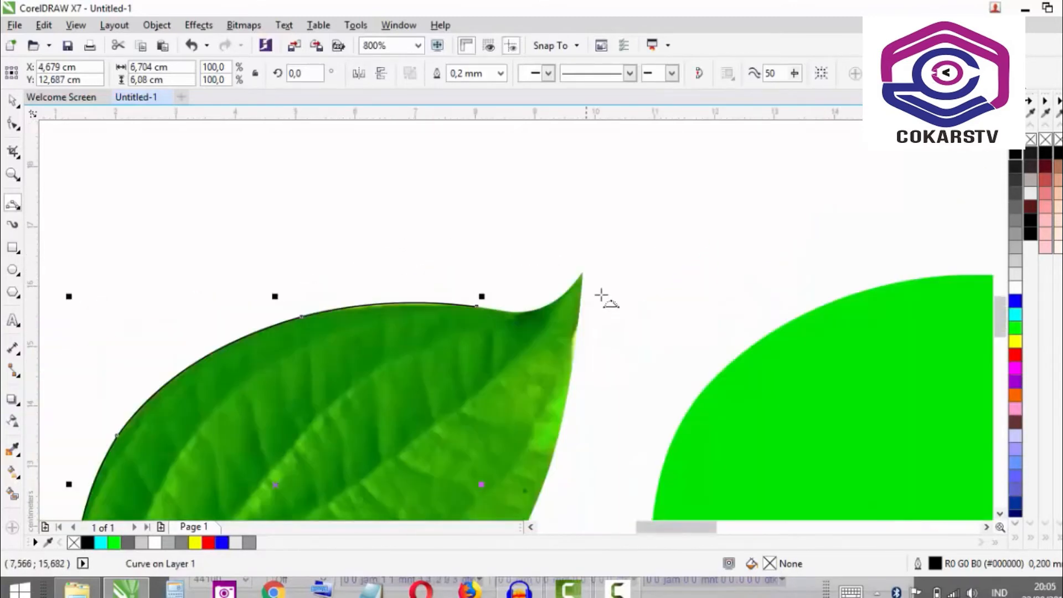
scroll(486, 308, up, 1)
scroll(349, 316, up, 1)
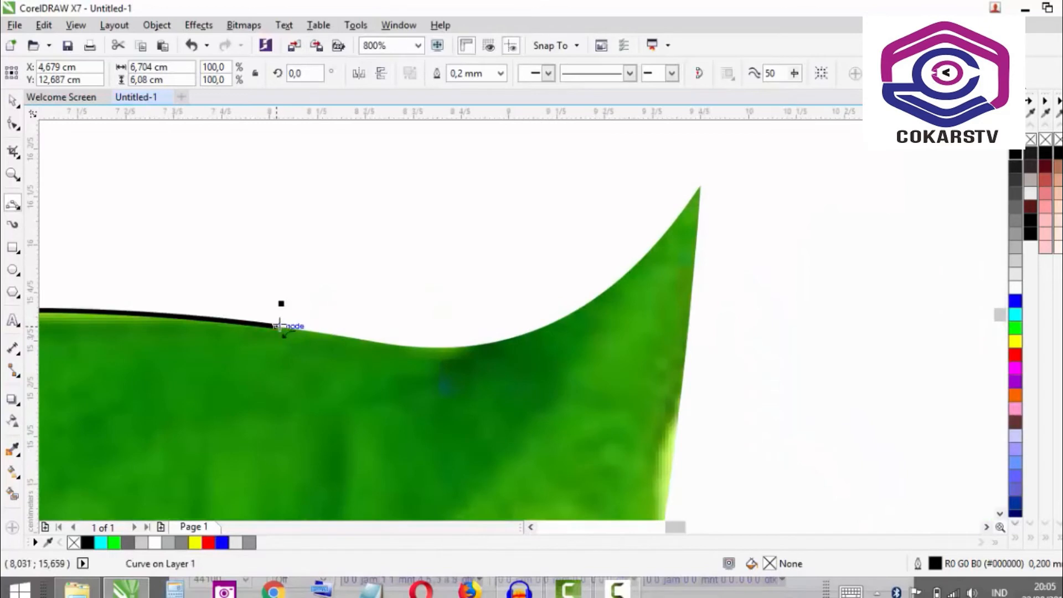
drag(278, 326, 700, 184)
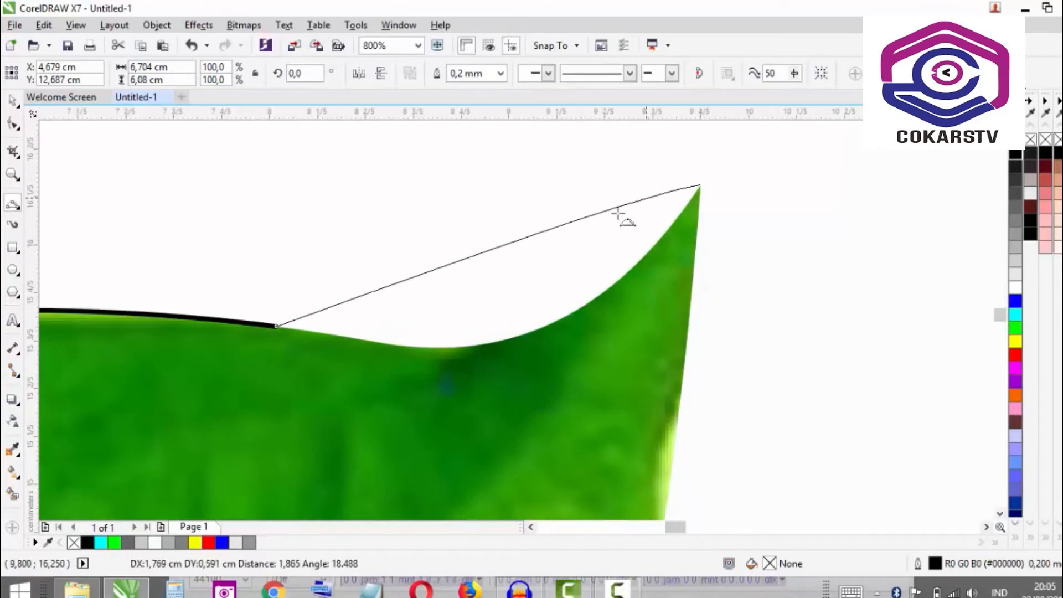
click(544, 324)
scroll(506, 221, down, 4)
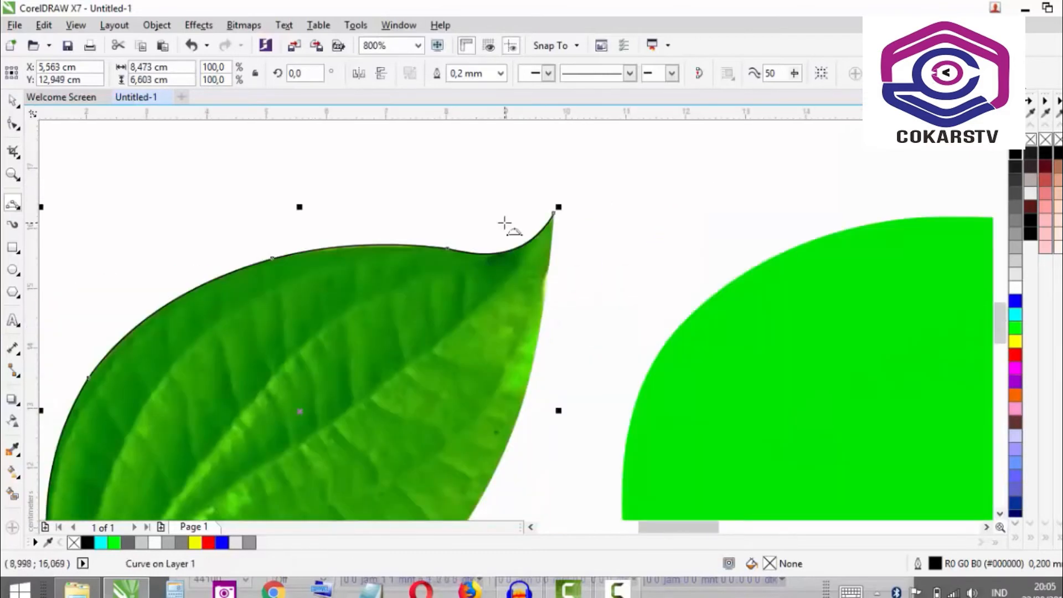
Continue the trace from the tip down the leaf's right and lower-right edges with two 3-Point Curves about 2.9 cm and 4.8 cm high.
scroll(554, 252, up, 1)
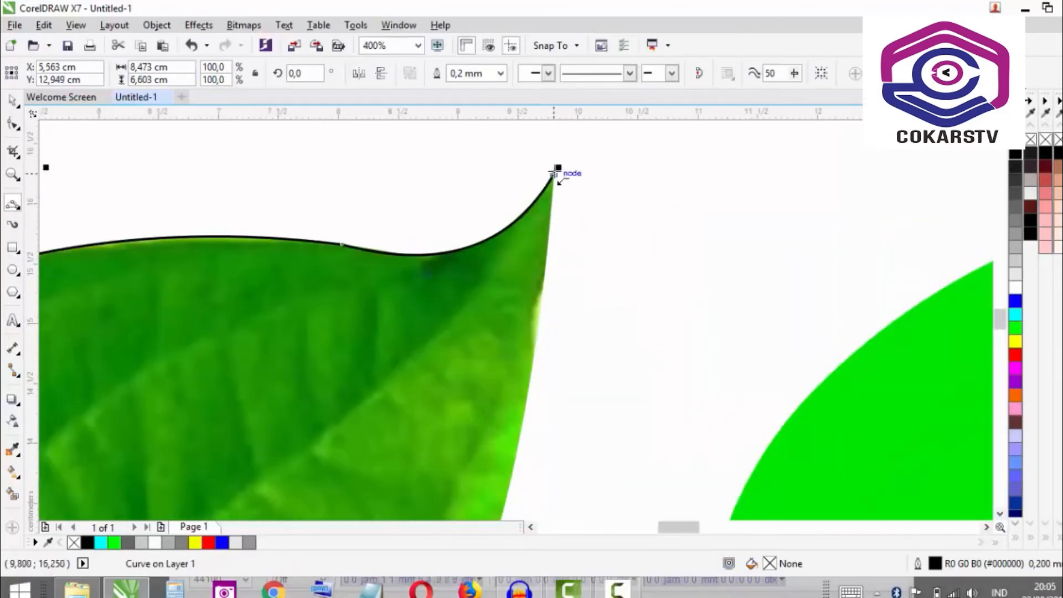
drag(553, 170, 501, 476)
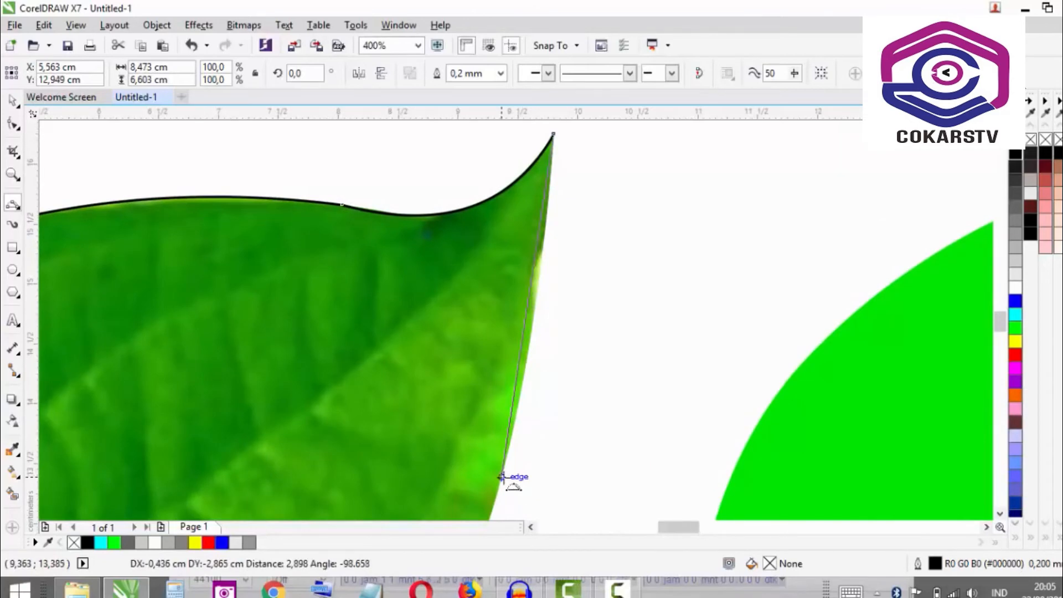
click(530, 310)
scroll(531, 310, down, 4)
scroll(517, 350, up, 2)
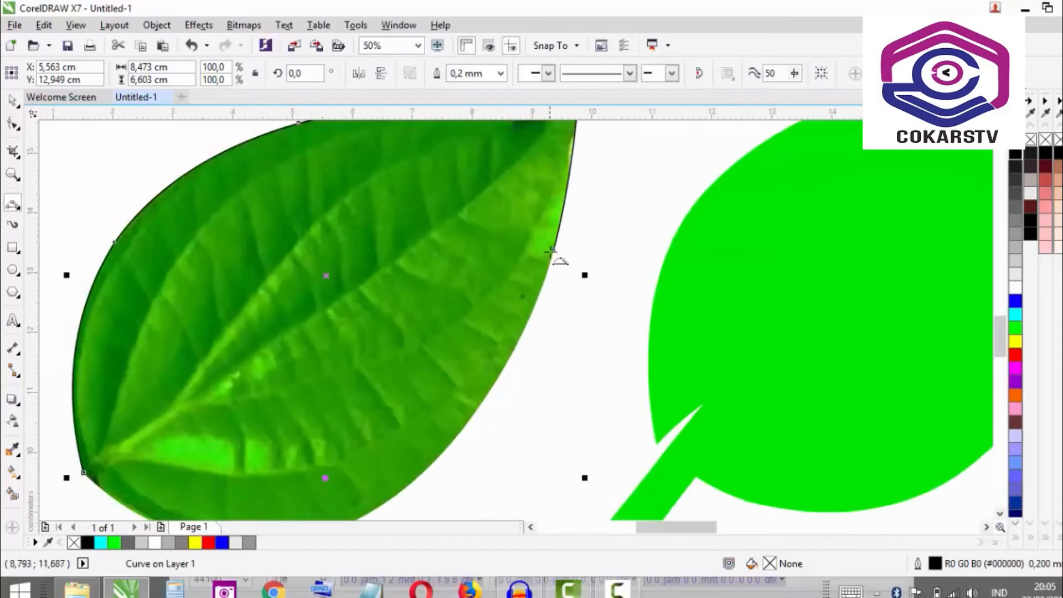
drag(553, 254, 305, 489)
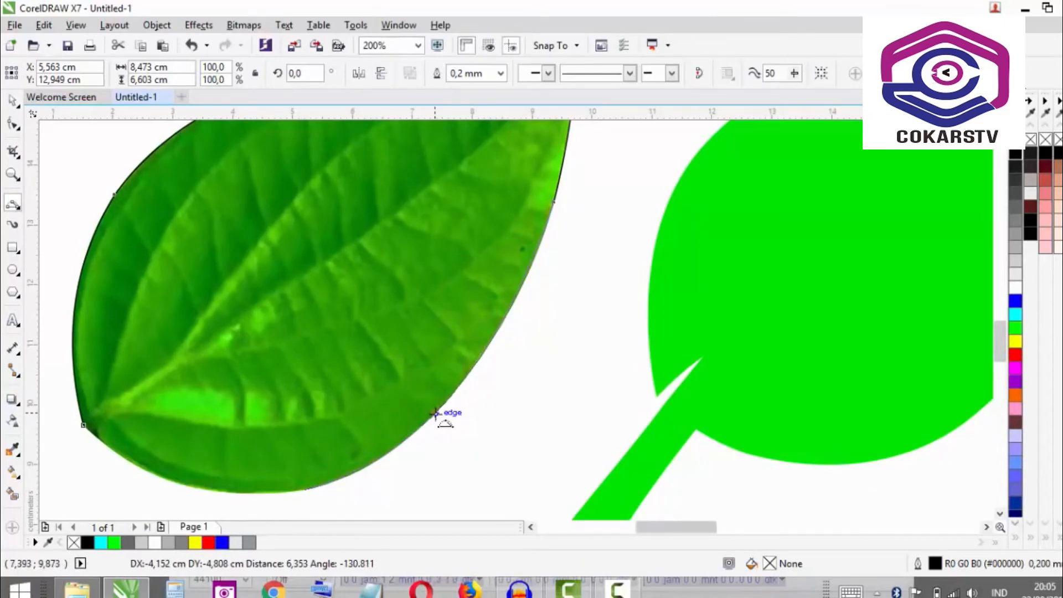
click(435, 413)
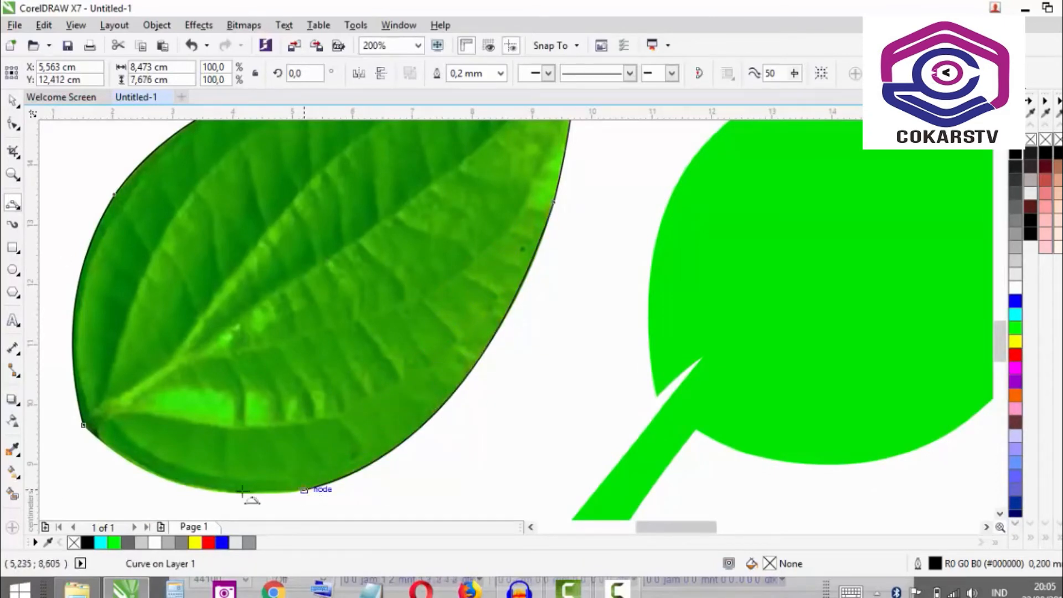
Close the leaf outline at its base with a 3-Point Curve about 3.7 cm wide along the lower-left edge.
drag(242, 490, 139, 446)
mouse_move(95, 416)
mouse_down()
mouse_move(84, 424)
mouse_move(93, 431)
mouse_move(85, 426)
mouse_up()
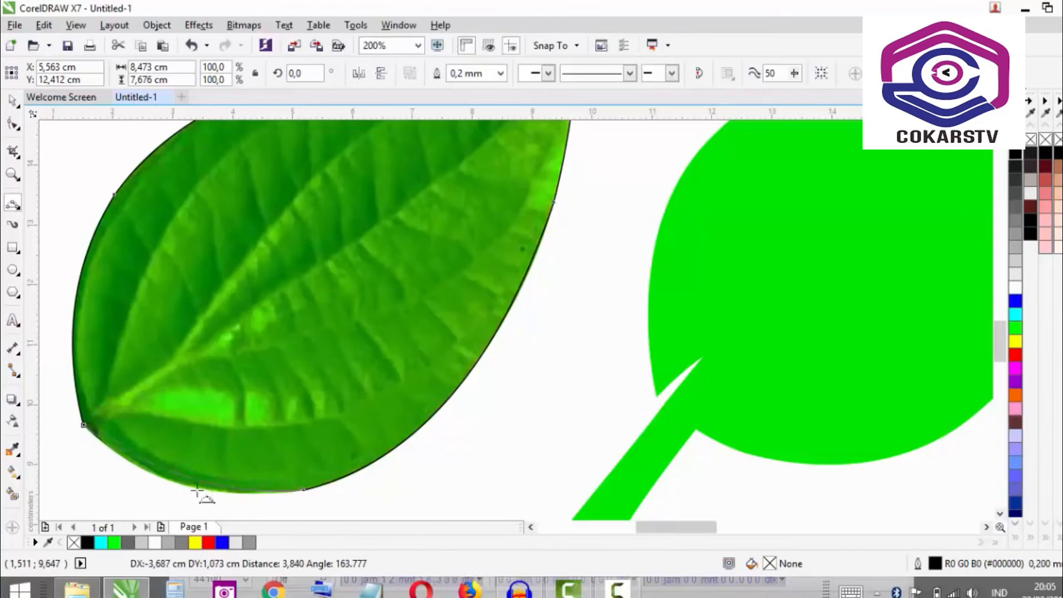
click(180, 485)
scroll(266, 387, down, 4)
scroll(252, 383, up, 2)
Move the traced outline off the leaf photo, placing it left of the two existing leaf outlines.
key(space)
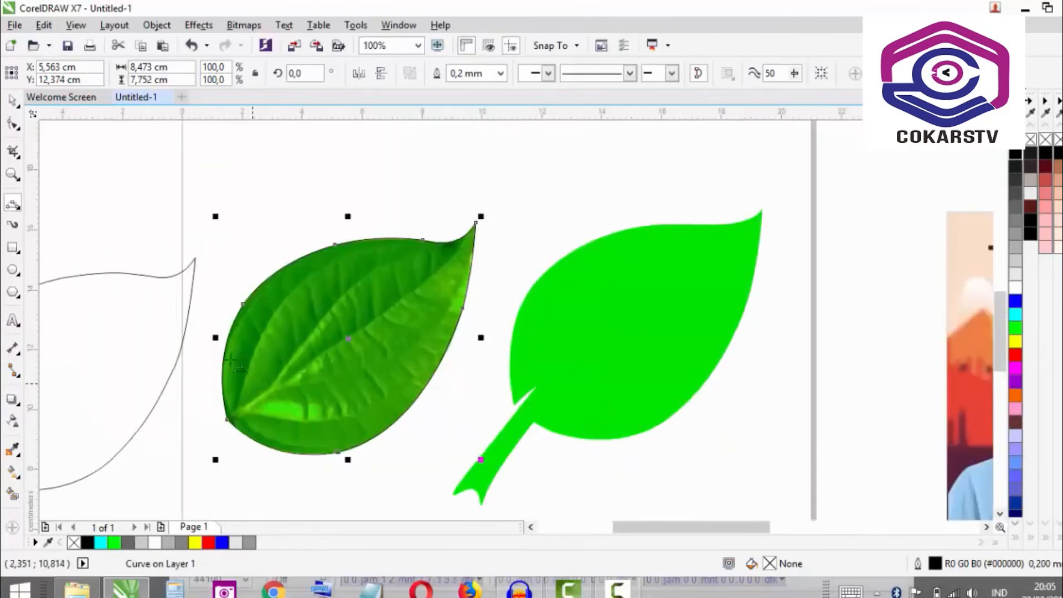
scroll(462, 298, down, 2)
scroll(462, 298, down, 2)
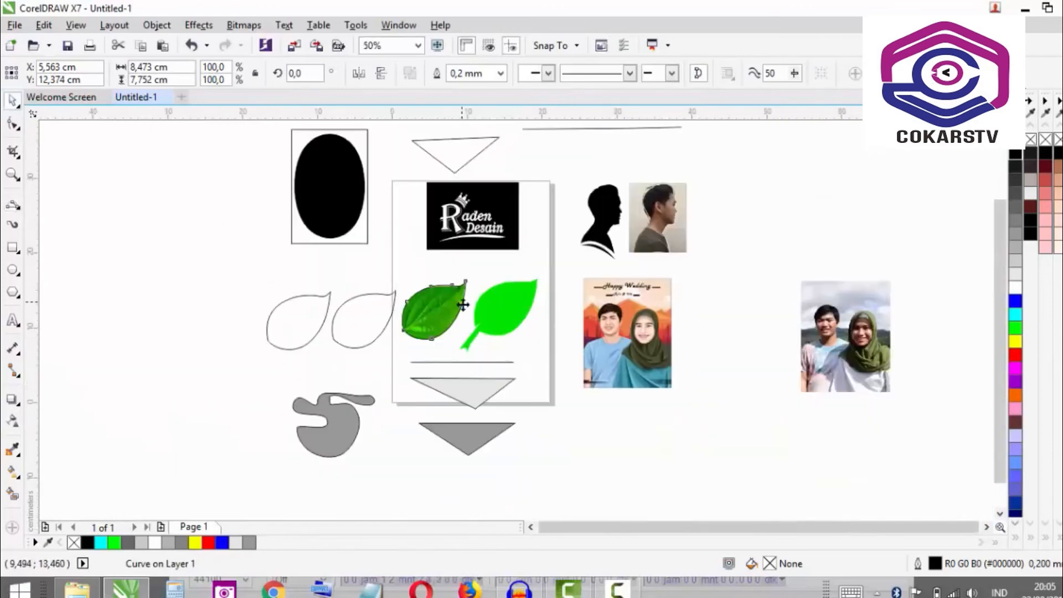
scroll(313, 307, up, 1)
key(space)
drag(479, 316, 155, 325)
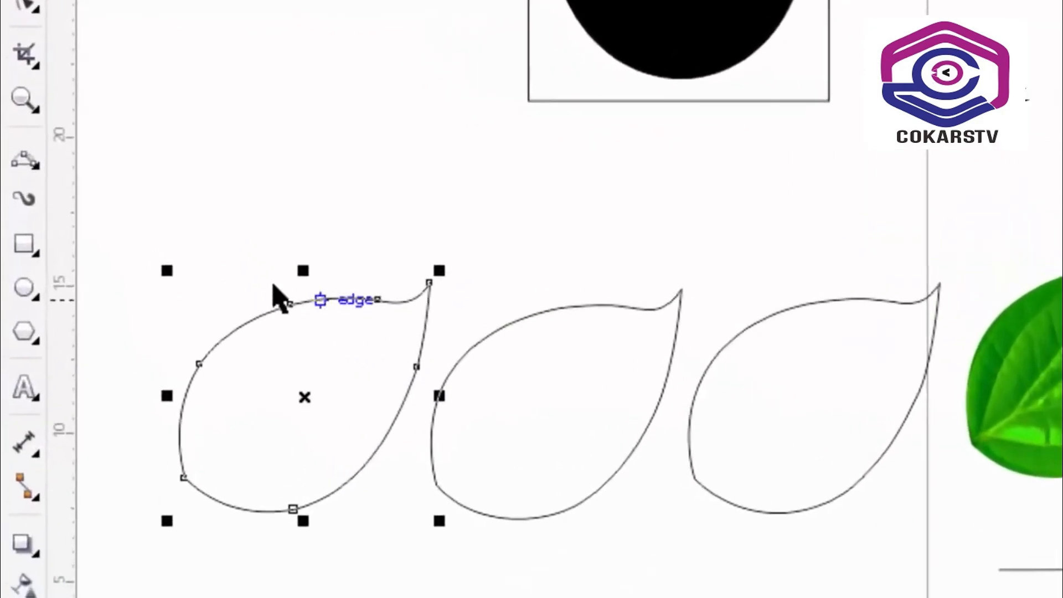
Draw a large, winding, nearly closed curve about 33.6 × 18.2 cm with Smart Drawing in the empty area above the Polyline triangle.
click(25, 161)
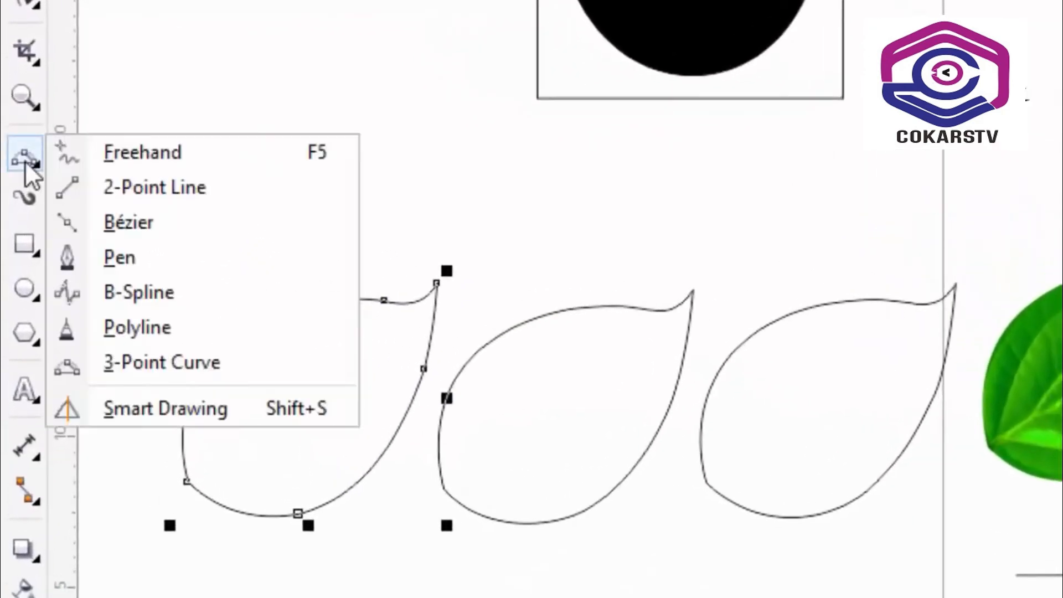
click(181, 408)
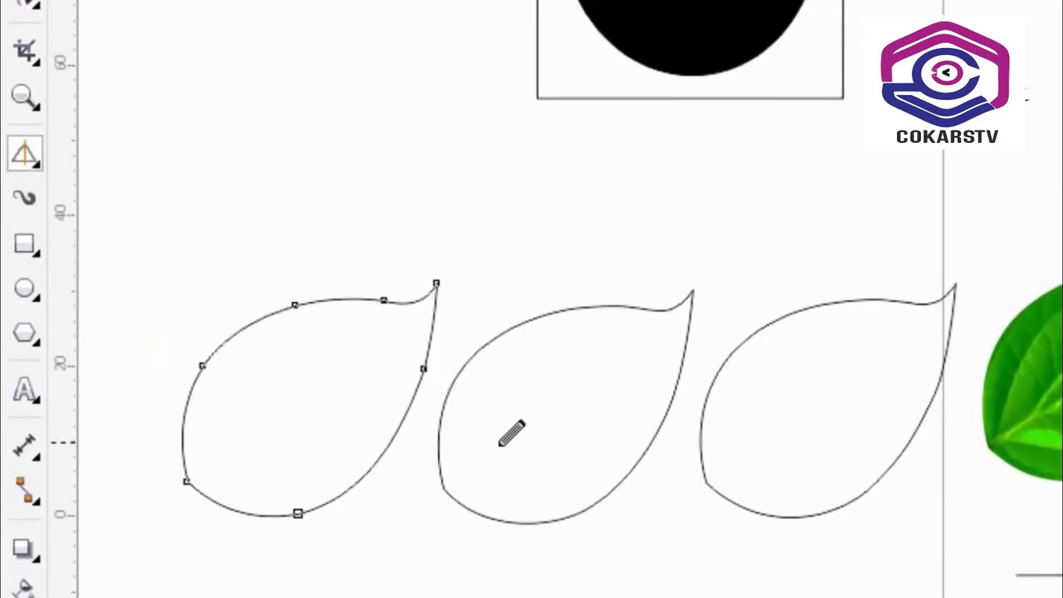
scroll(500, 445, down, 4)
scroll(529, 437, up, 4)
scroll(660, 448, down, 2)
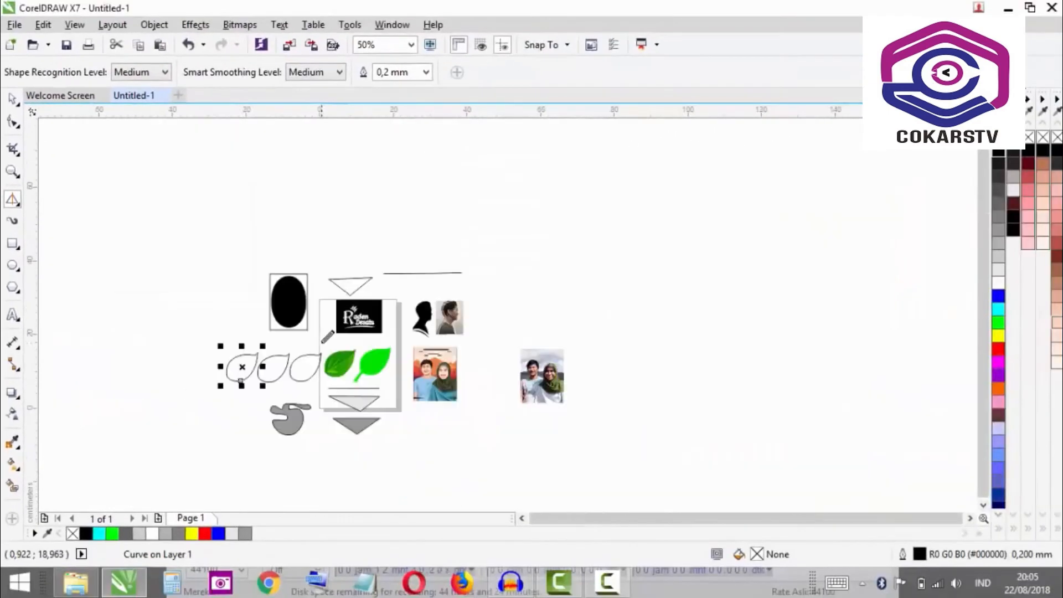
scroll(354, 296, up, 3)
scroll(343, 328, down, 3)
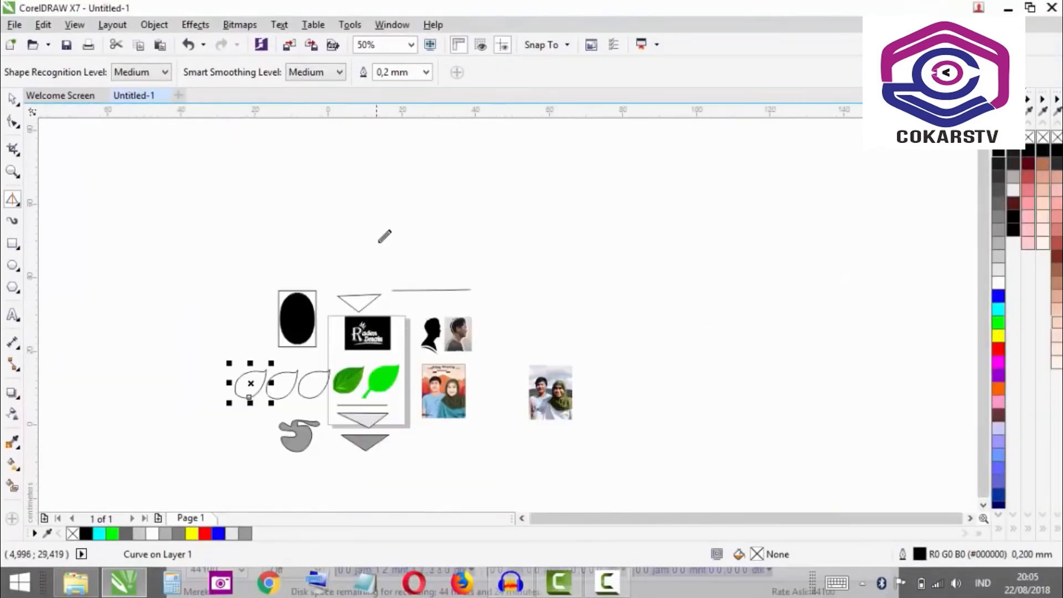
scroll(385, 235, up, 3)
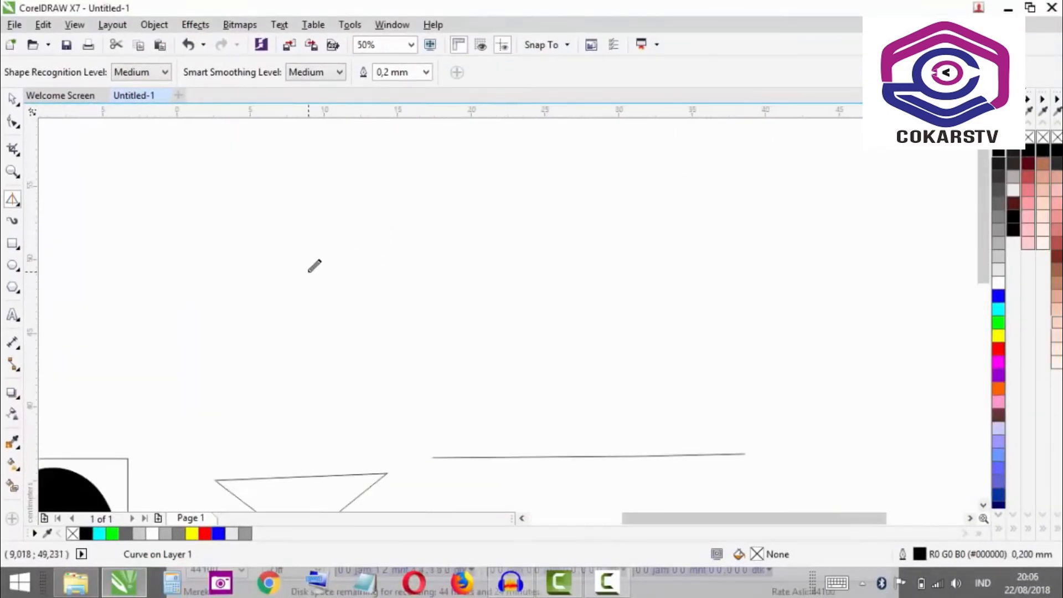
mouse_move(308, 272)
mouse_down()
mouse_move(337, 189)
mouse_move(458, 248)
mouse_move(637, 236)
mouse_move(588, 332)
mouse_move(672, 405)
mouse_move(497, 384)
mouse_move(414, 353)
mouse_move(355, 428)
mouse_move(301, 342)
mouse_move(404, 323)
mouse_move(347, 295)
mouse_move(207, 280)
mouse_move(214, 189)
mouse_move(288, 181)
mouse_move(276, 270)
mouse_move(310, 275)
mouse_up()
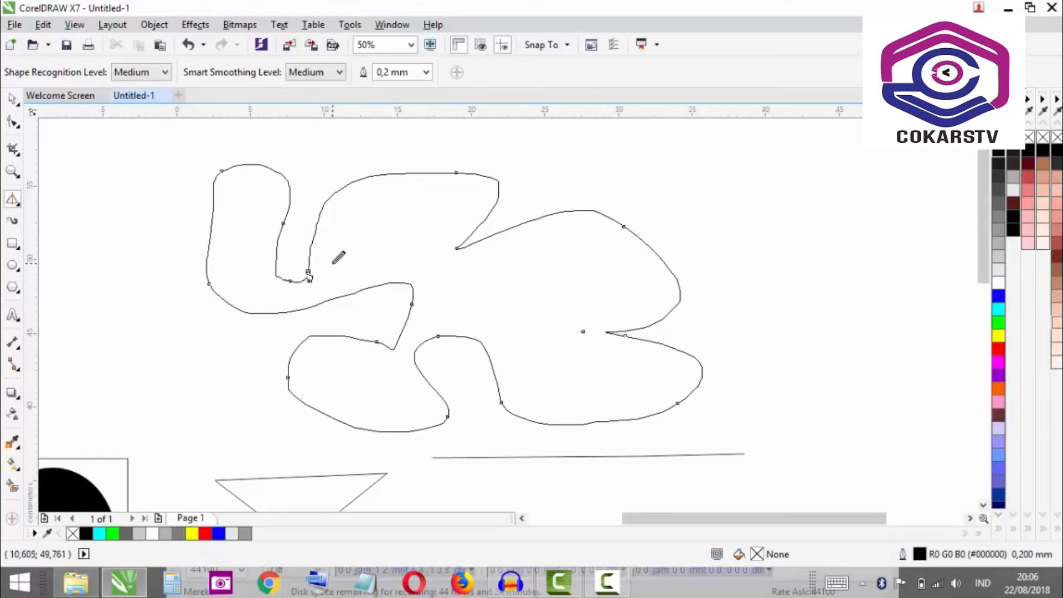
Undo the last Smart Drawing action and select the large winding curve.
scroll(316, 276, up, 4)
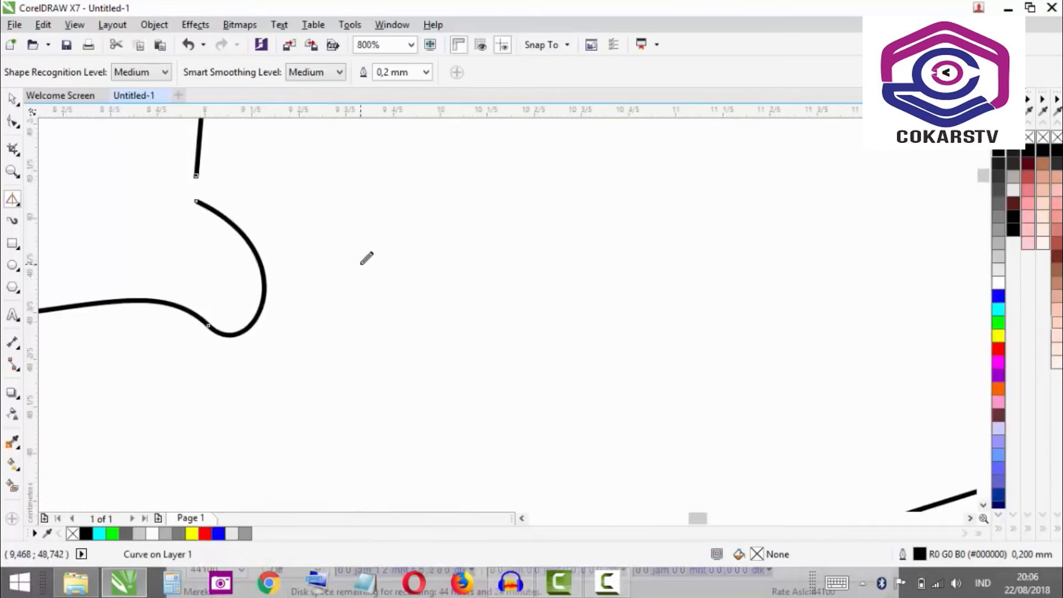
scroll(457, 290, down, 6)
key(ctrl+z)
scroll(464, 283, down, 5)
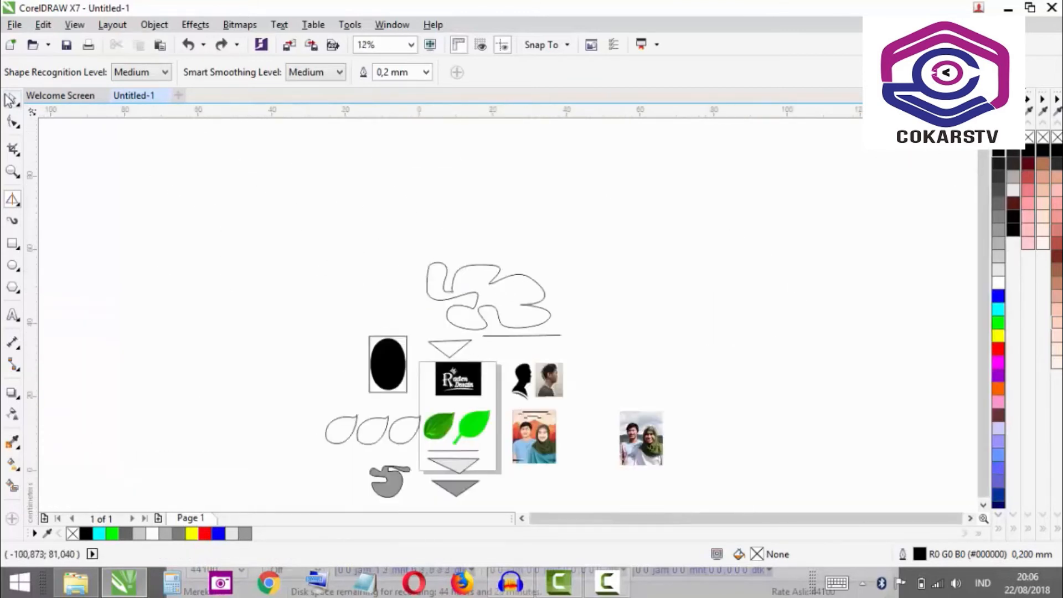
scroll(430, 293, up, 2)
key(space)
click(531, 294)
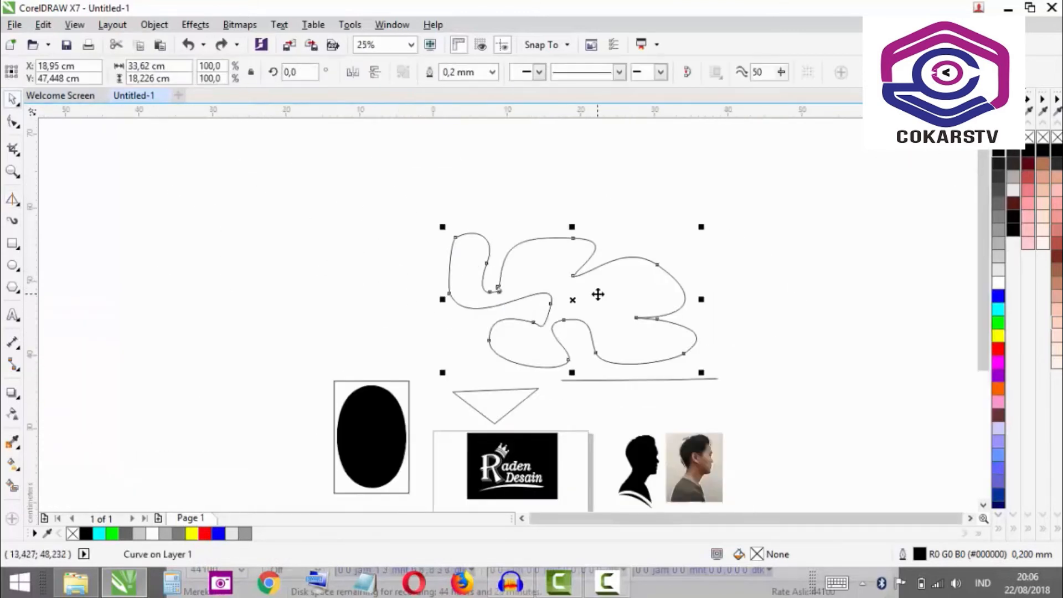
scroll(478, 277, down, 2)
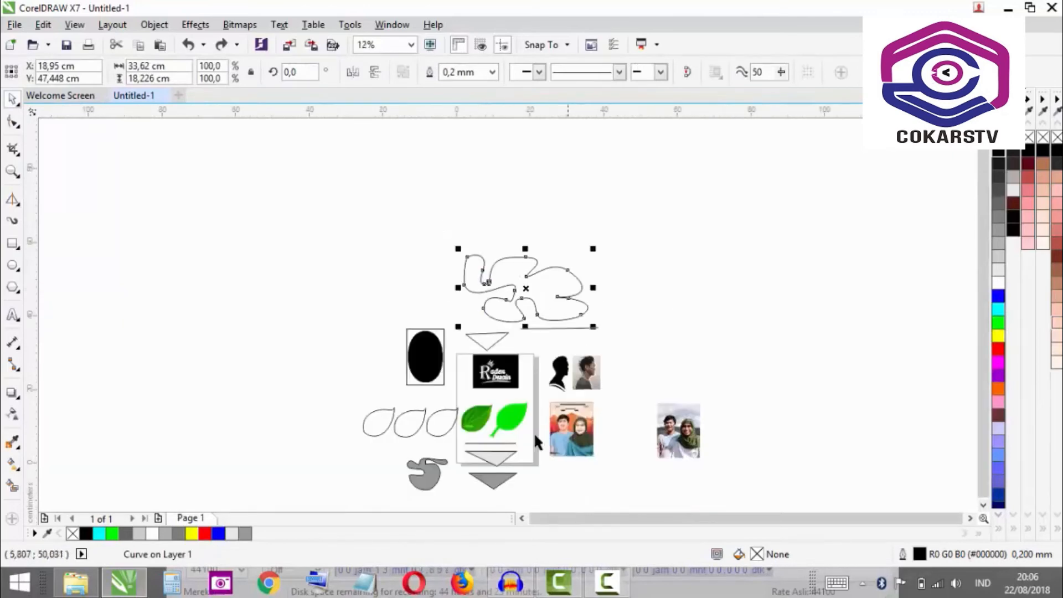
scroll(460, 465, up, 2)
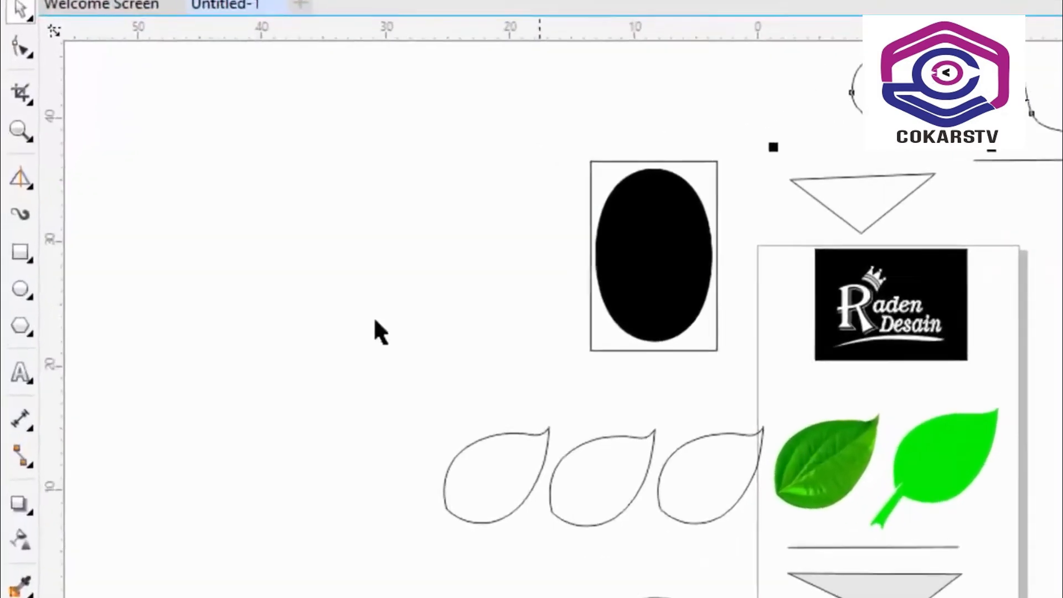
click(26, 183)
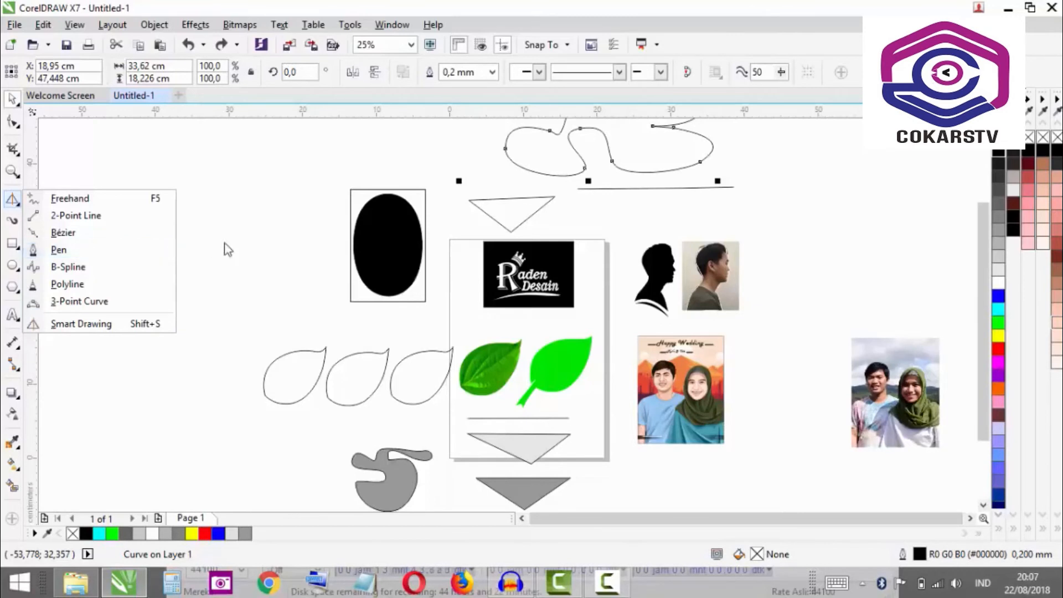
click(237, 249)
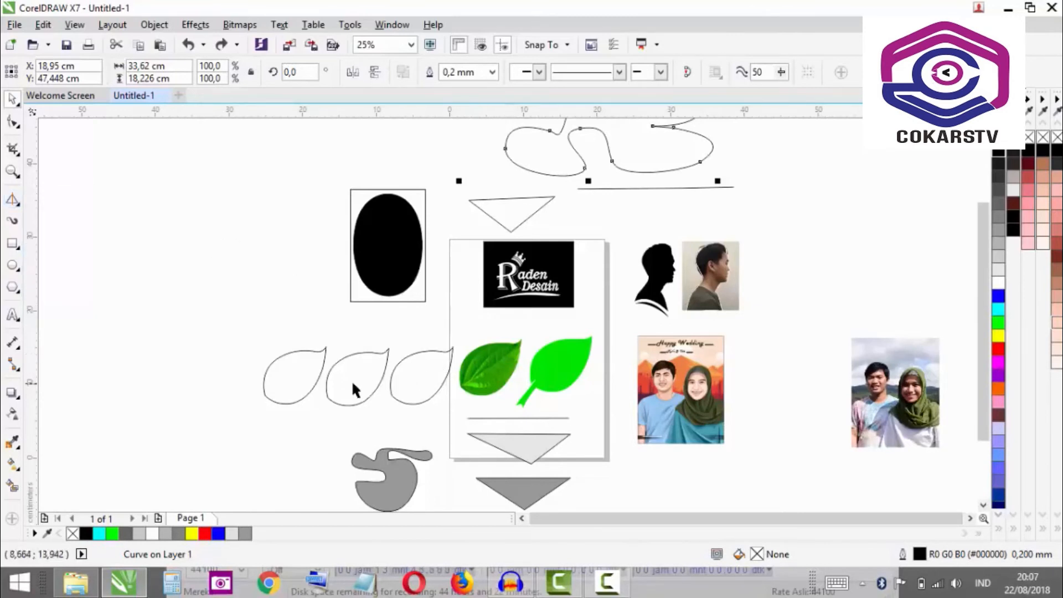
scroll(343, 394, up, 2)
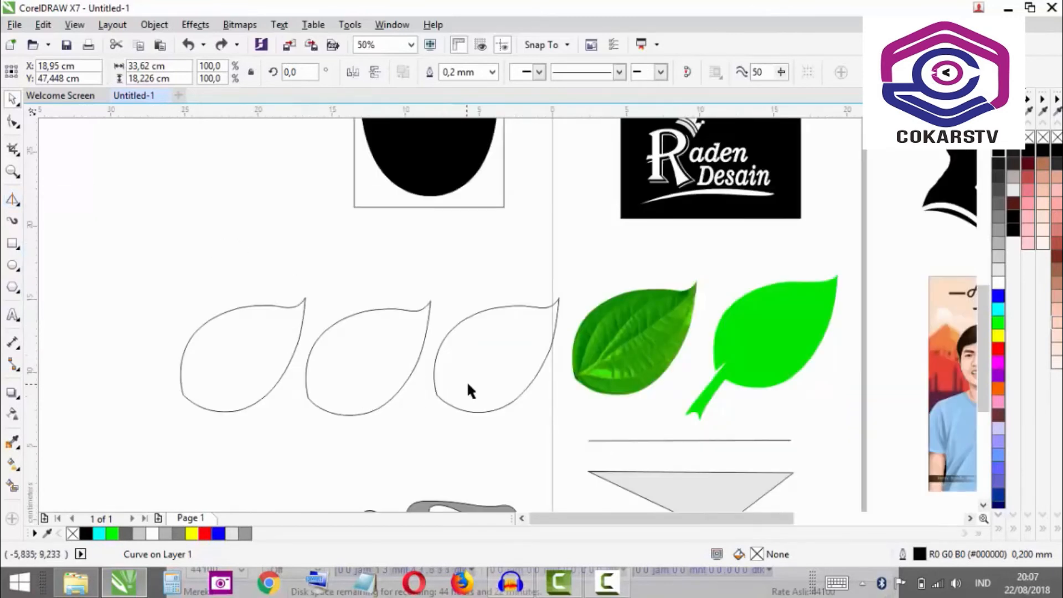
Select the rightmost traced leaf outline and examine the nodes along its upper edge near the tip.
click(486, 376)
scroll(503, 368, up, 2)
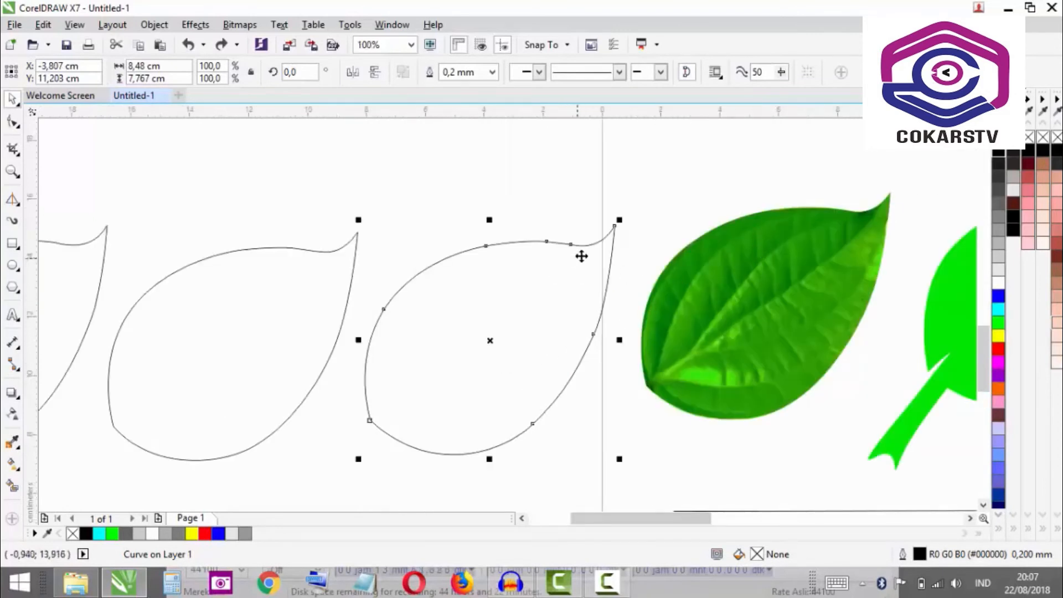
scroll(581, 254, up, 3)
scroll(557, 228, down, 1)
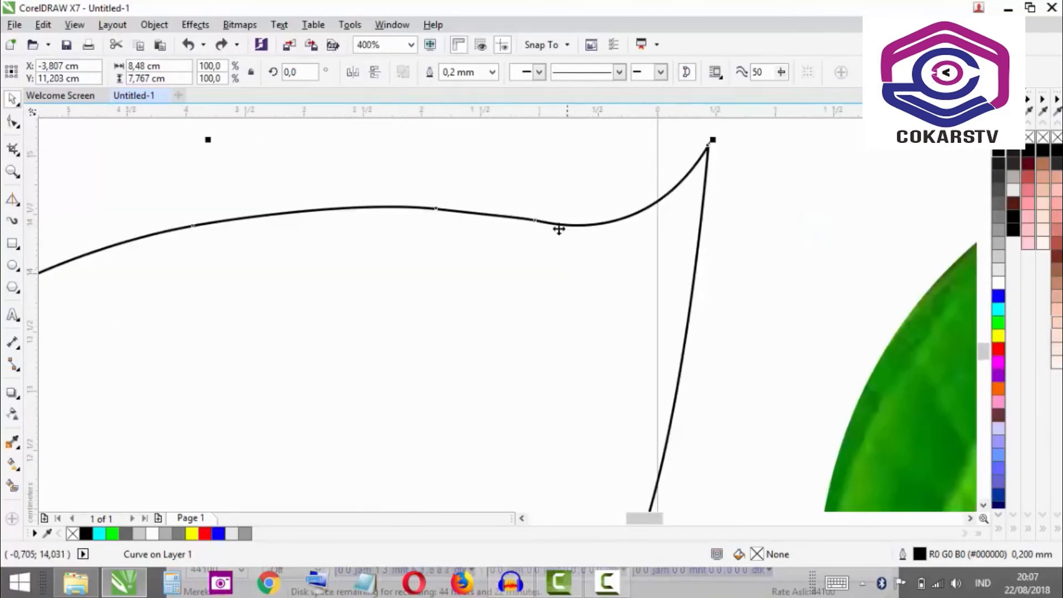
scroll(560, 220, up, 2)
scroll(515, 327, down, 3)
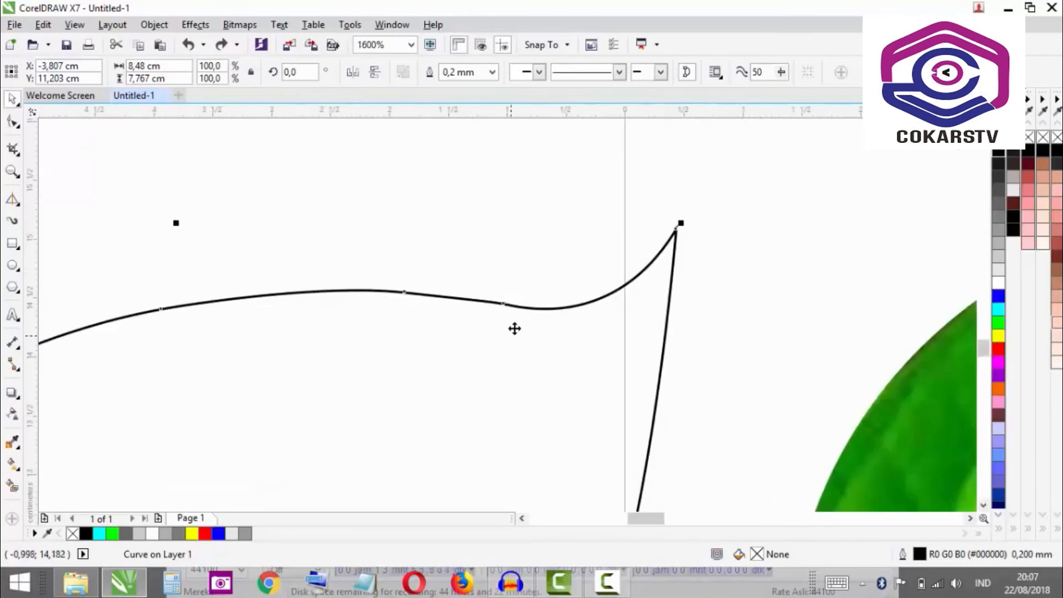
scroll(505, 308, up, 1)
scroll(504, 310, up, 1)
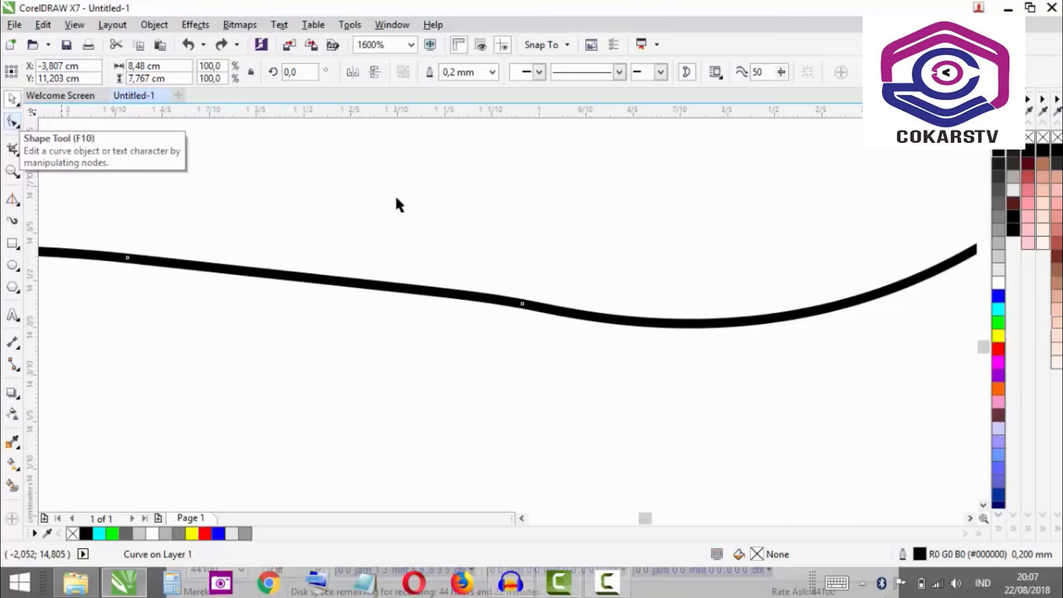
scroll(496, 311, down, 4)
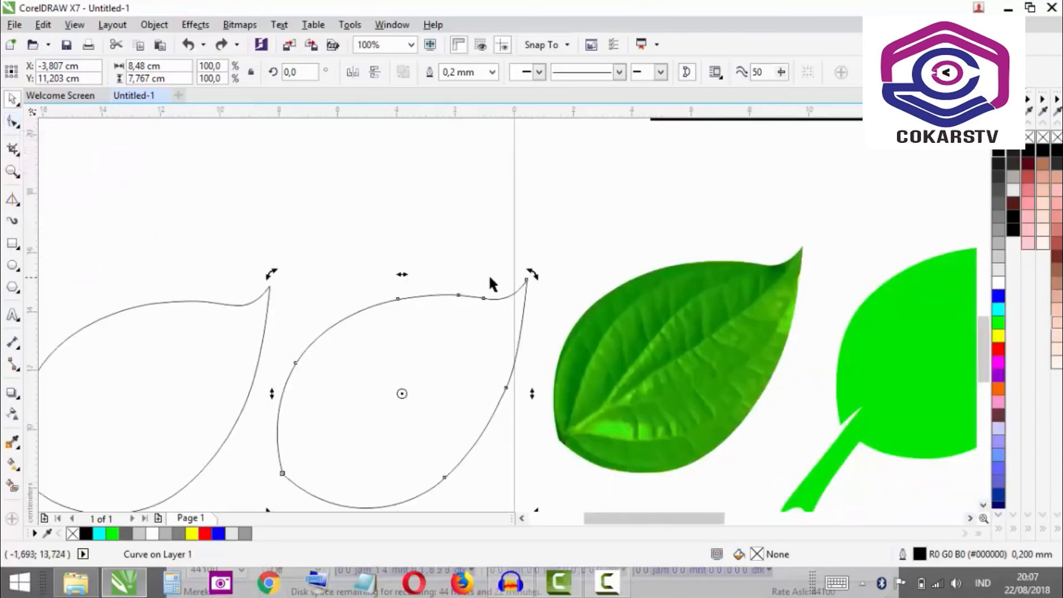
With the Shape tool, adjust the node nearest the tip on the leaf outline's upper edge and delete it to smooth the curve.
scroll(489, 279, up, 2)
click(16, 125)
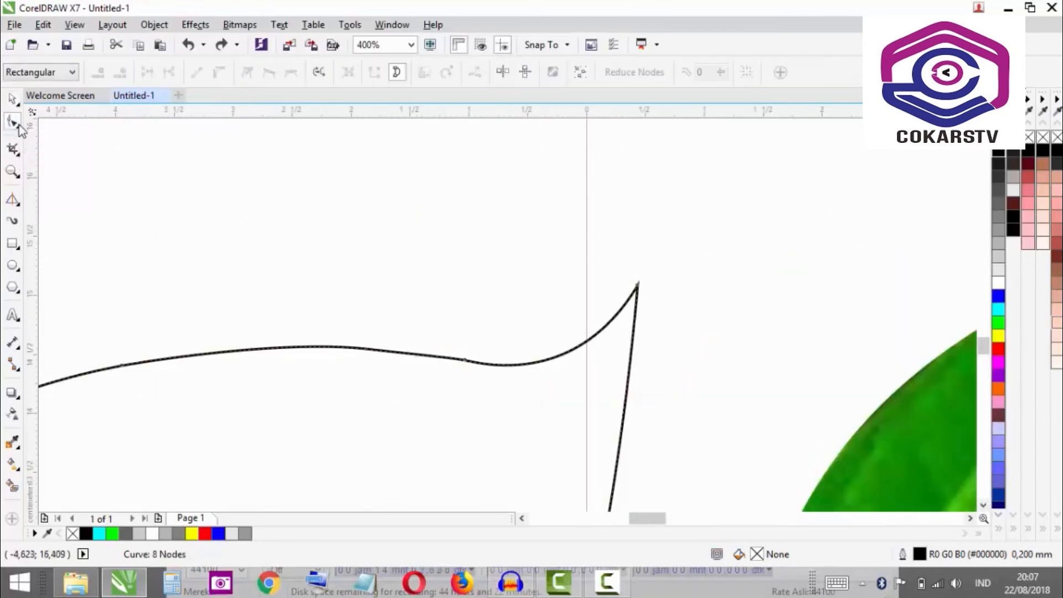
scroll(468, 368, up, 2)
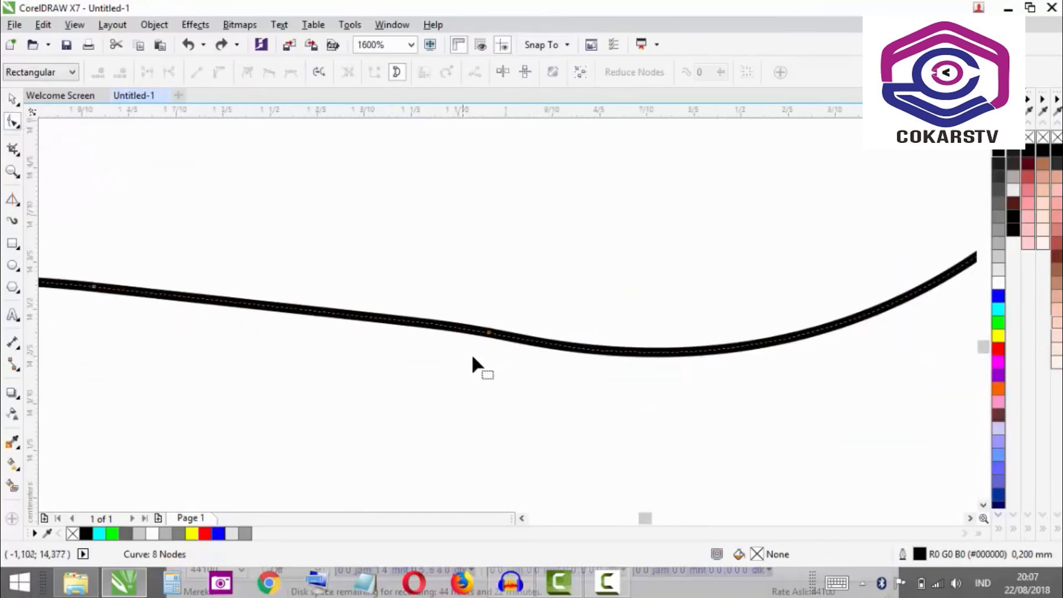
scroll(490, 333, down, 1)
scroll(492, 348, up, 1)
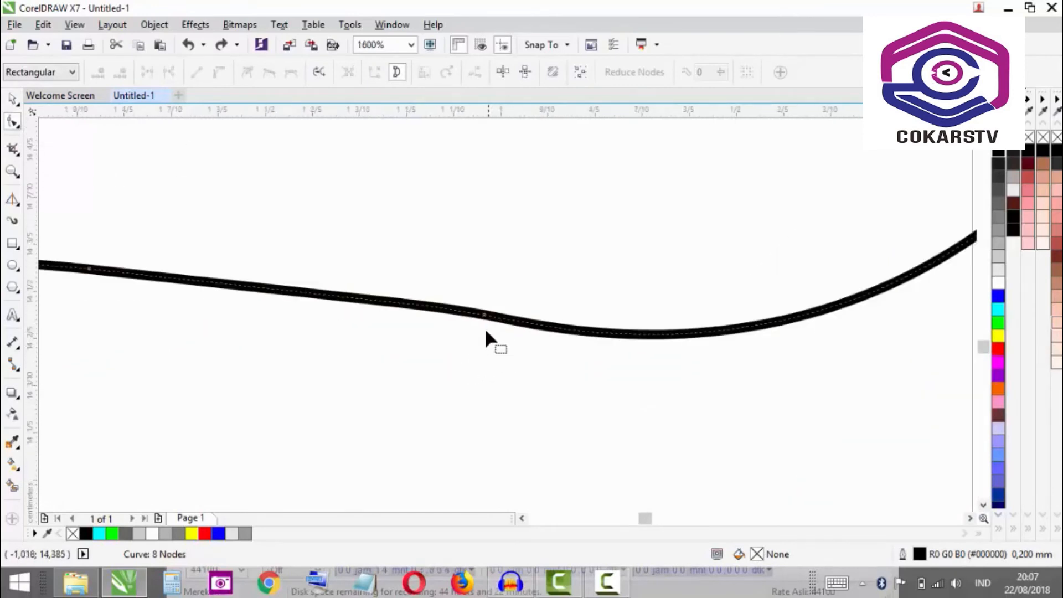
click(484, 315)
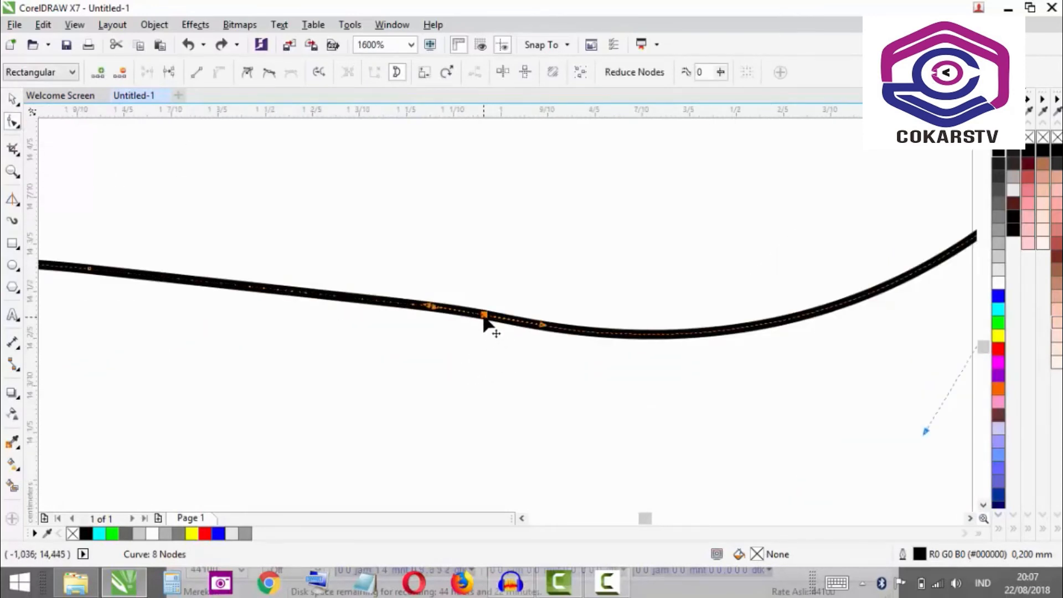
mouse_move(544, 338)
mouse_down()
mouse_move(551, 304)
mouse_move(540, 342)
mouse_move(555, 314)
mouse_move(554, 335)
mouse_up()
scroll(554, 332, down, 1)
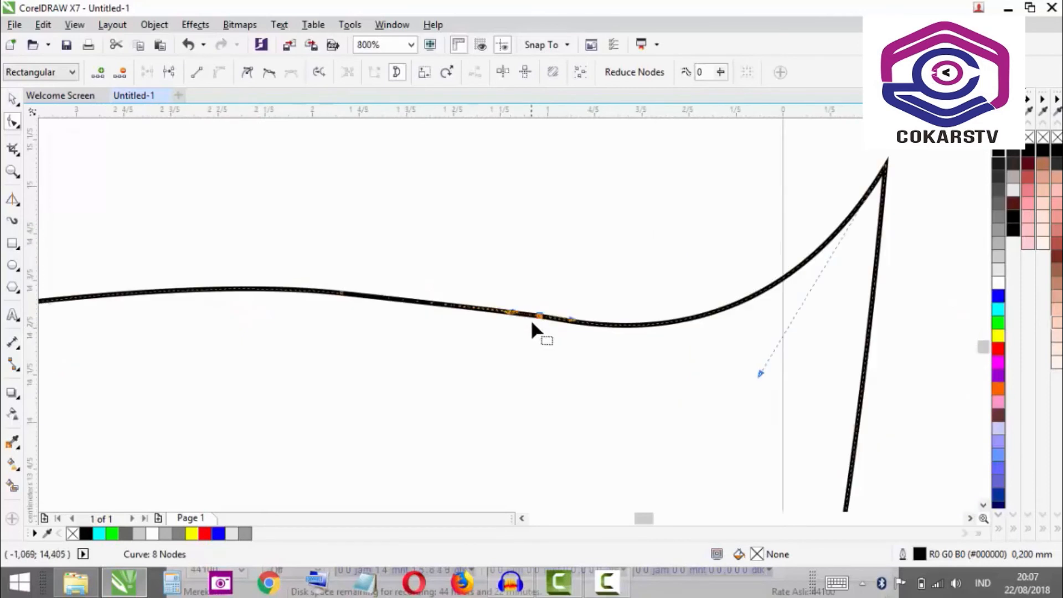
scroll(532, 324, up, 1)
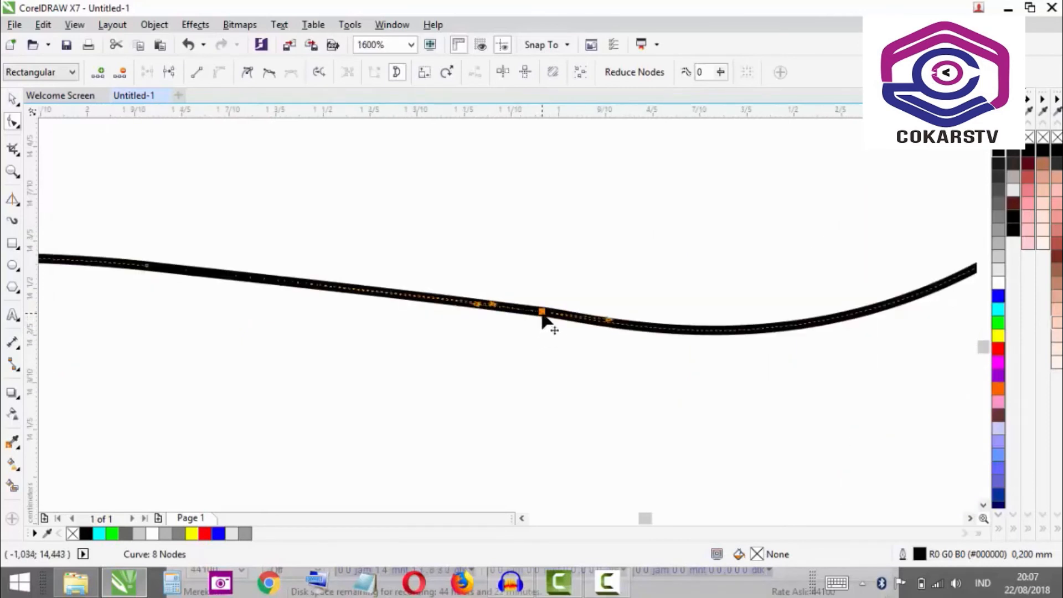
key(Delete)
scroll(588, 332, down, 2)
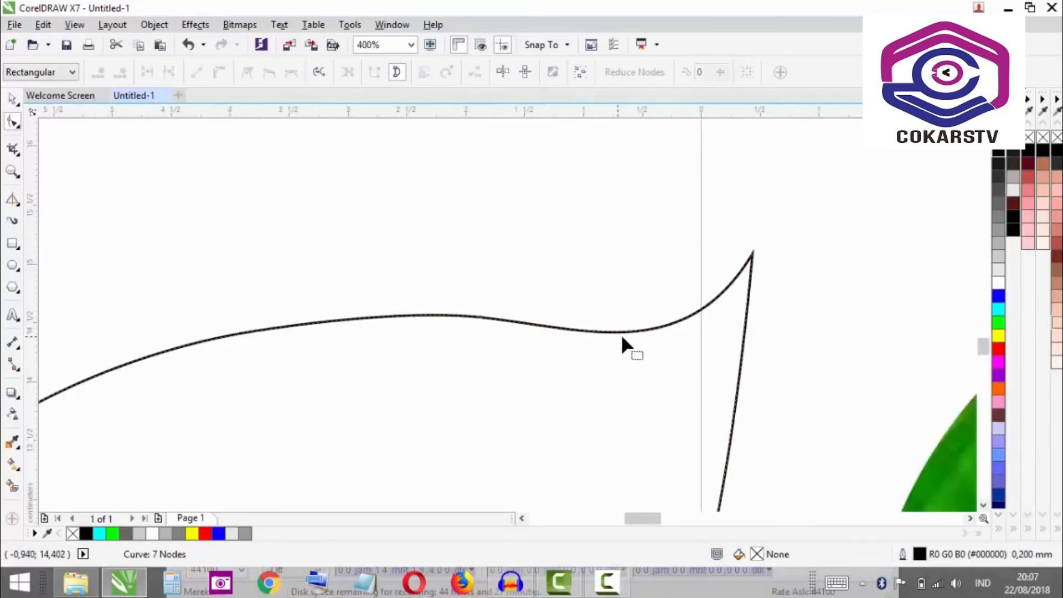
Try to delete the next node along the upper edge of the leaf outline, and undo that deletion.
scroll(482, 324, up, 1)
click(503, 313)
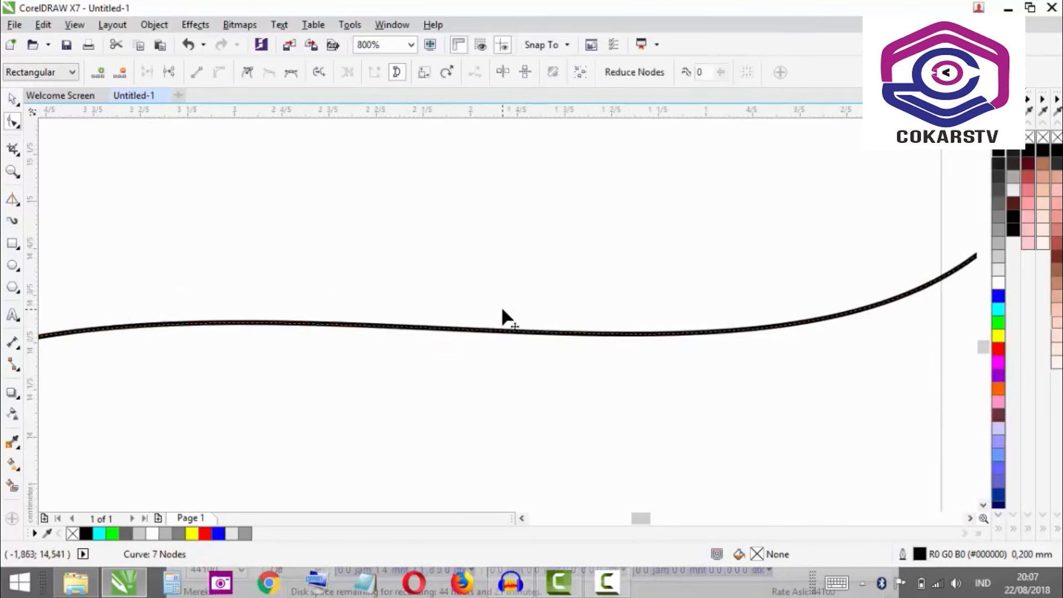
key(Delete)
scroll(506, 318, down, 3)
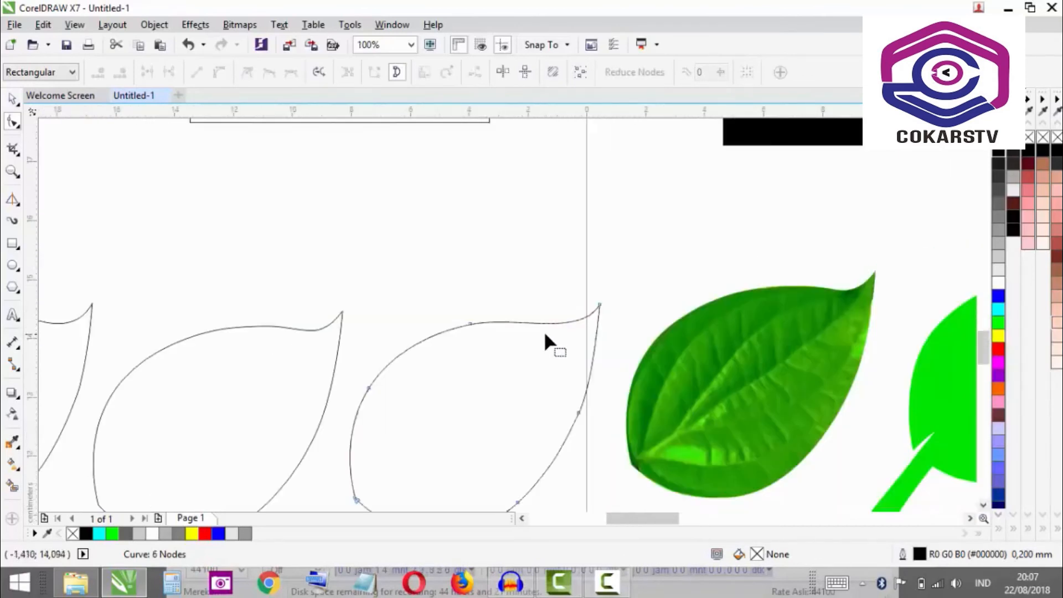
scroll(545, 332, up, 1)
scroll(549, 311, down, 1)
scroll(552, 314, up, 1)
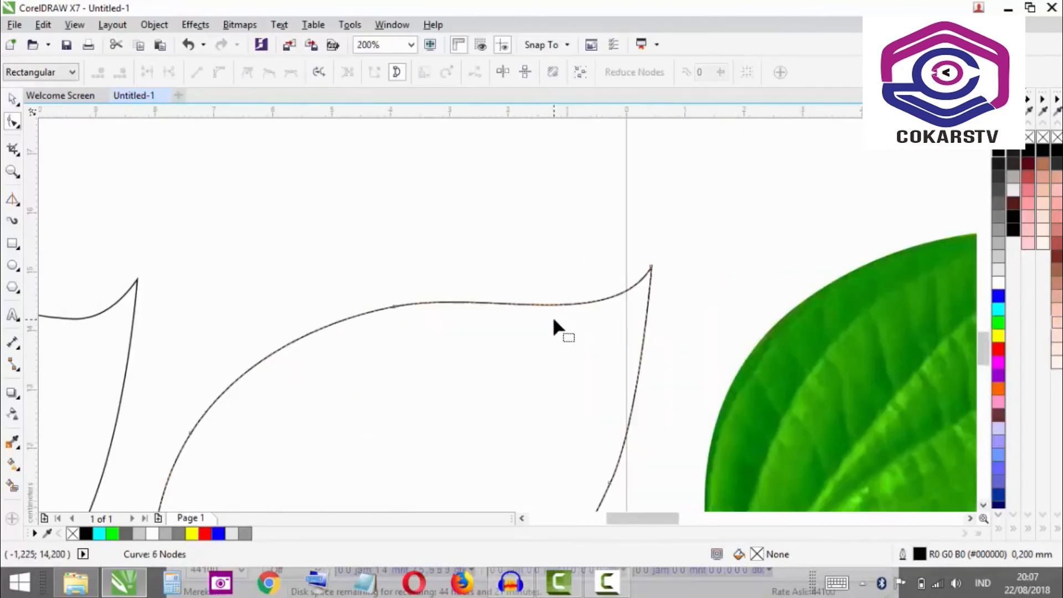
key(ctrl+z)
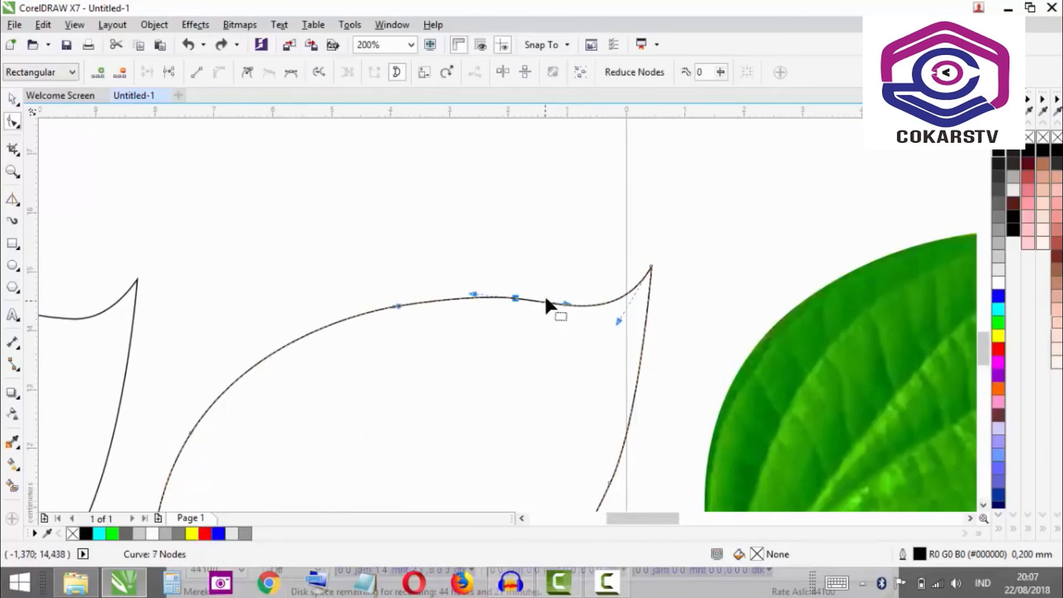
Fill all three traced leaf outlines with bright green and deselect them.
scroll(593, 281, up, 1)
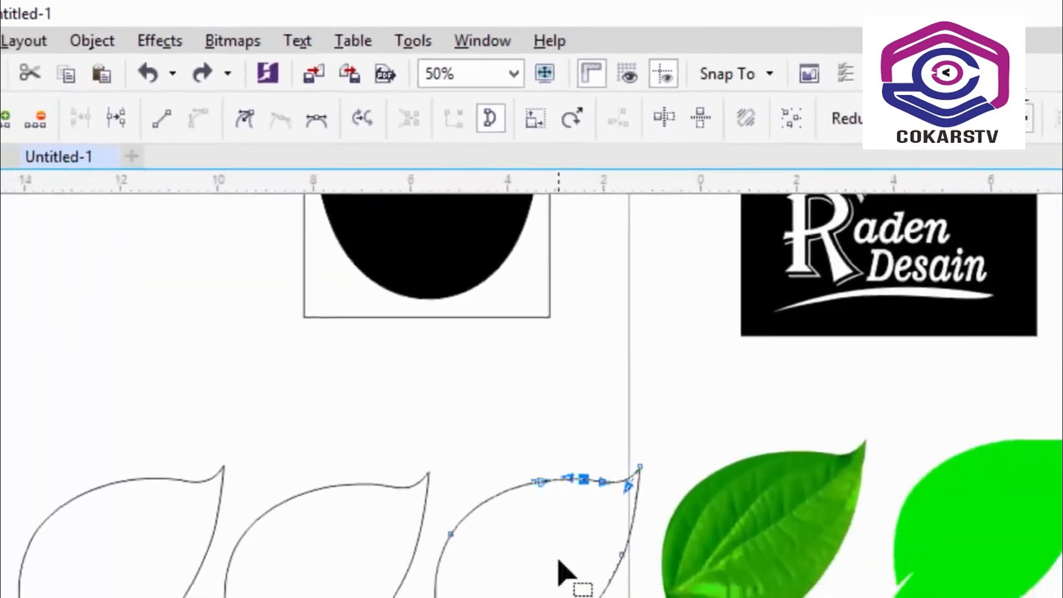
scroll(681, 597, up, 2)
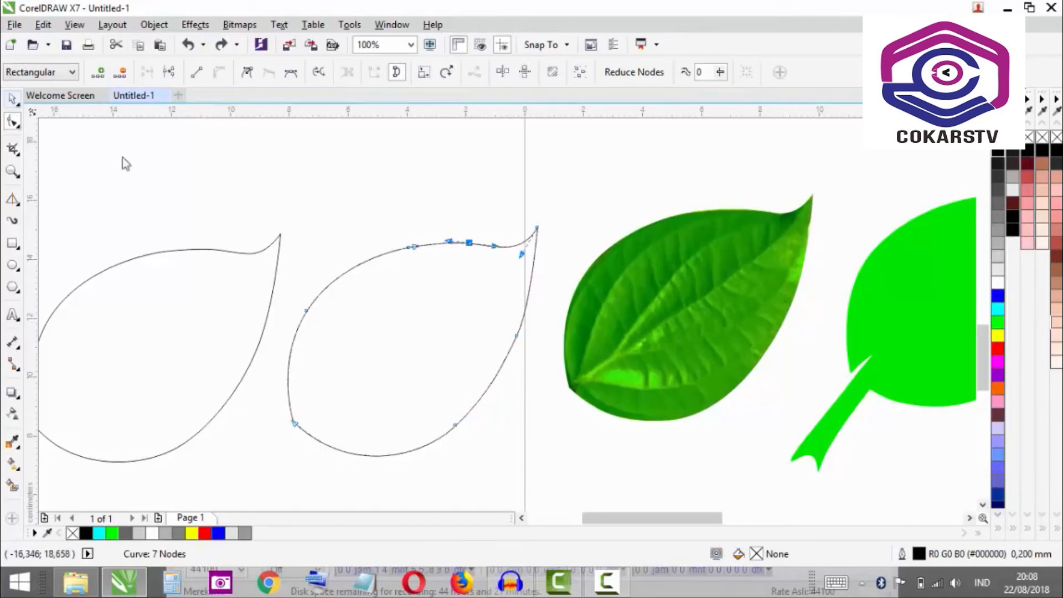
scroll(490, 335, down, 1)
key(space)
click(459, 334)
click(345, 329)
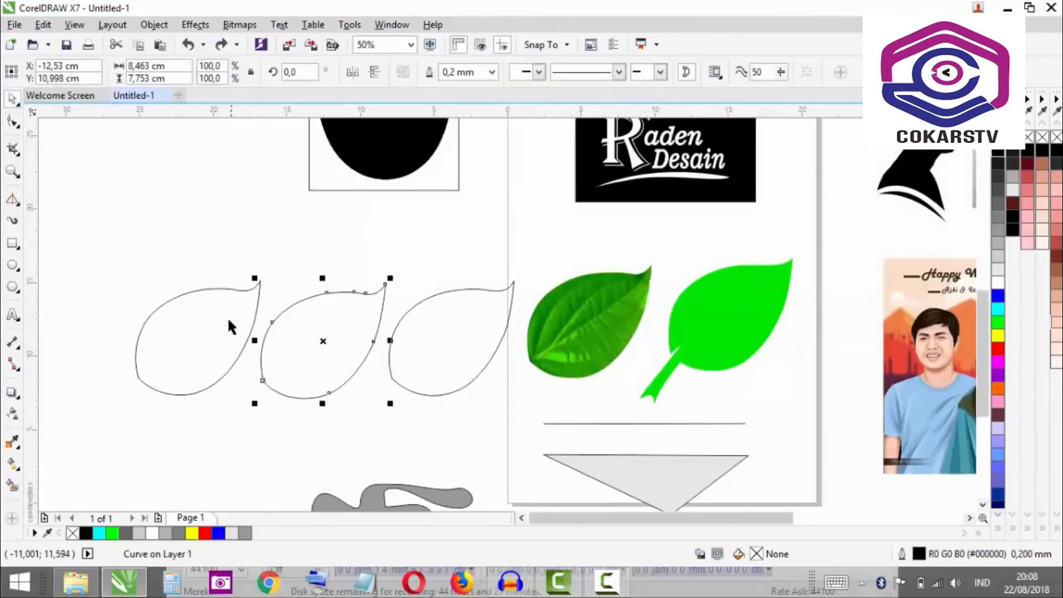
shift+click(231, 326)
click(996, 321)
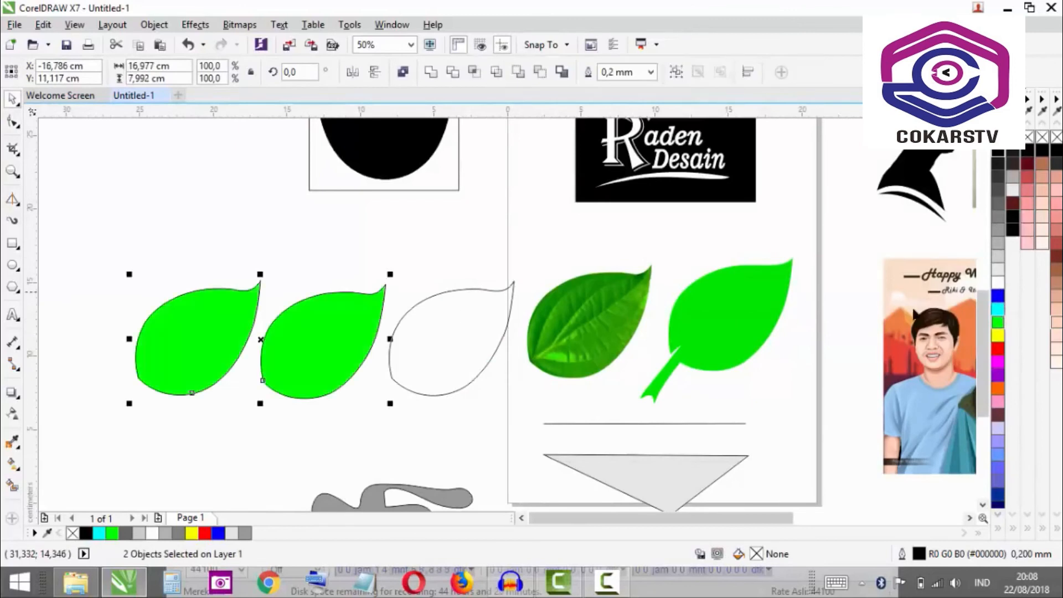
click(501, 318)
click(997, 321)
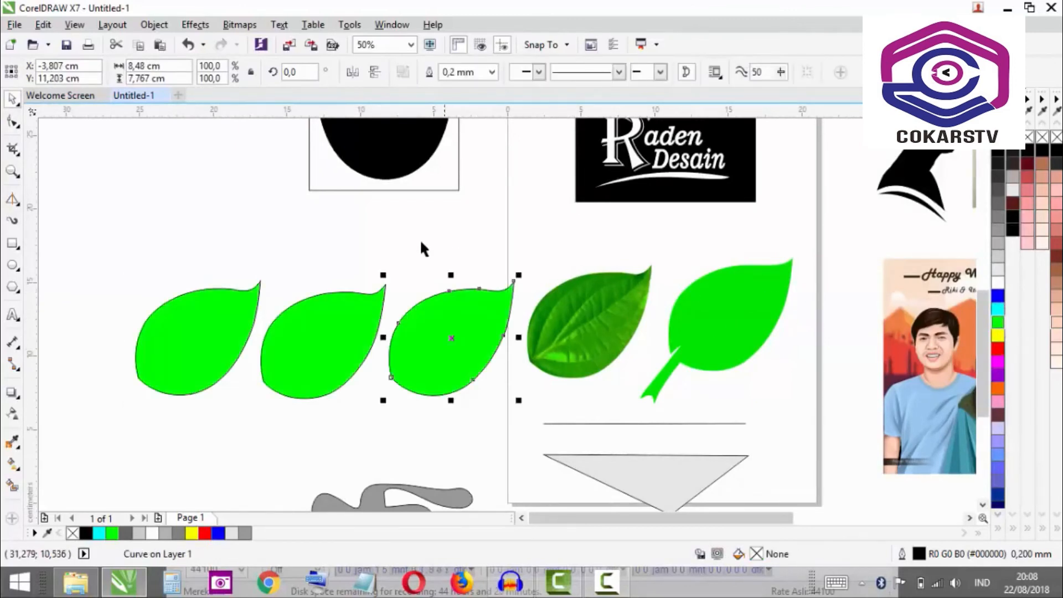
click(486, 277)
Draw the stem's curved sides and notched lower end with 3-Point Curve at the rightmost traced leaf's base, about 3.2 × 4.0 cm.
scroll(475, 335, up, 1)
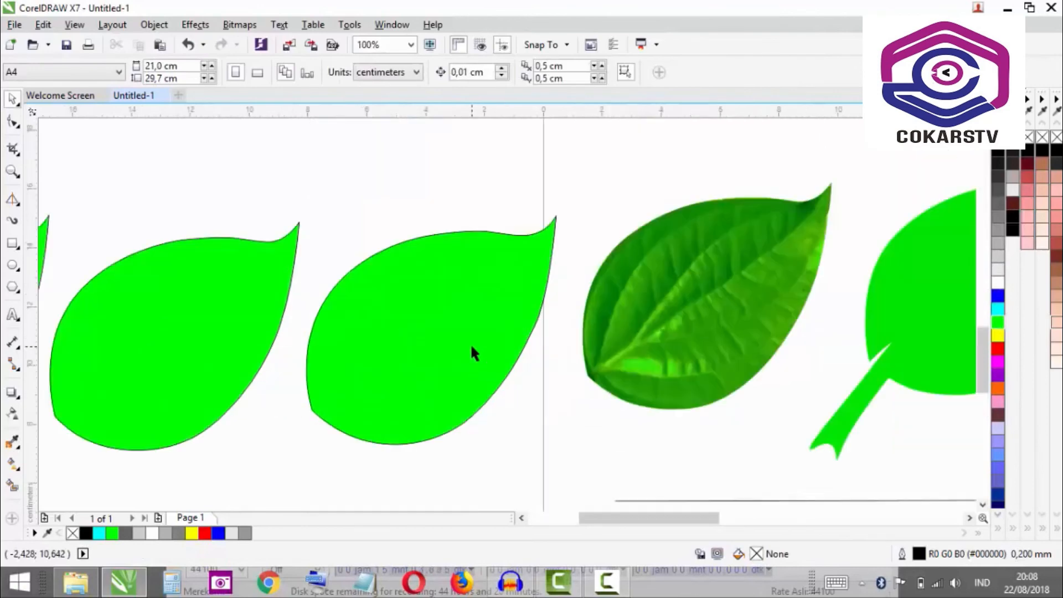
scroll(416, 281, down, 1)
scroll(415, 338, up, 1)
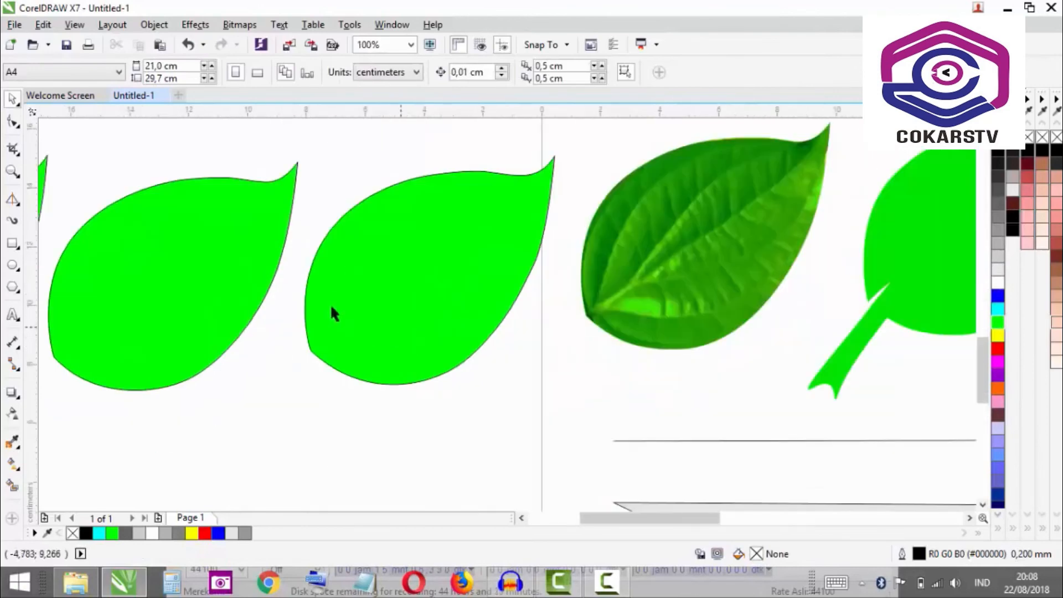
click(19, 203)
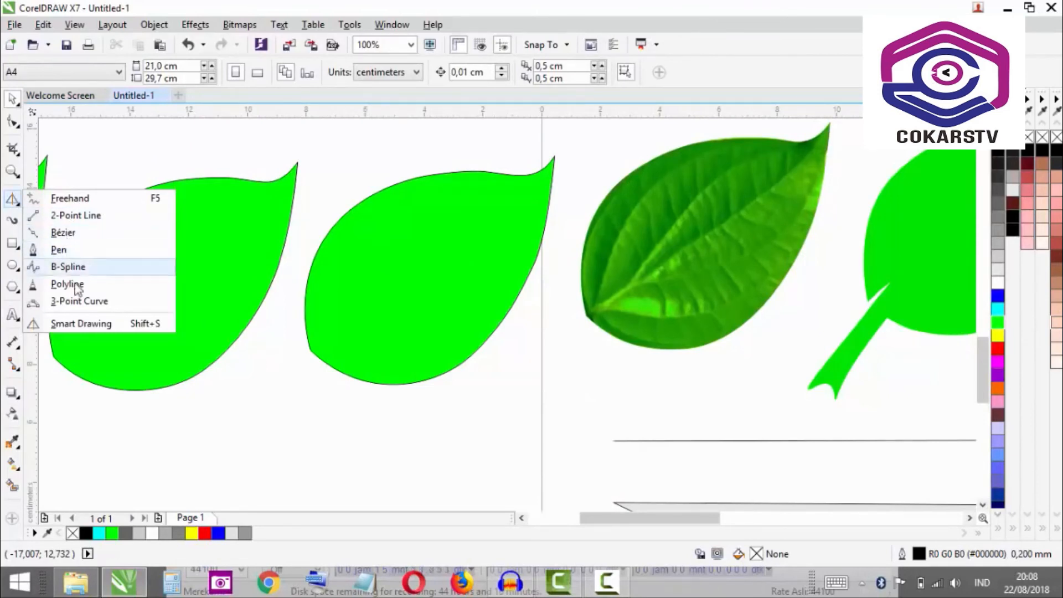
click(81, 302)
scroll(318, 374, up, 2)
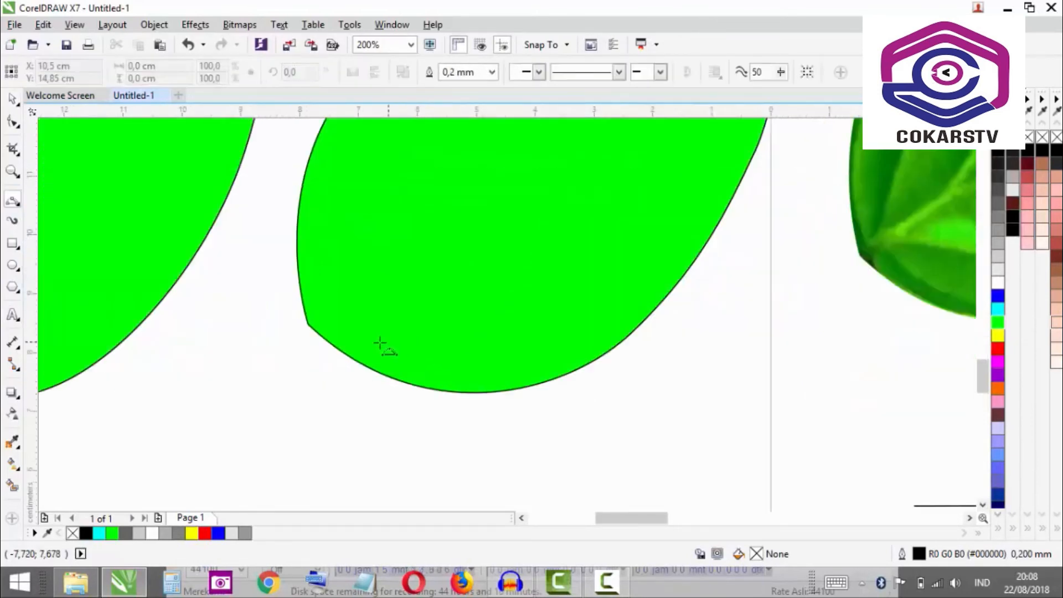
scroll(382, 341, down, 2)
drag(389, 326, 350, 325)
click(350, 365)
key(ctrl+z)
click(305, 430)
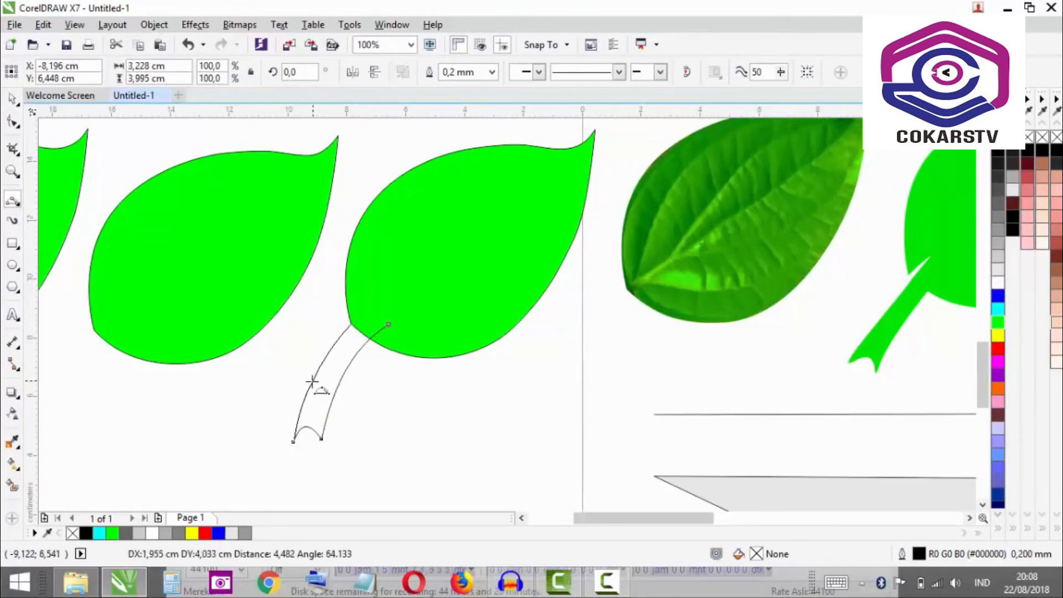
click(308, 380)
Close the stem outline inside the leaf with an arched 3-Point Curve spanning about 1.3 cm.
scroll(355, 314, up, 2)
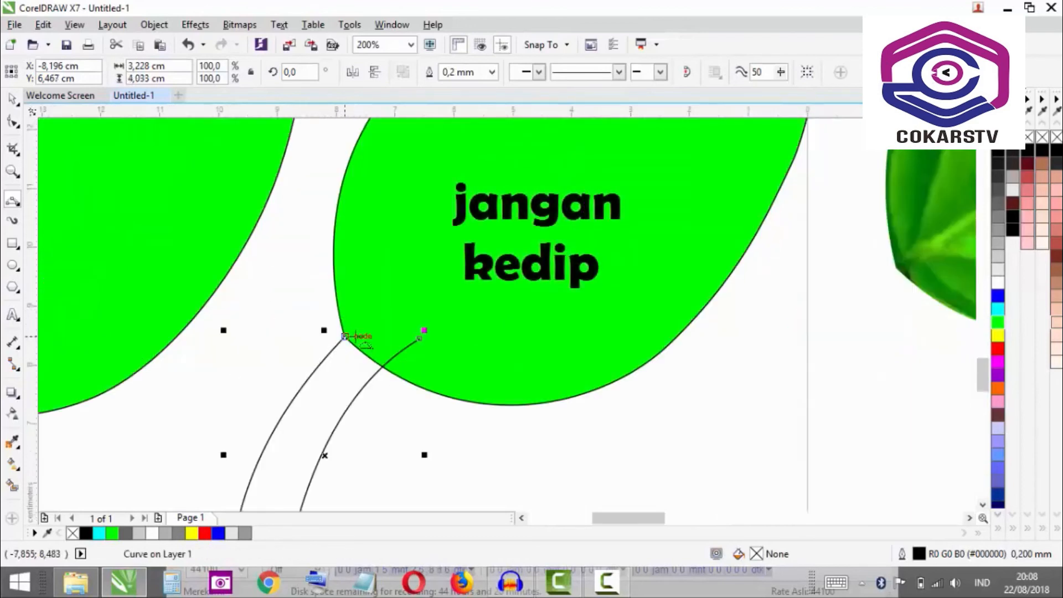
drag(344, 336, 419, 339)
click(408, 306)
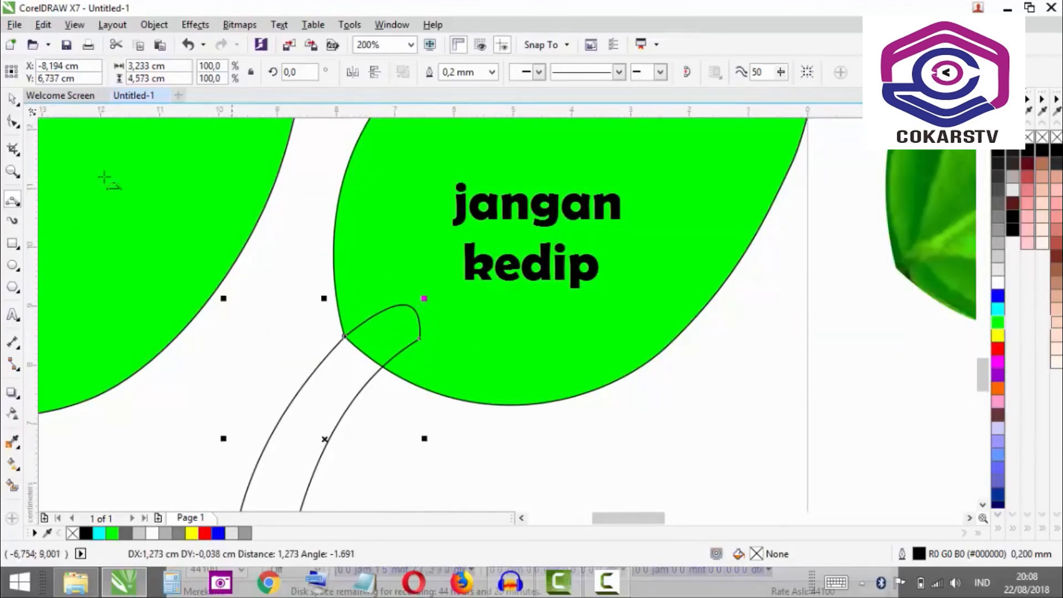
Weld the stem outline to the rightmost traced leaf and deselect the result.
click(14, 99)
shift+click(413, 229)
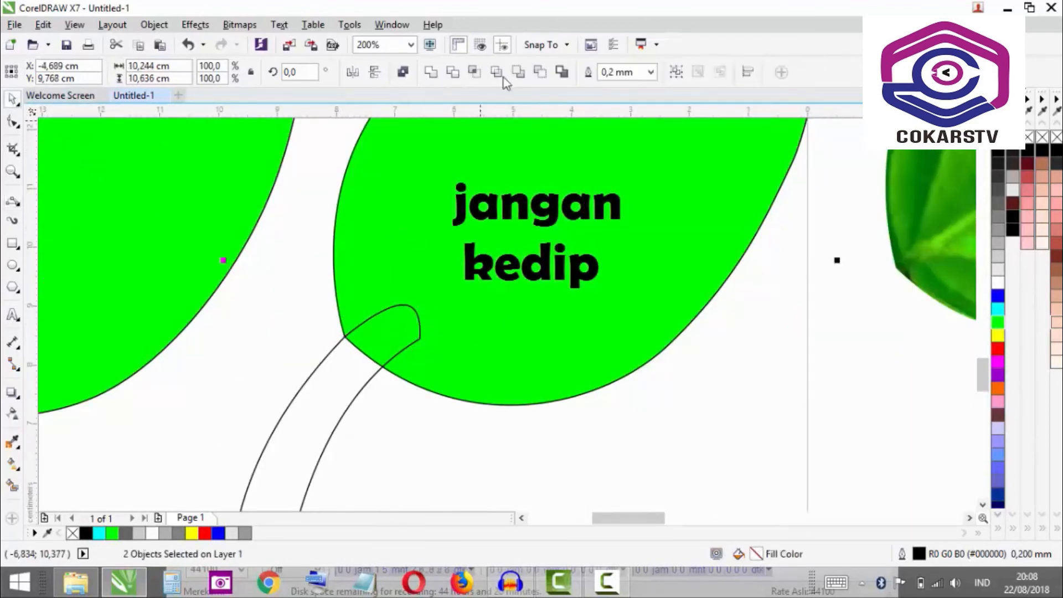
click(435, 73)
key(Escape)
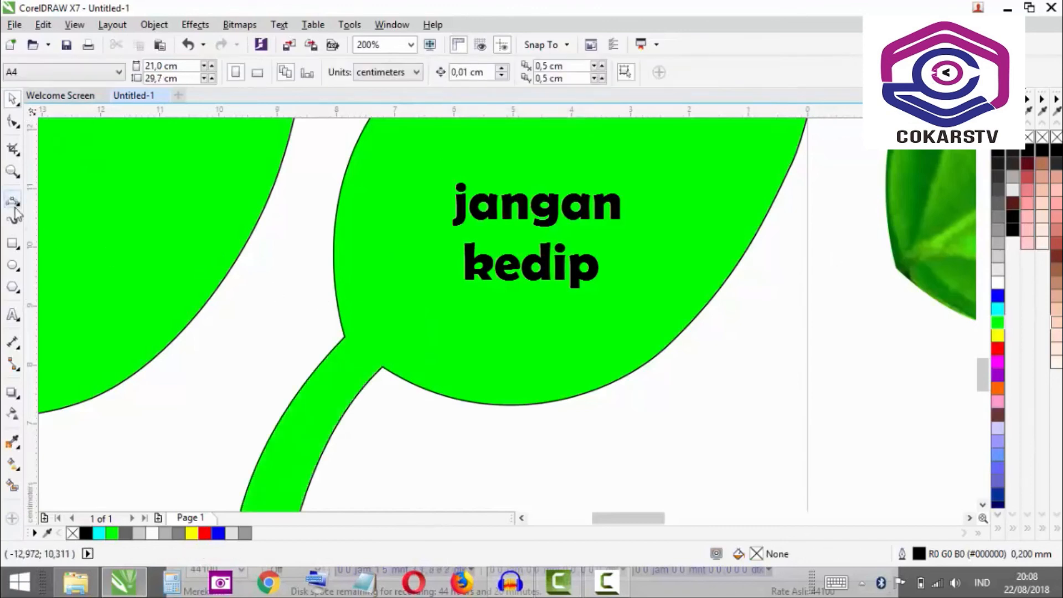
Draw a closed, narrow sickle shape about 1.7 × 1.5 cm with 3-Point Curve across the junction of stem and leaf's left edge.
click(13, 202)
drag(344, 336, 303, 363)
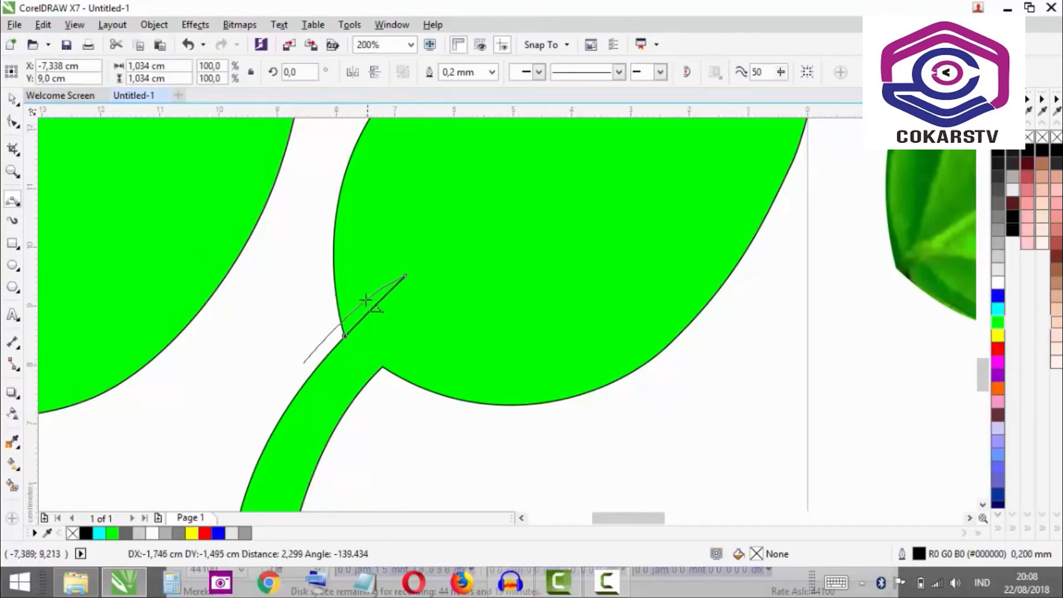
click(354, 302)
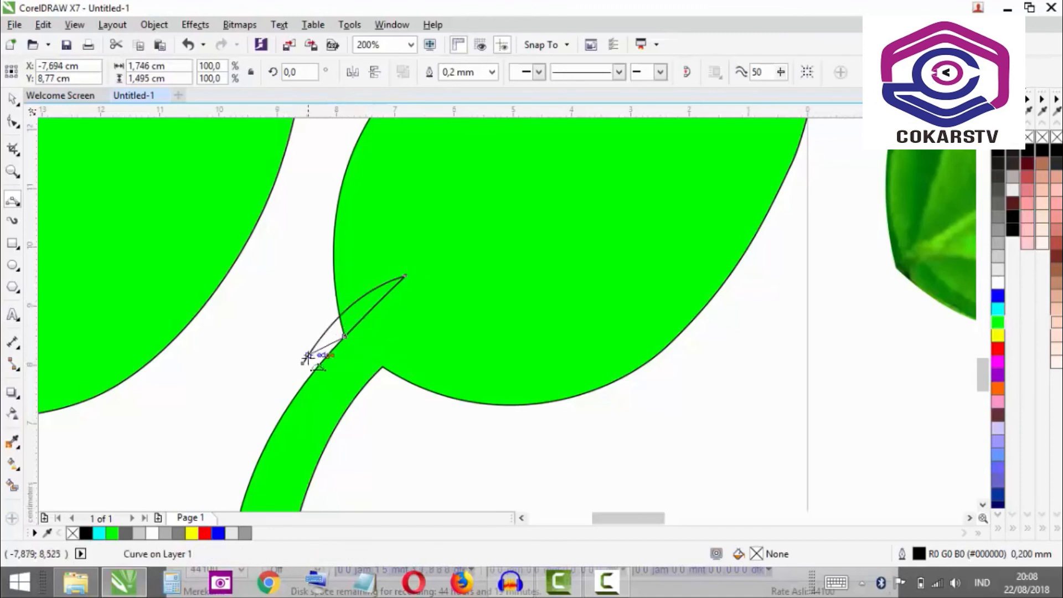
Trim the leaf with the sickle shape to cut a notch beside the stem, and delete the sickle shape.
key(space)
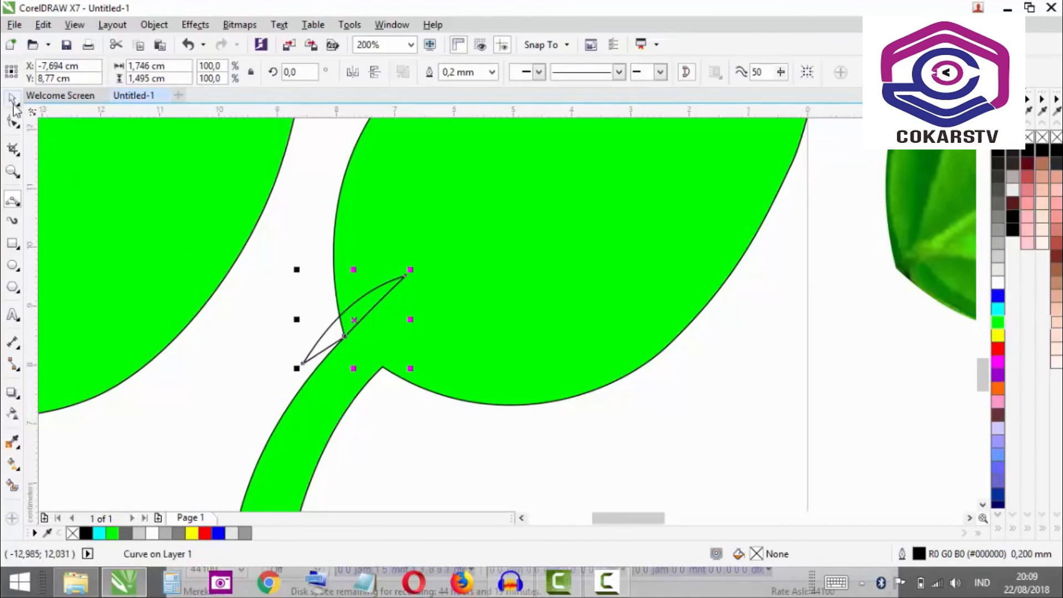
shift+click(511, 208)
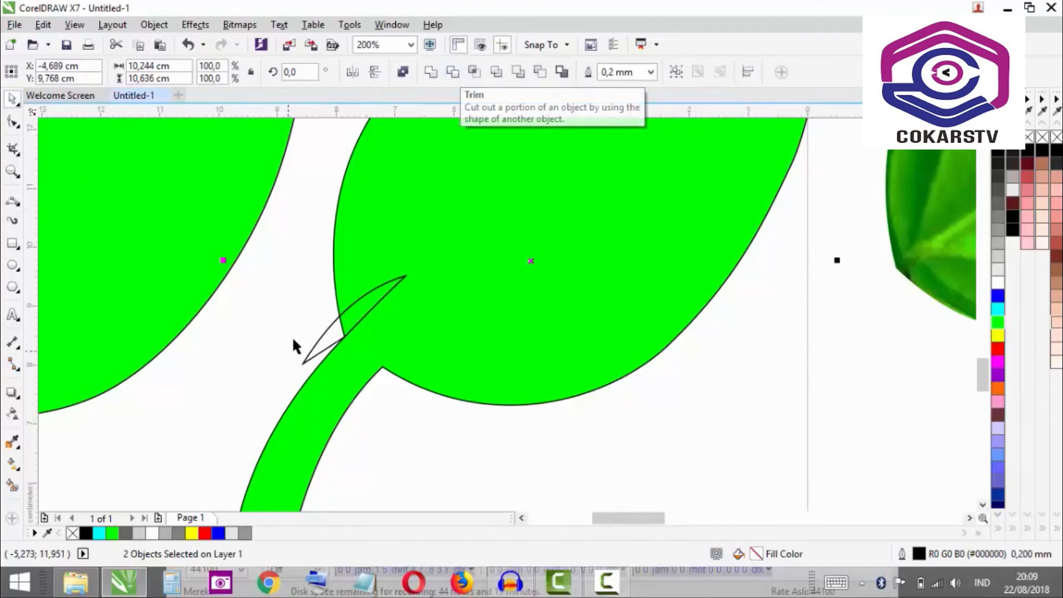
click(315, 352)
key(Delete)
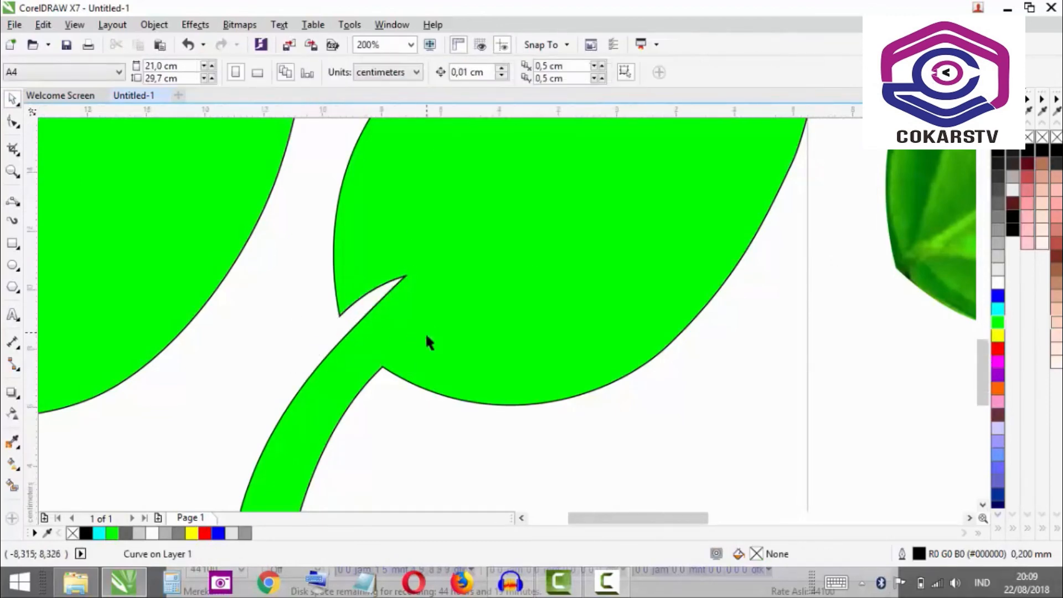
Remove the outline from the green leaf with the notched stem and deselect it.
scroll(427, 340, down, 2)
scroll(450, 339, up, 1)
click(455, 315)
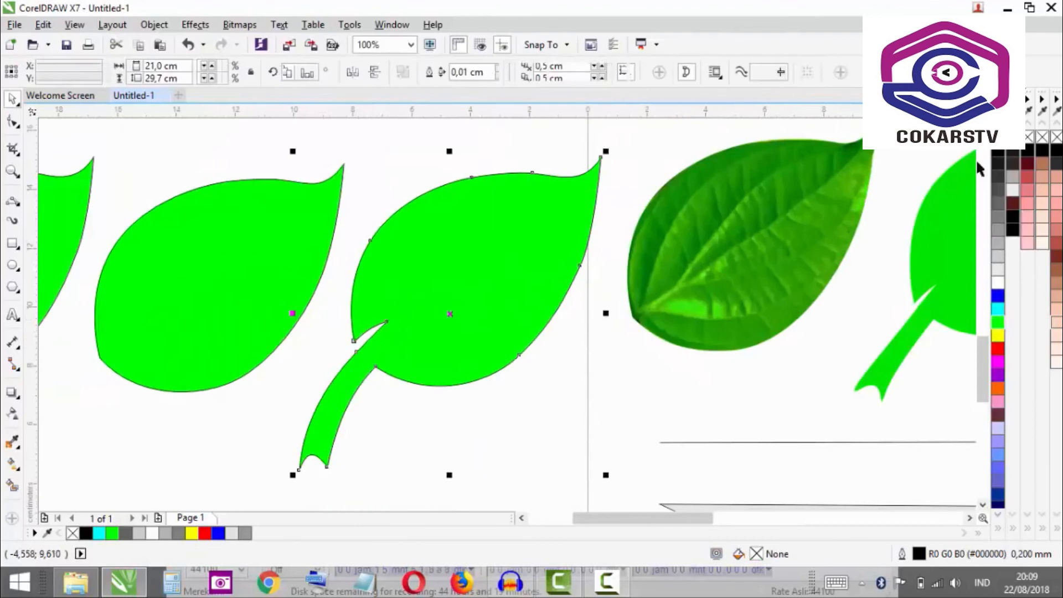
right_click(997, 136)
click(518, 156)
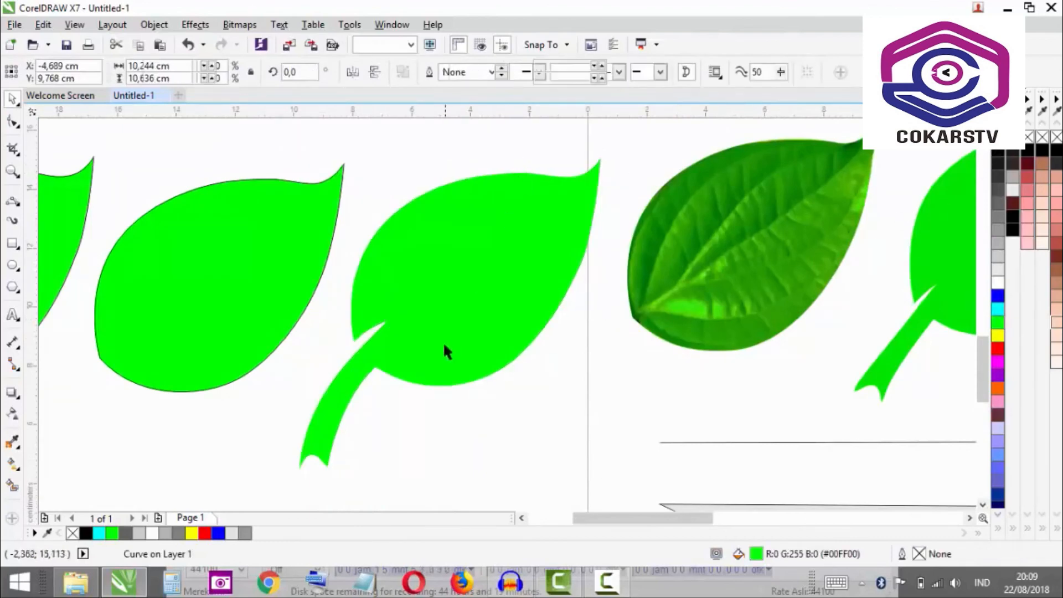
scroll(445, 342, down, 2)
scroll(461, 320, up, 1)
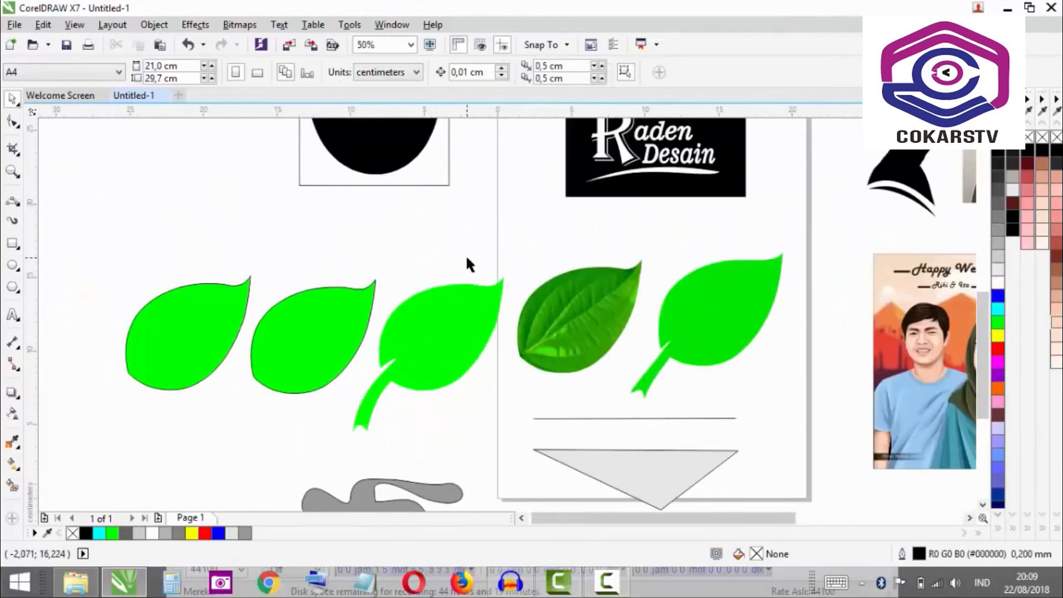
scroll(402, 360, up, 1)
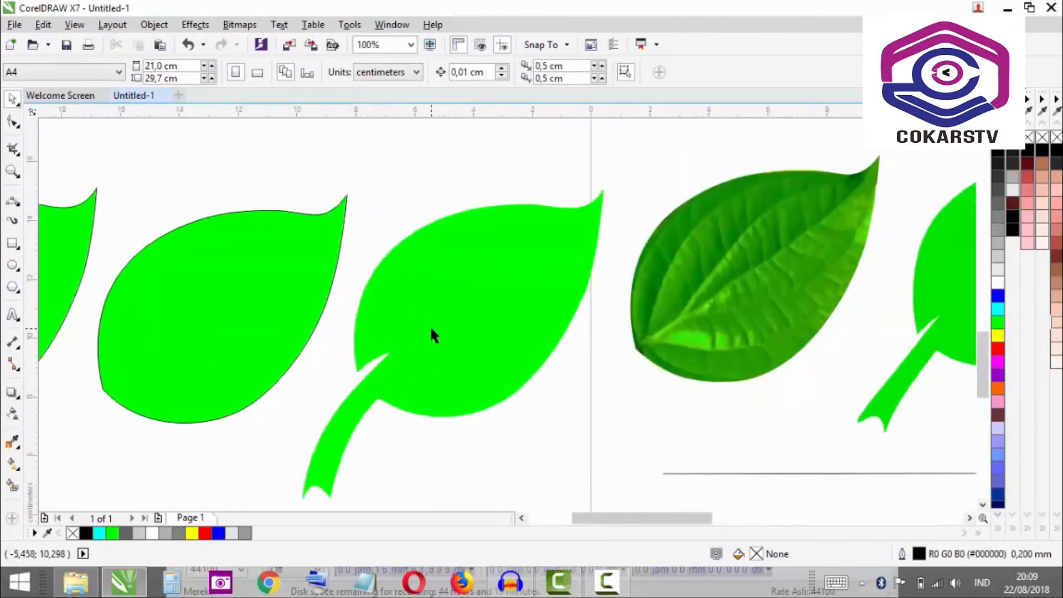
click(452, 288)
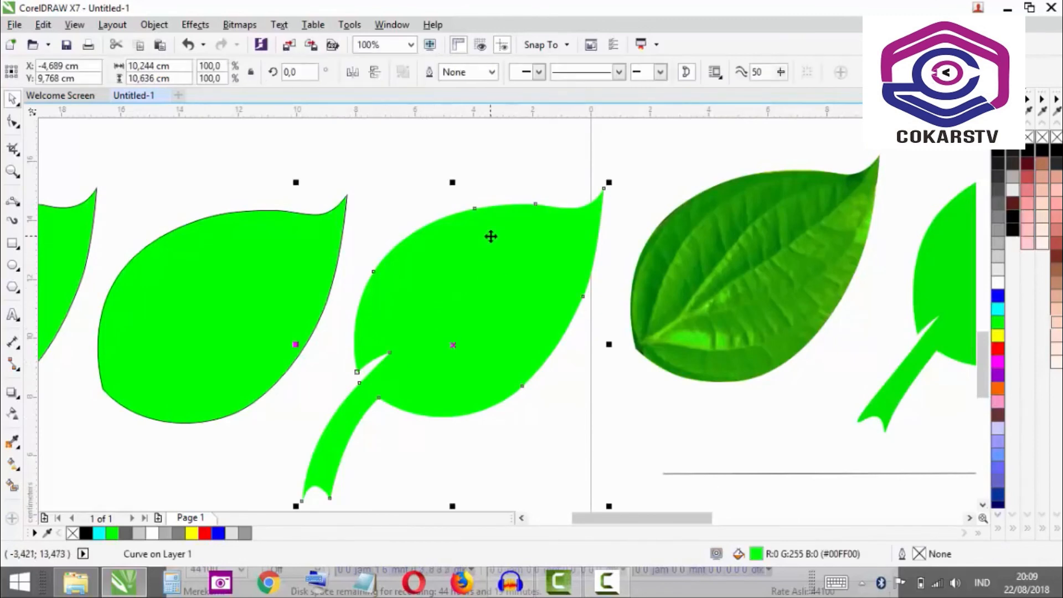
click(472, 182)
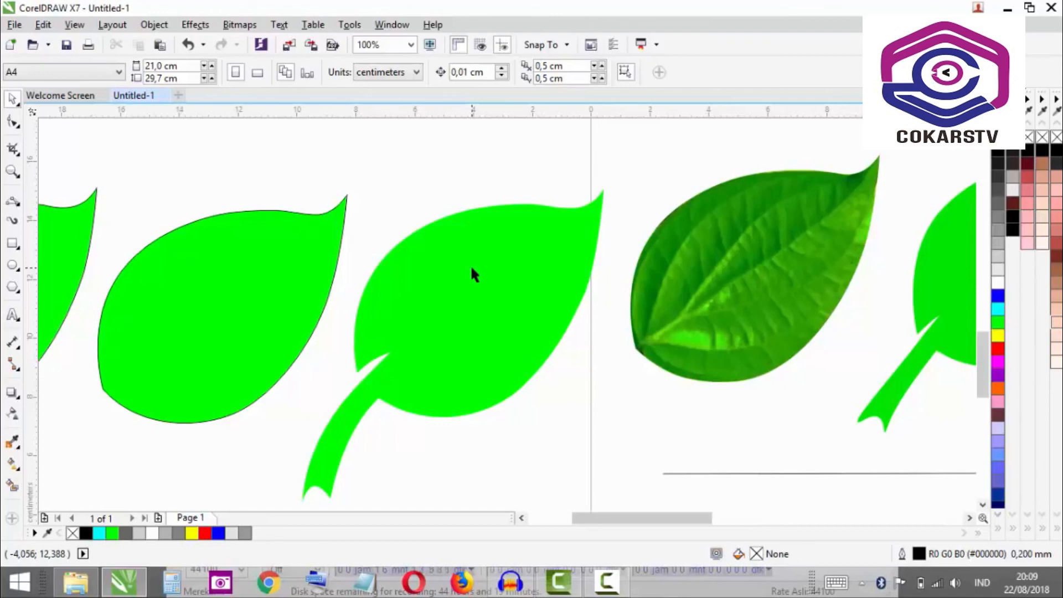
click(467, 269)
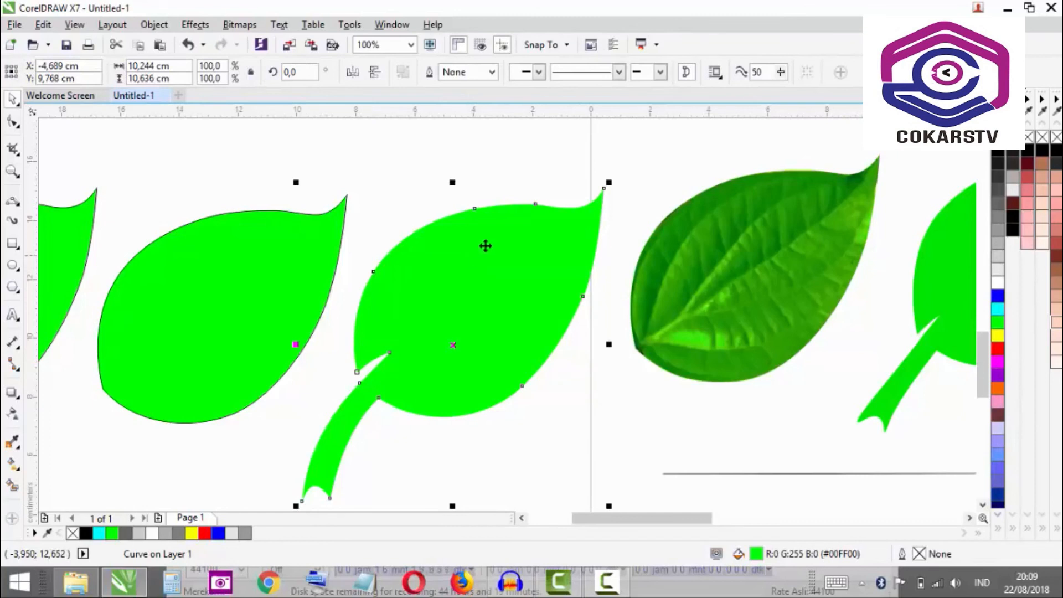
click(497, 175)
Select the outlined leaf beside the stemmed leaf together with the stemmed leaf.
click(220, 321)
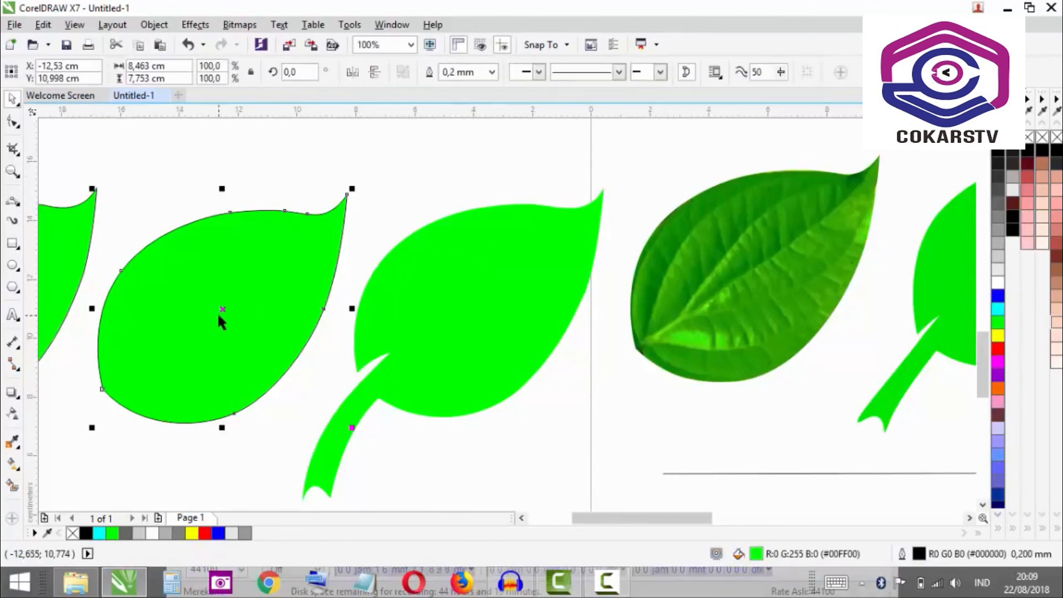
shift+click(431, 299)
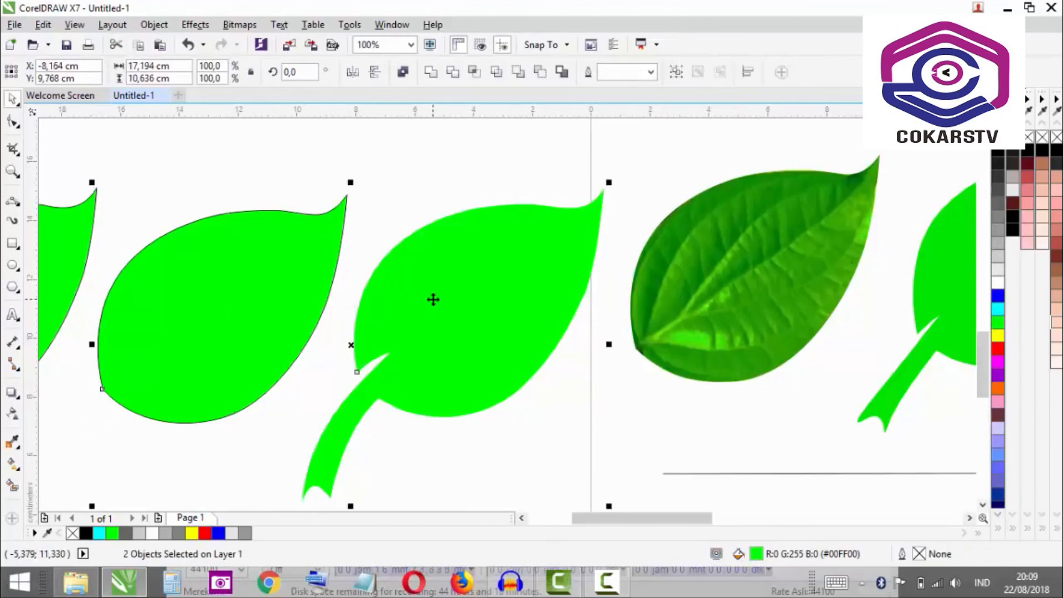
scroll(406, 293, down, 1)
scroll(358, 307, up, 1)
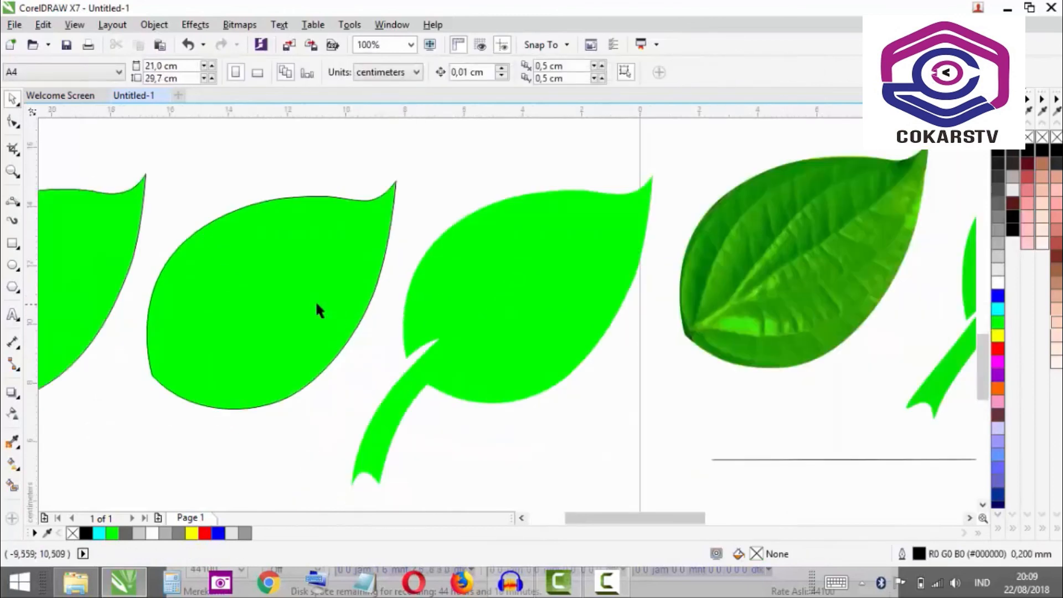
click(316, 304)
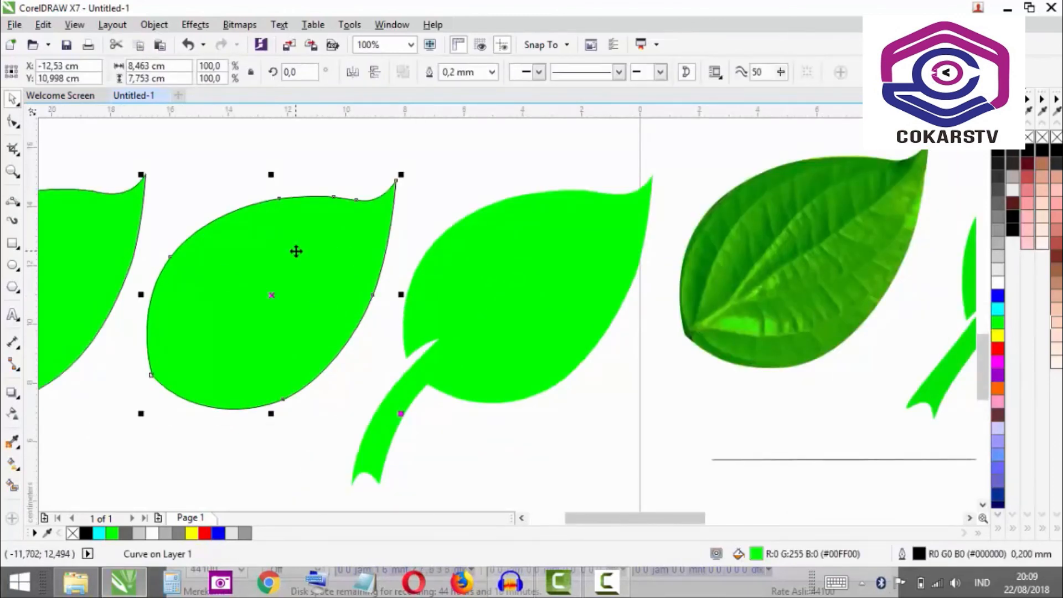
shift+click(521, 280)
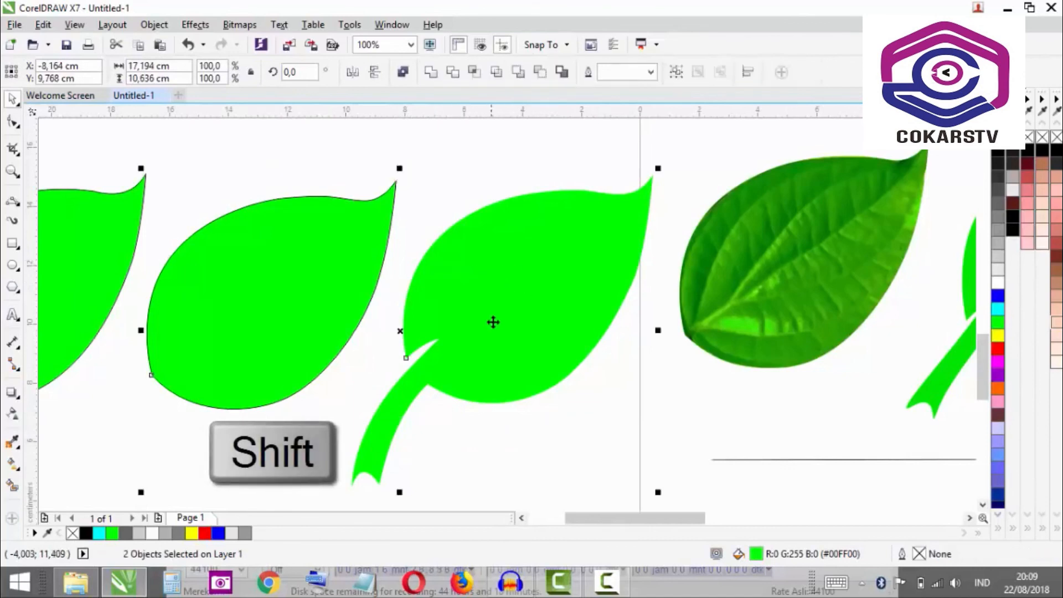
scroll(495, 319, down, 1)
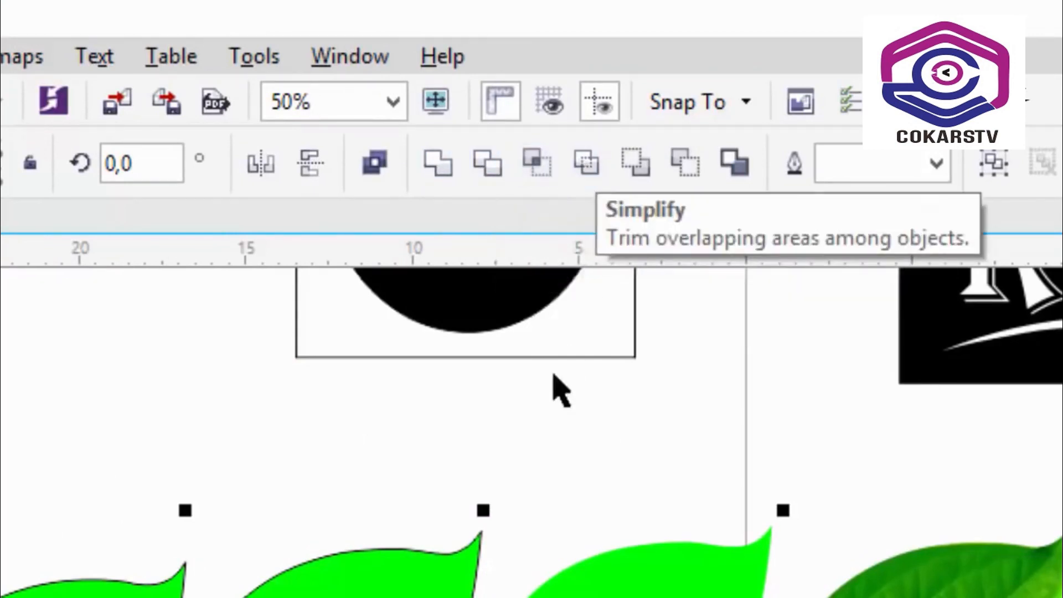
scroll(492, 591, down, 1)
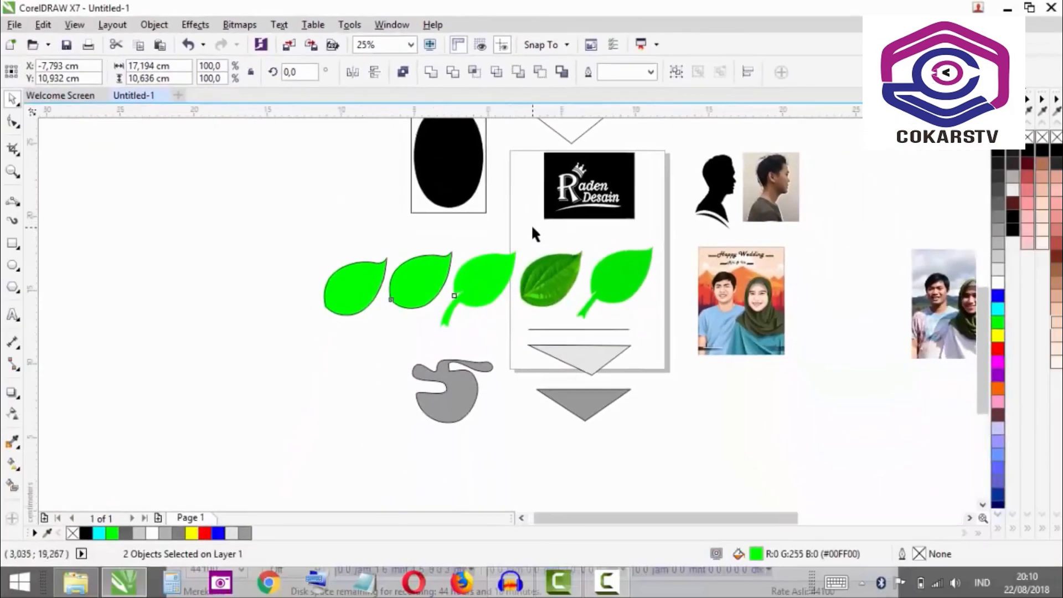
scroll(606, 384, up, 1)
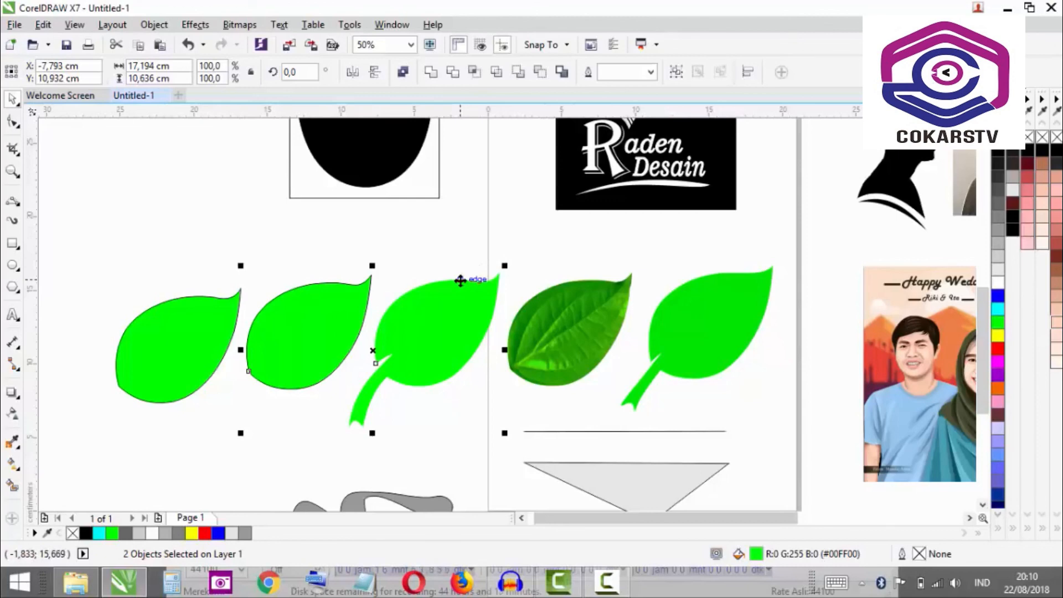
scroll(425, 299, down, 1)
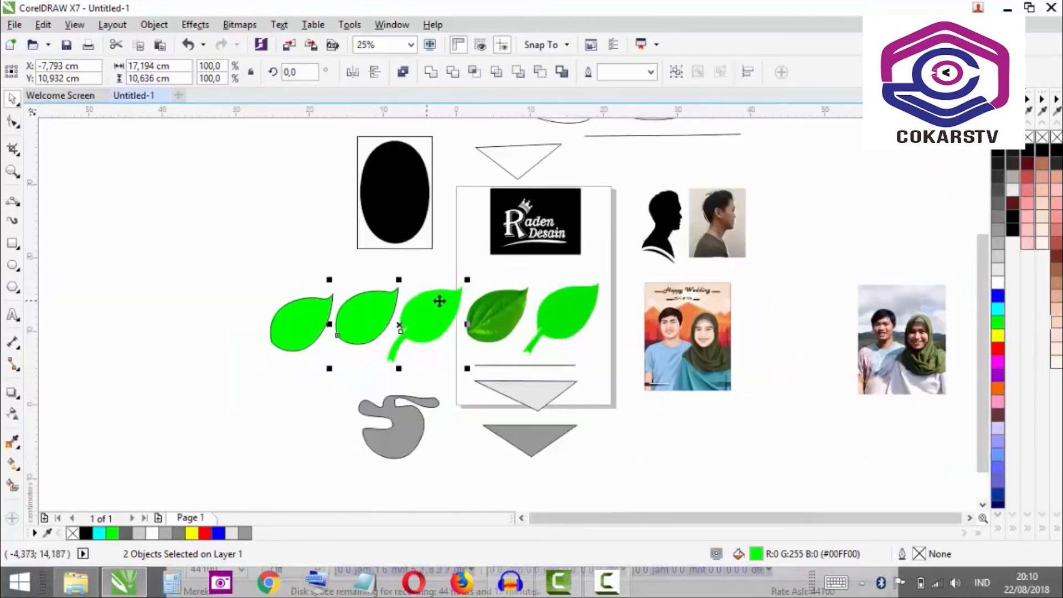
scroll(446, 304, up, 1)
scroll(390, 317, down, 1)
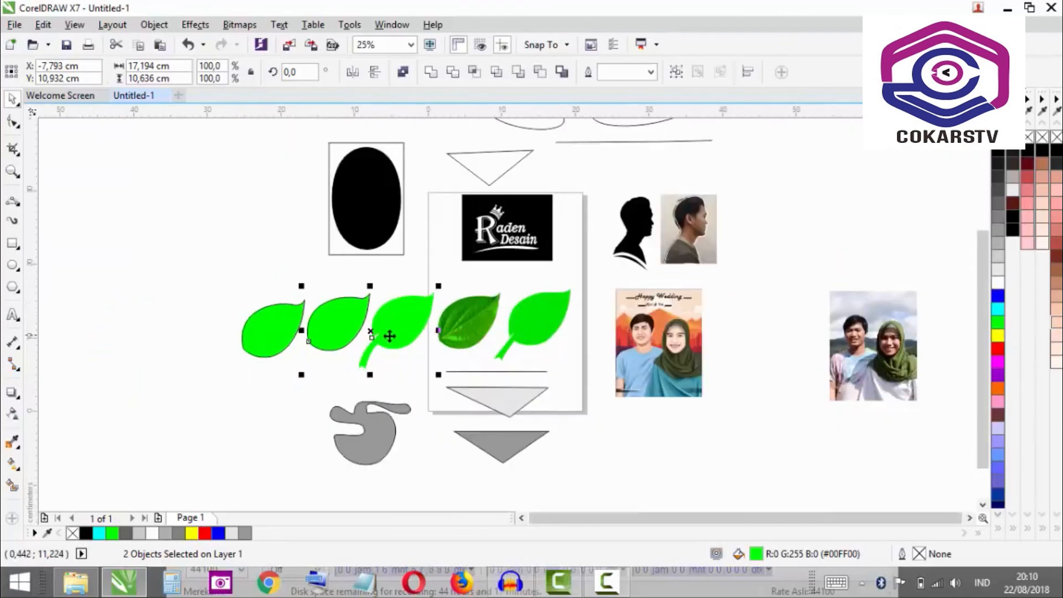
scroll(387, 336, up, 1)
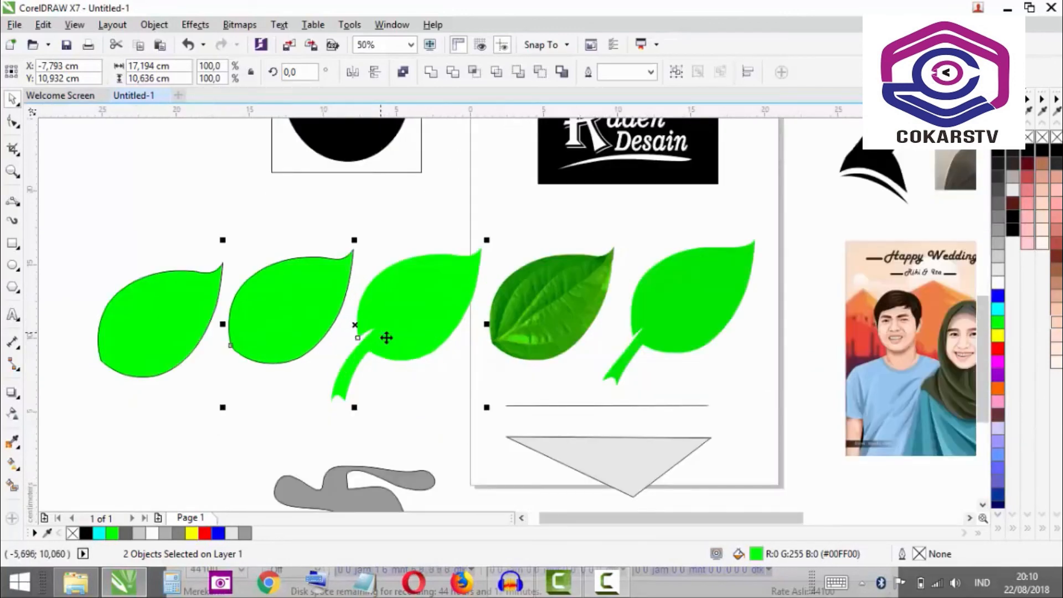